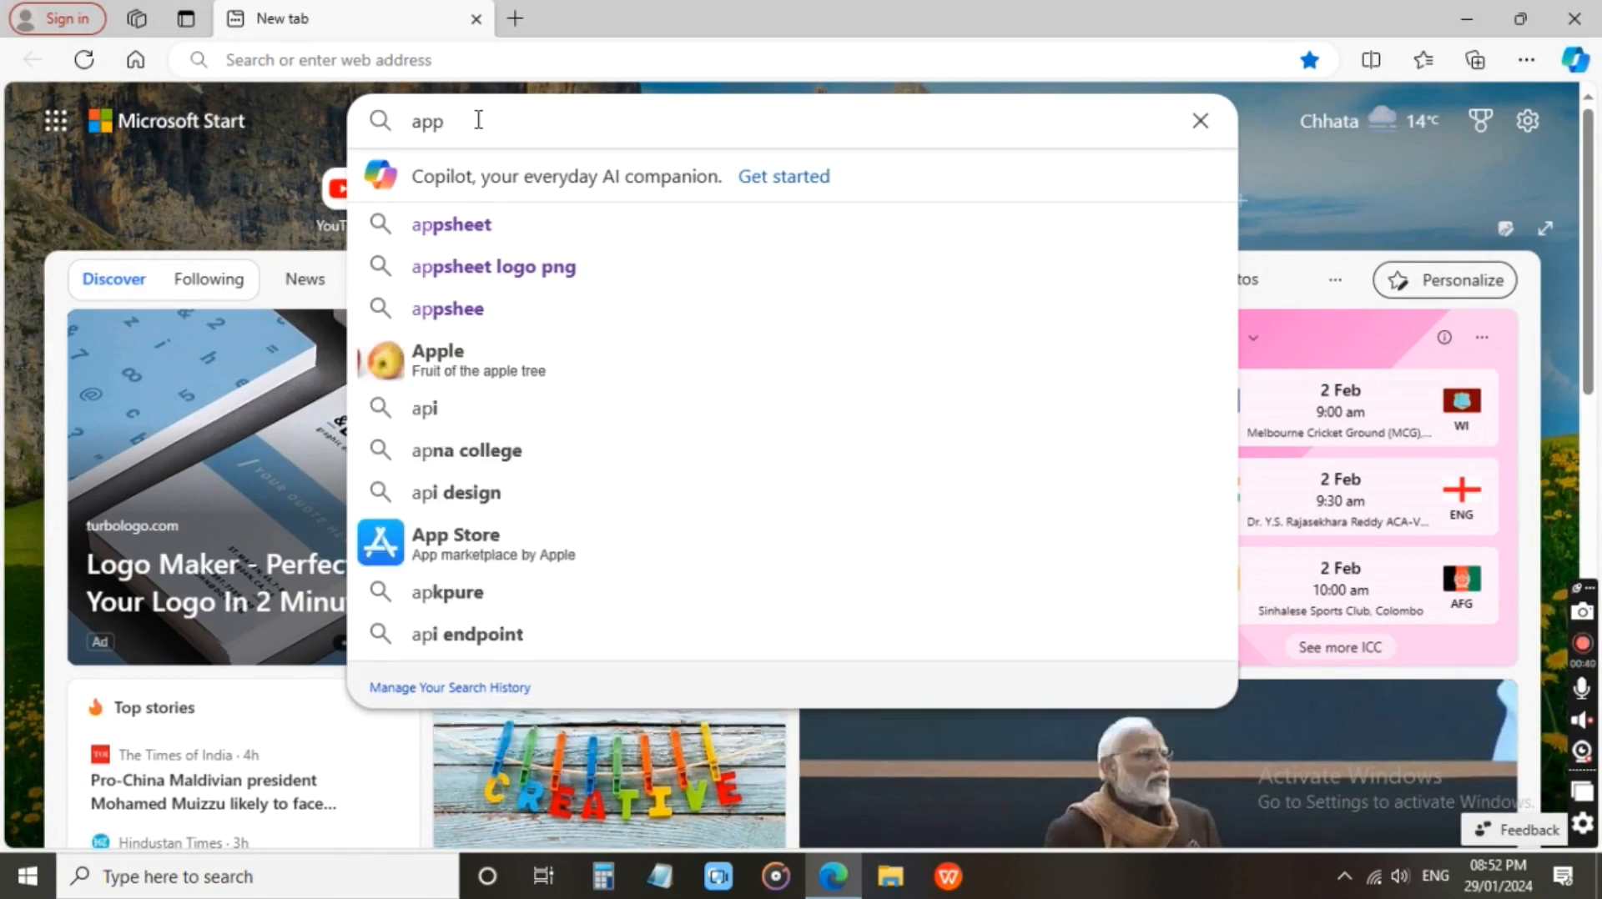
Open Google AppSheet from a web search for appsheet and start creating an app from existing data.
{"action": "key", "text": "Return"}
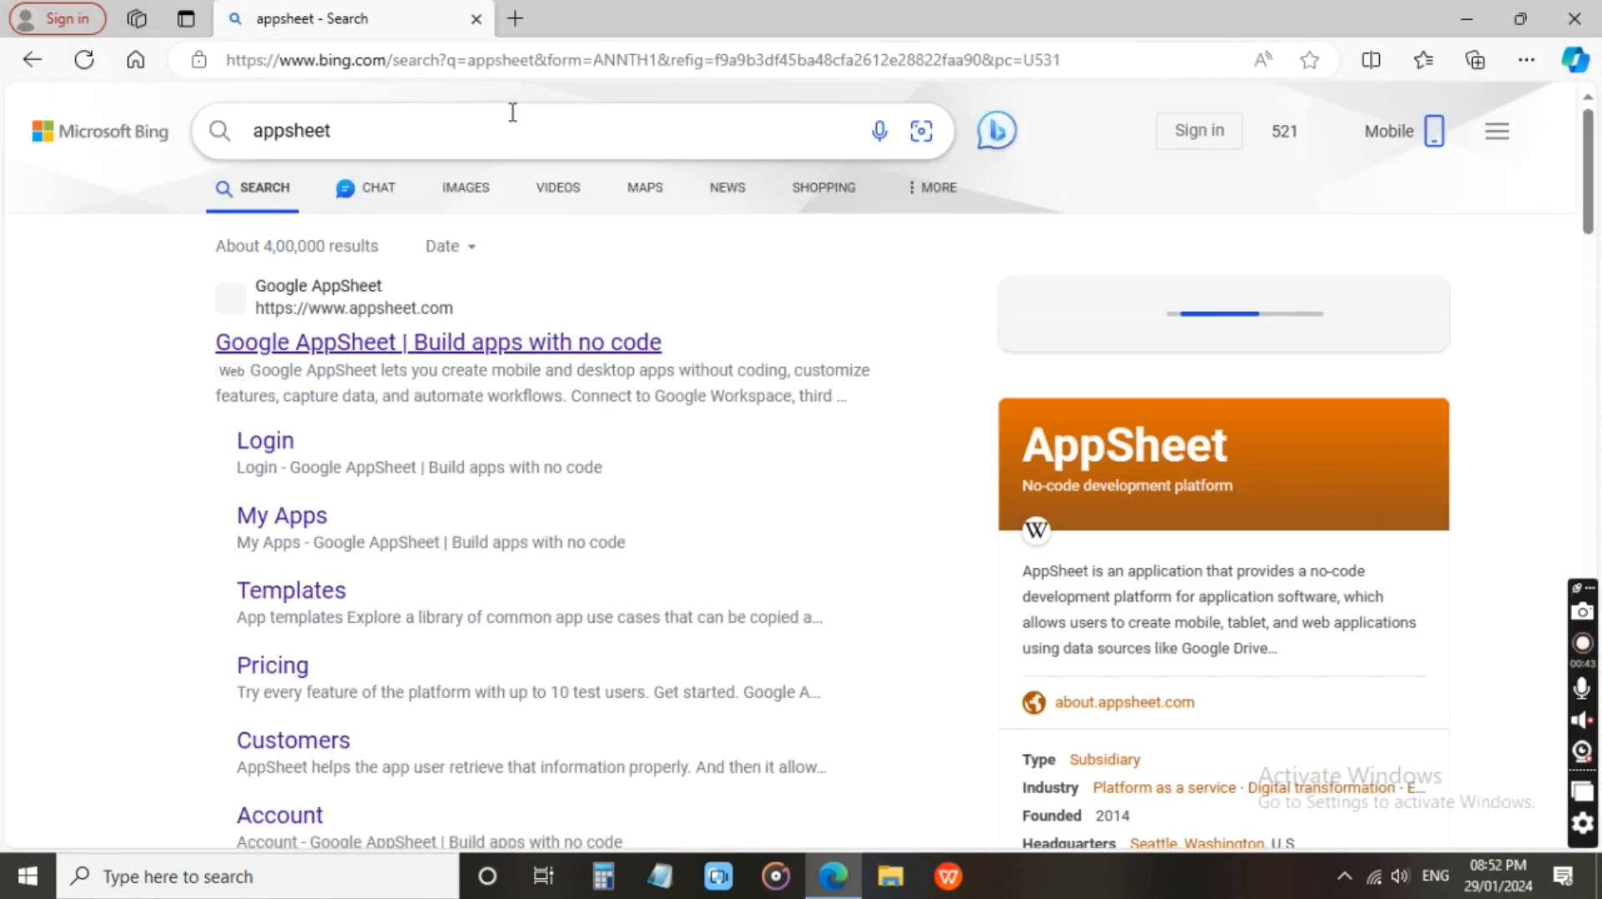
{"action": "left_click", "coordinate": [363, 345]}
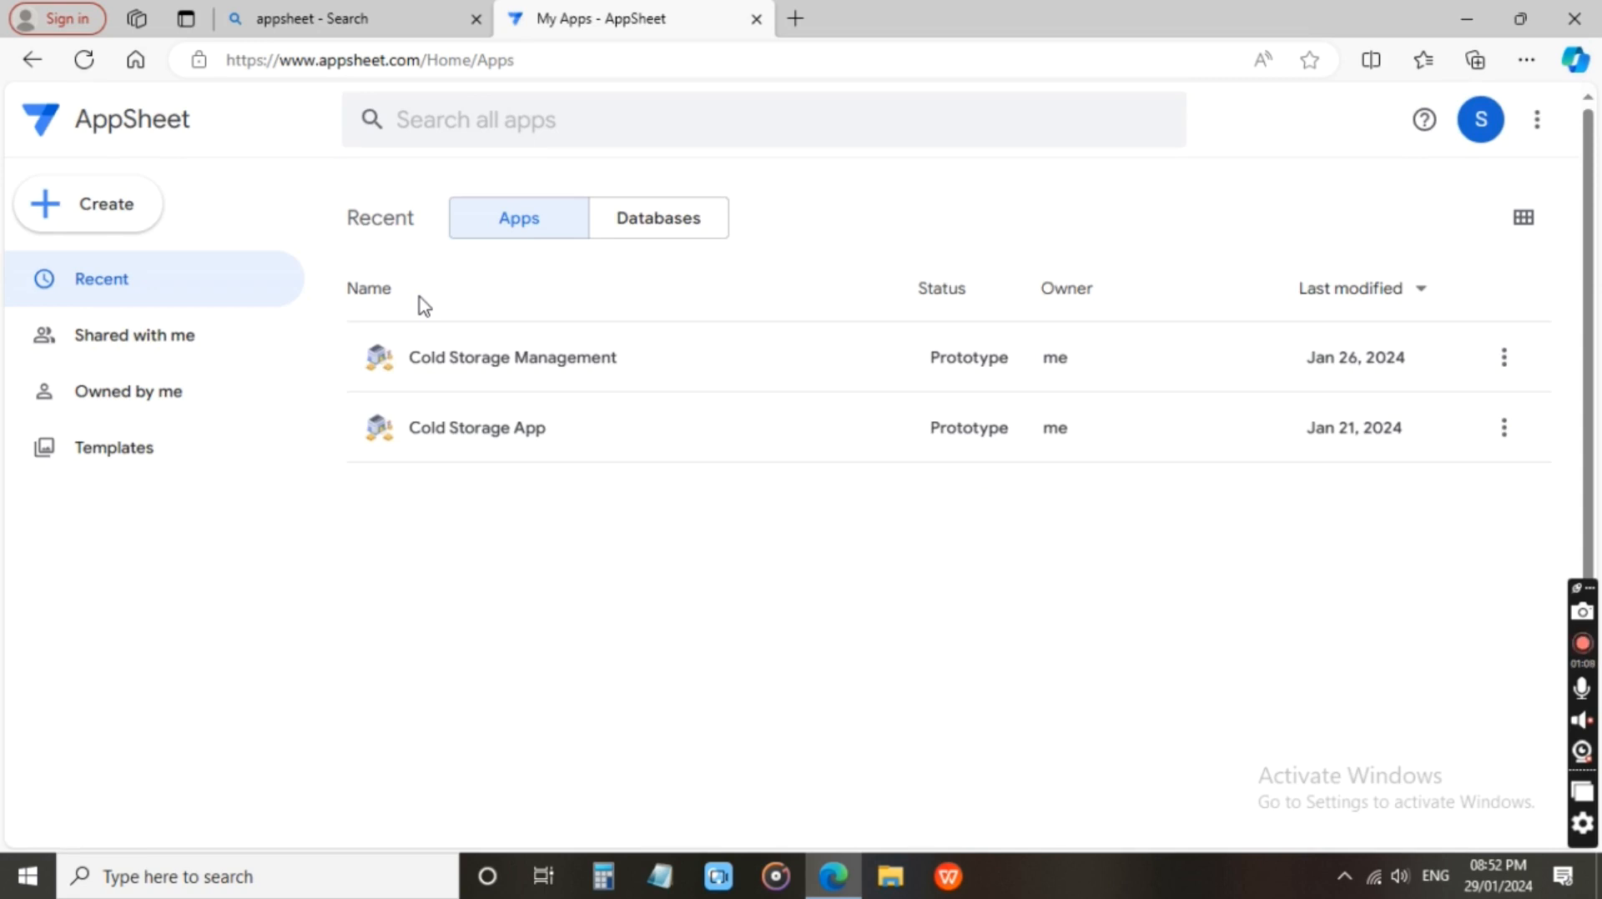
{"action": "left_click", "coordinate": [133, 208]}
{"action": "mouse_move", "coordinate": [144, 275]}
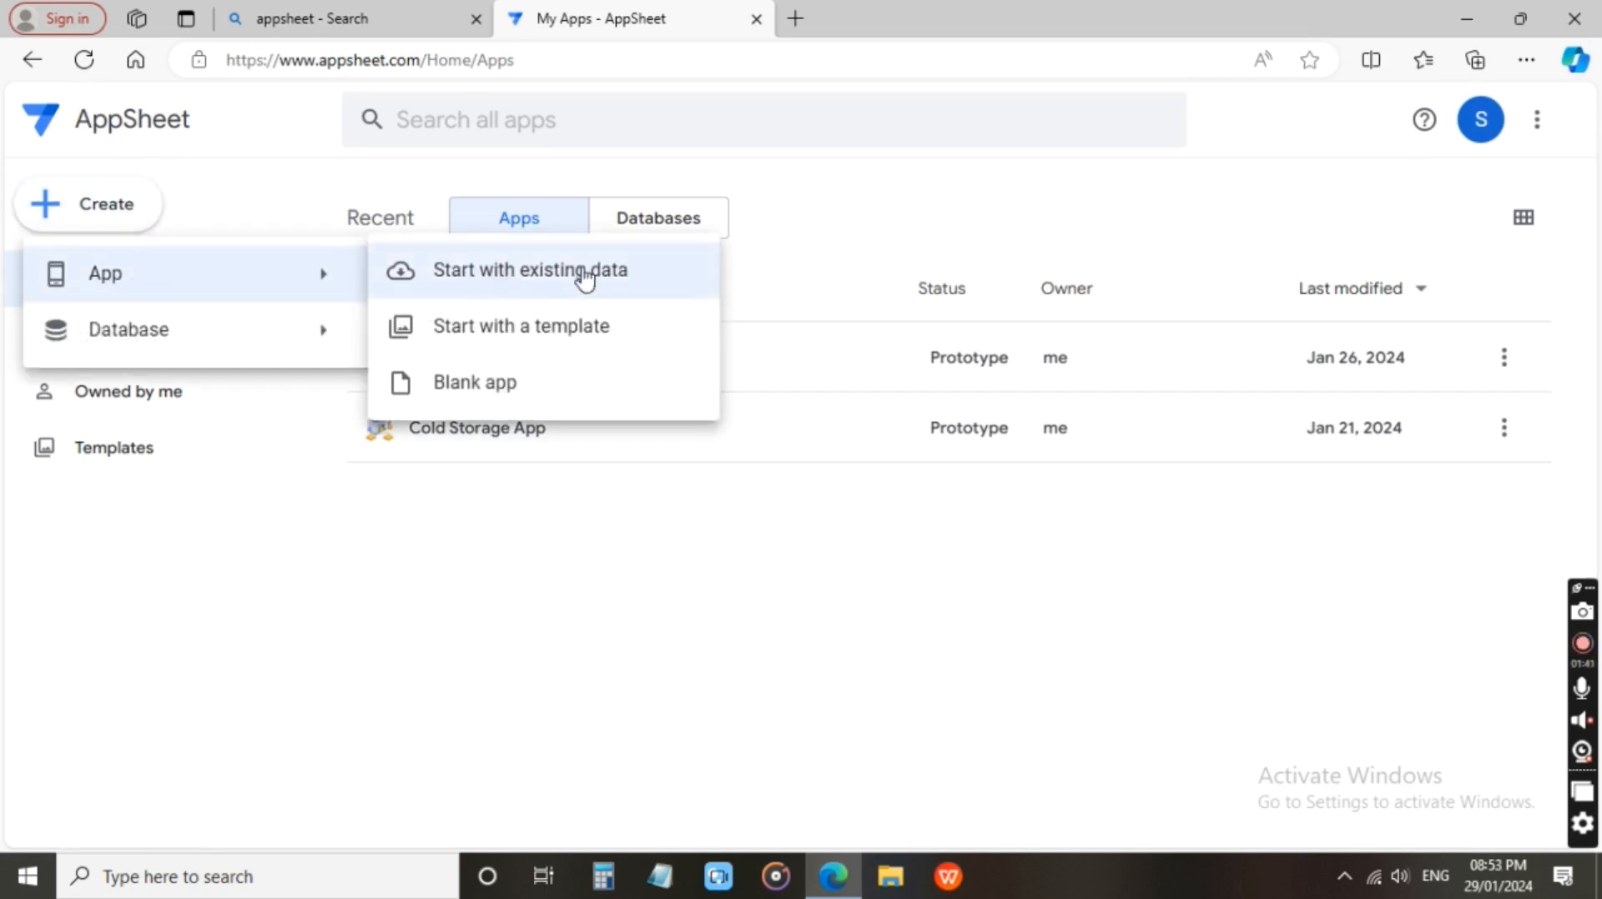
{"action": "left_click", "coordinate": [482, 275]}
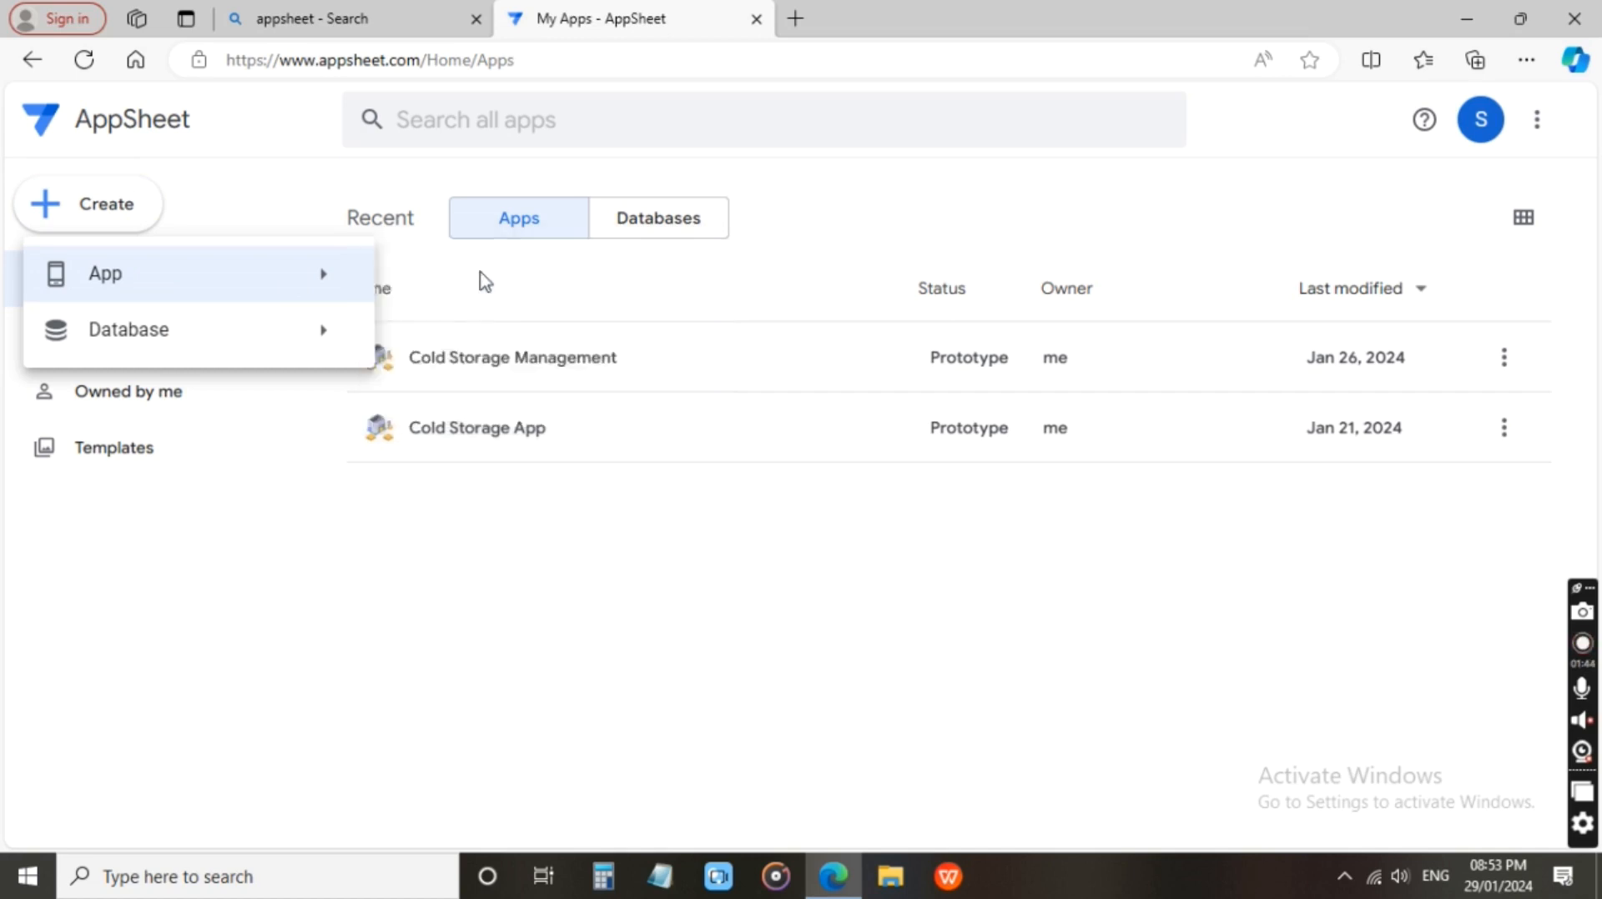
Name the new app Data Entry App and set its category to Education & Training.
{"action": "left_click_drag", "start_coordinate": [596, 219], "coordinate": [498, 223]}
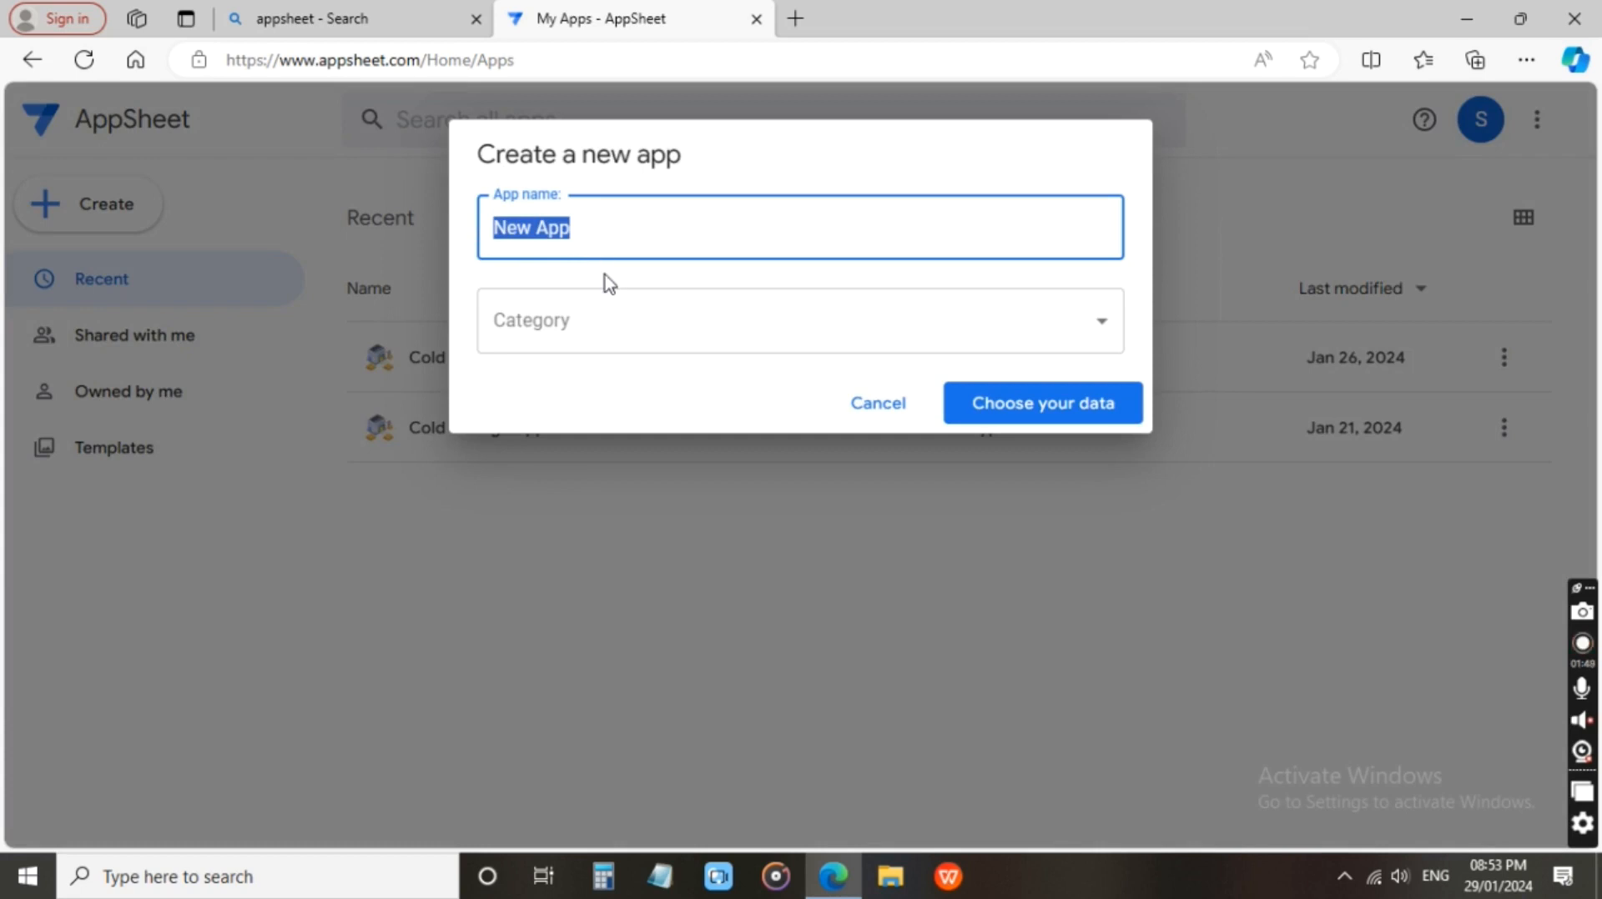
{"action": "type", "text": "Data"}
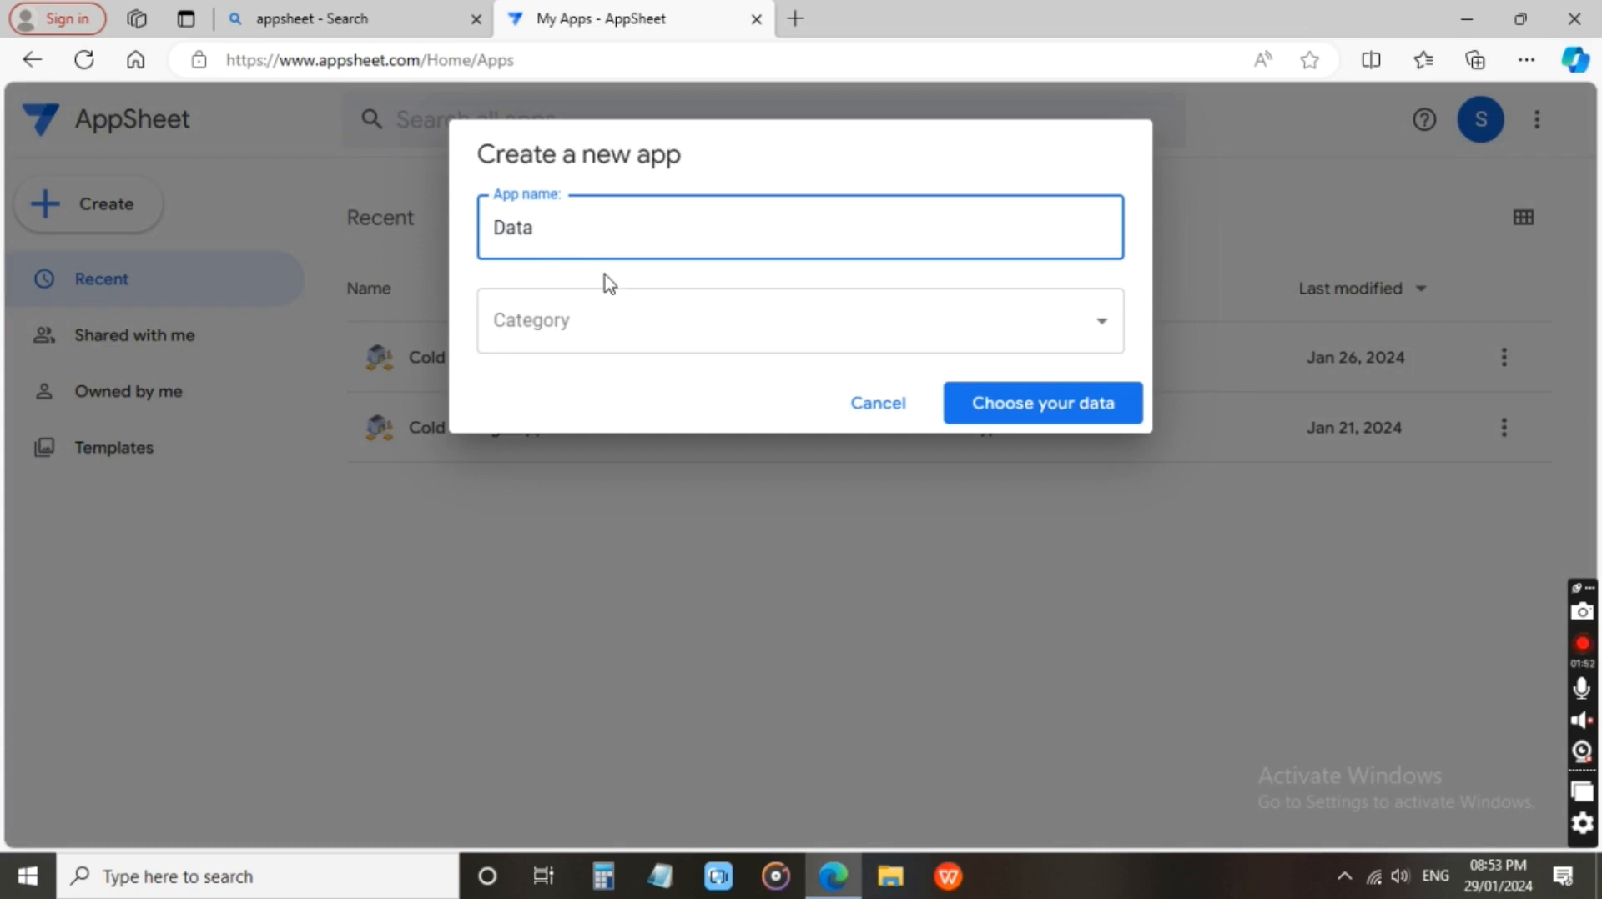
{"action": "type", "text": " Entry App"}
{"action": "left_click", "coordinate": [594, 329]}
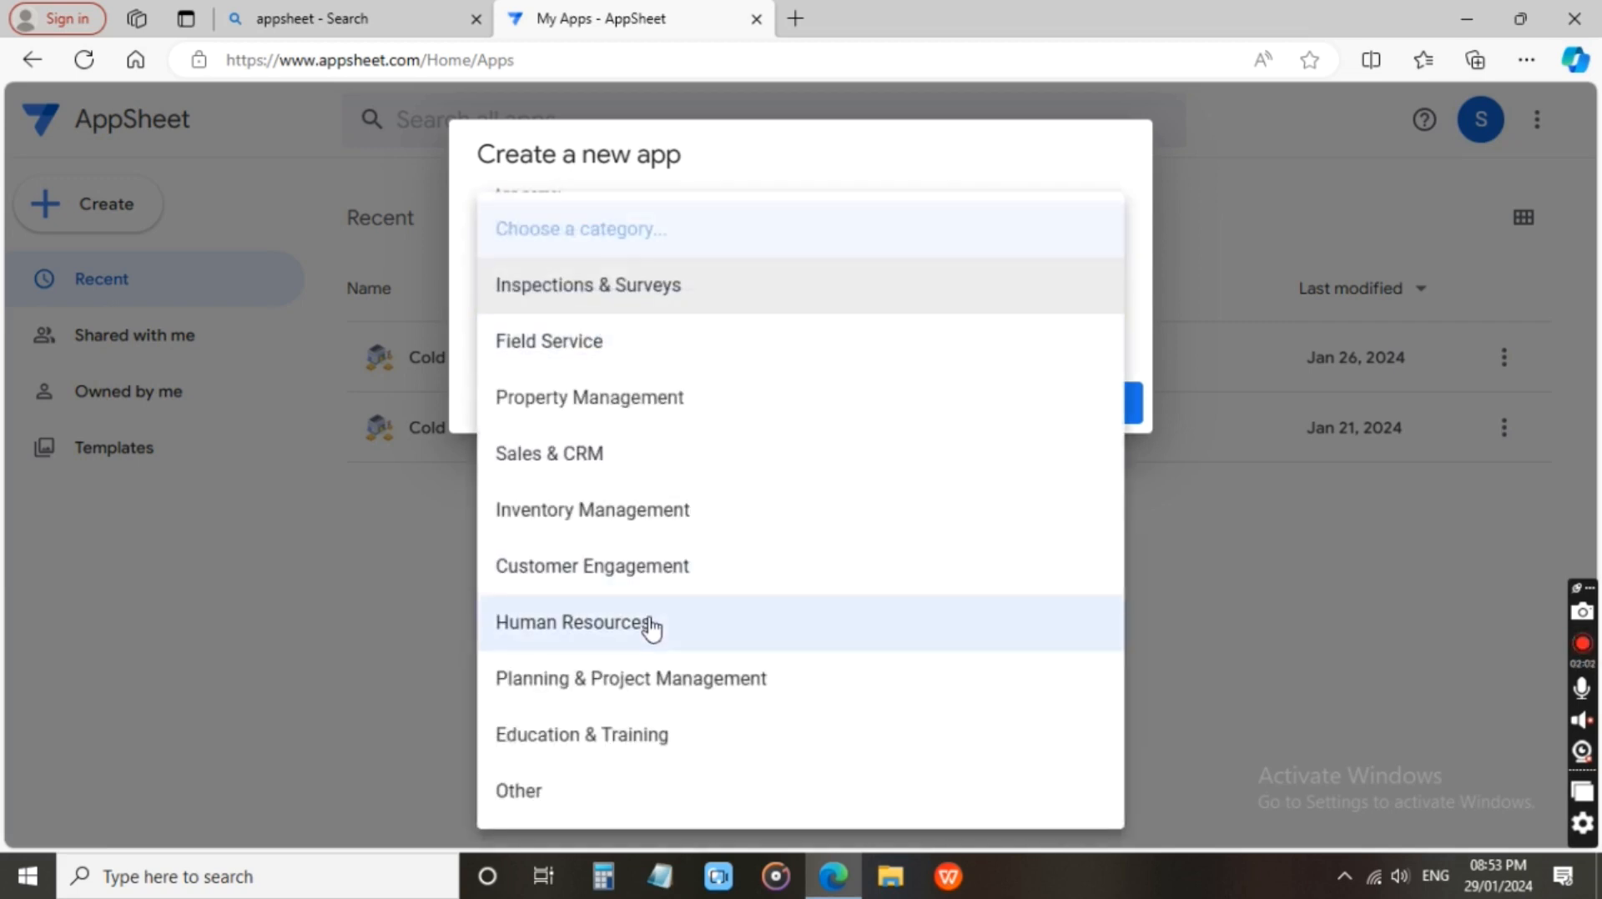
{"action": "left_click", "coordinate": [663, 738]}
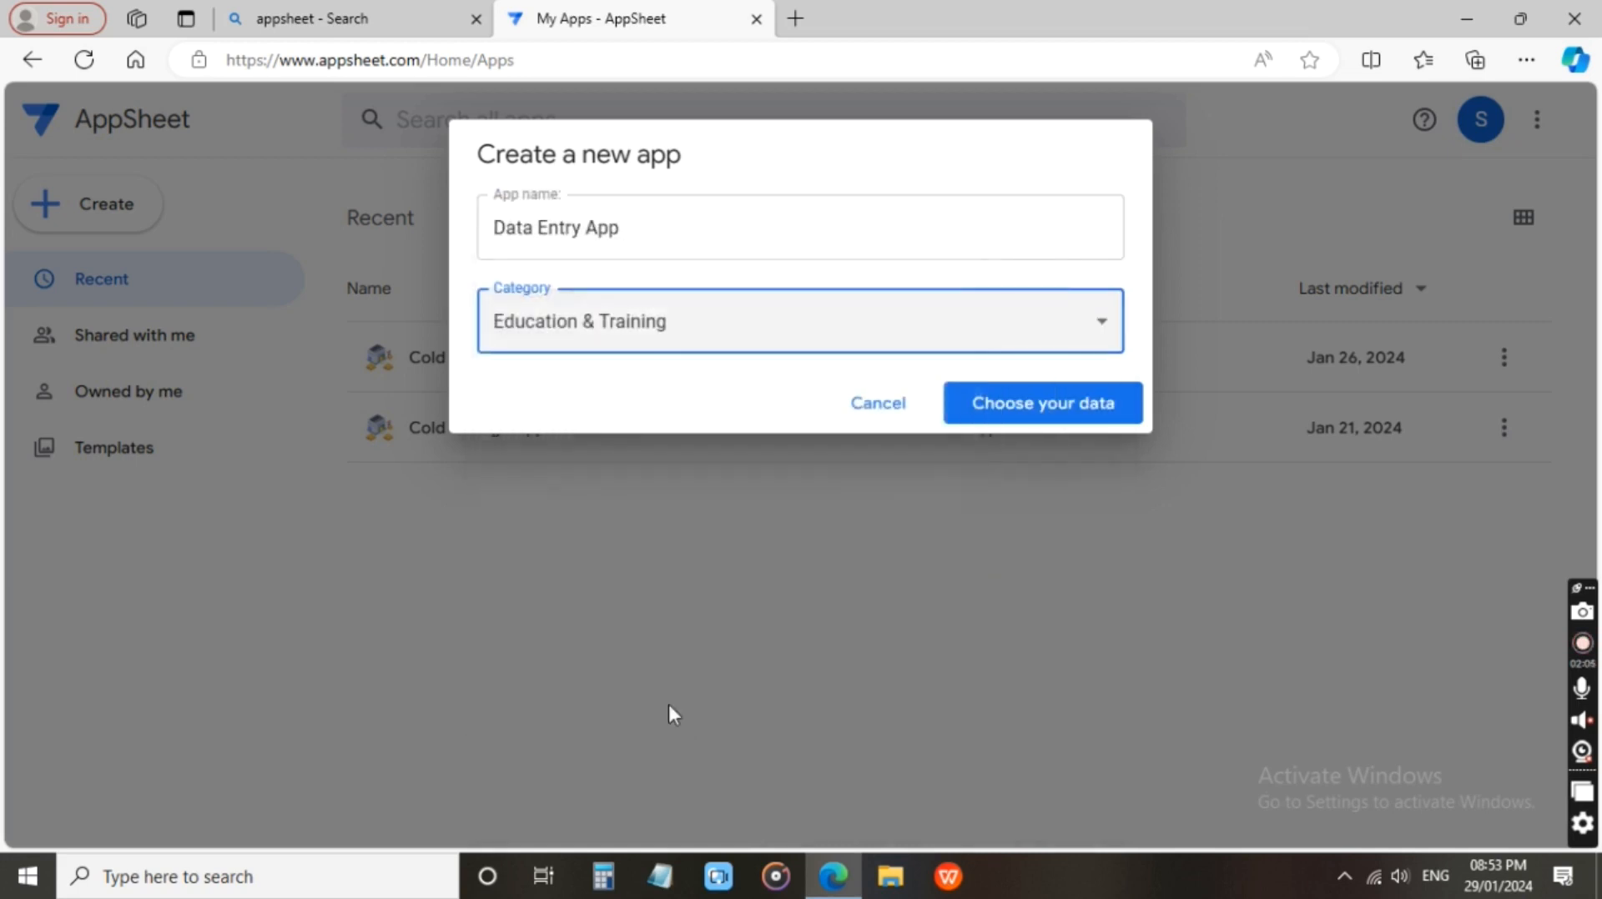
Proceed to choosing the app's data, select Google Sheets as the source and show the file upload option.
{"action": "left_click", "coordinate": [1029, 403]}
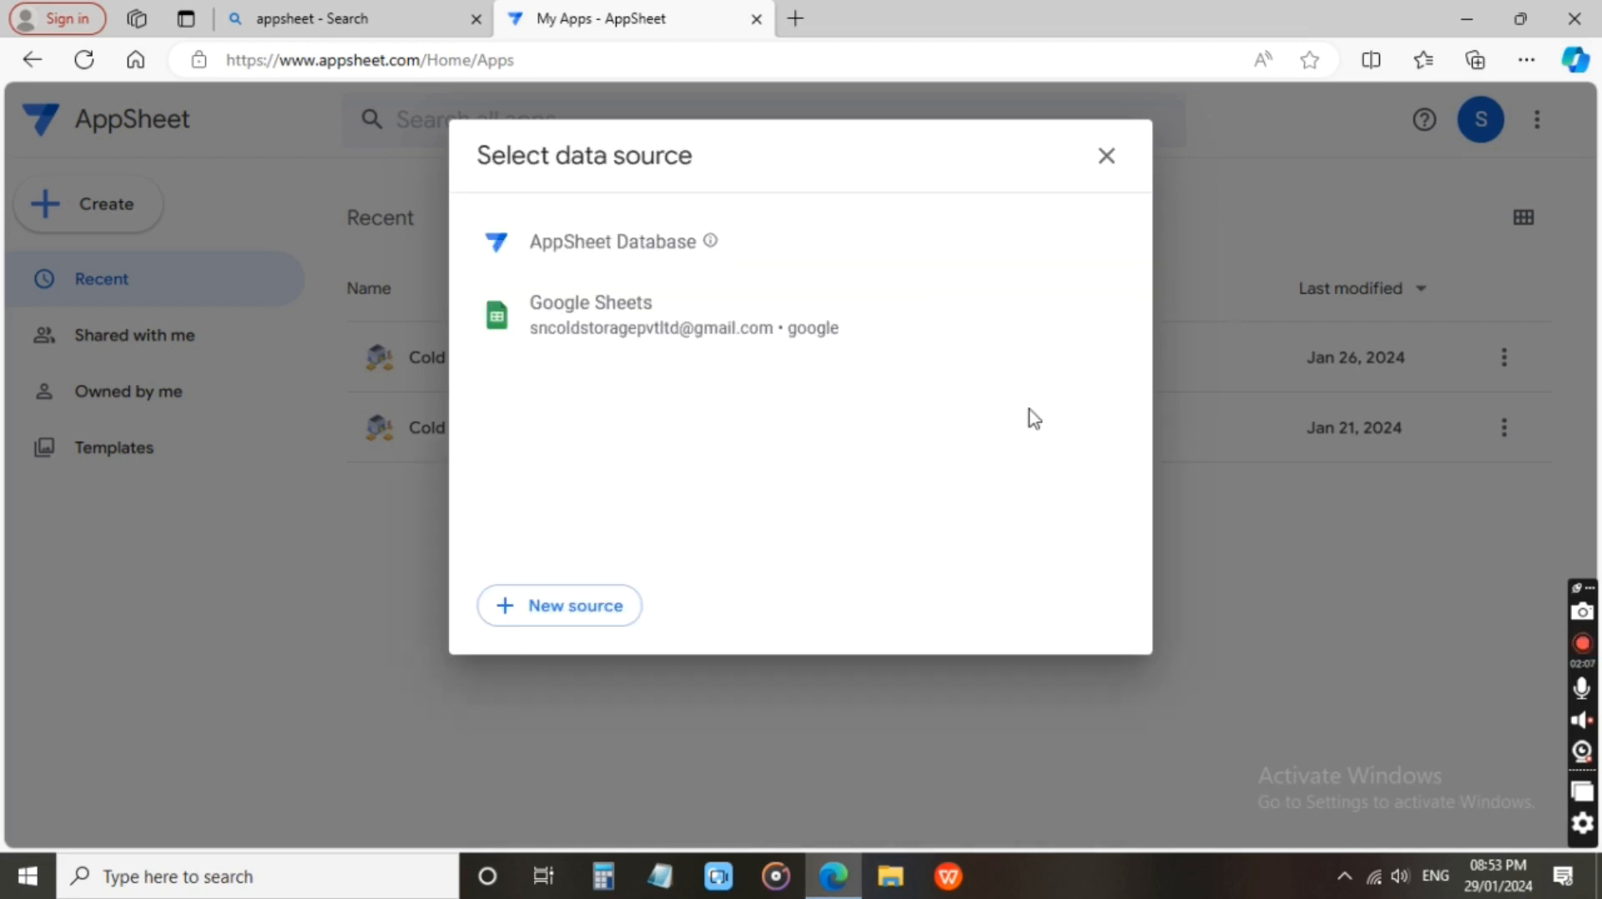
{"action": "left_click", "coordinate": [634, 326]}
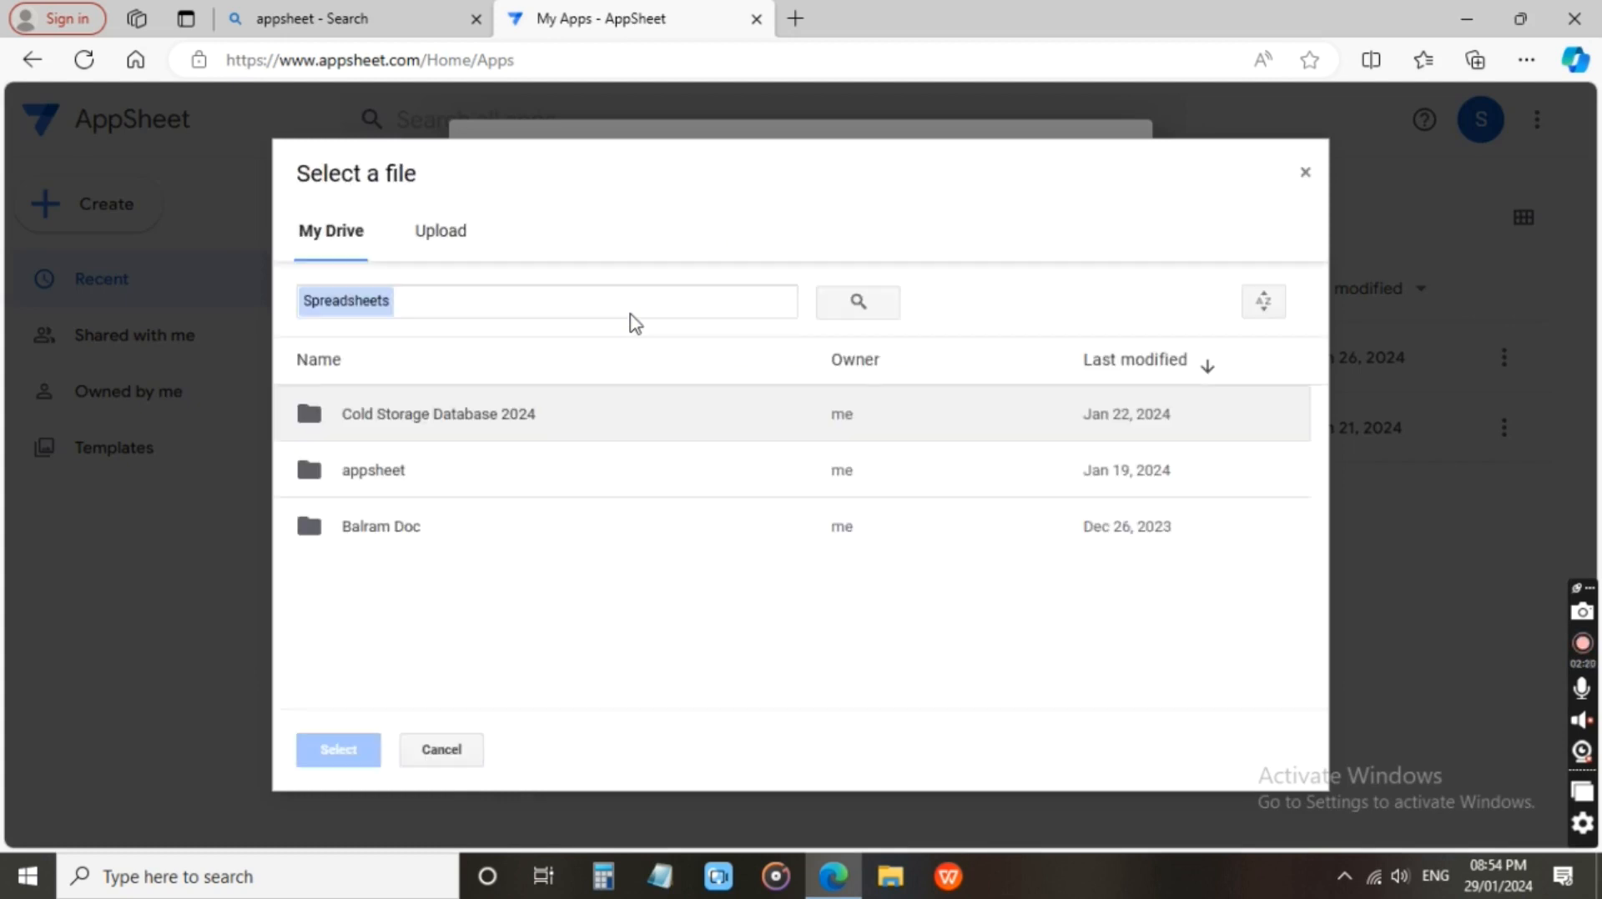
{"action": "left_click", "coordinate": [446, 237]}
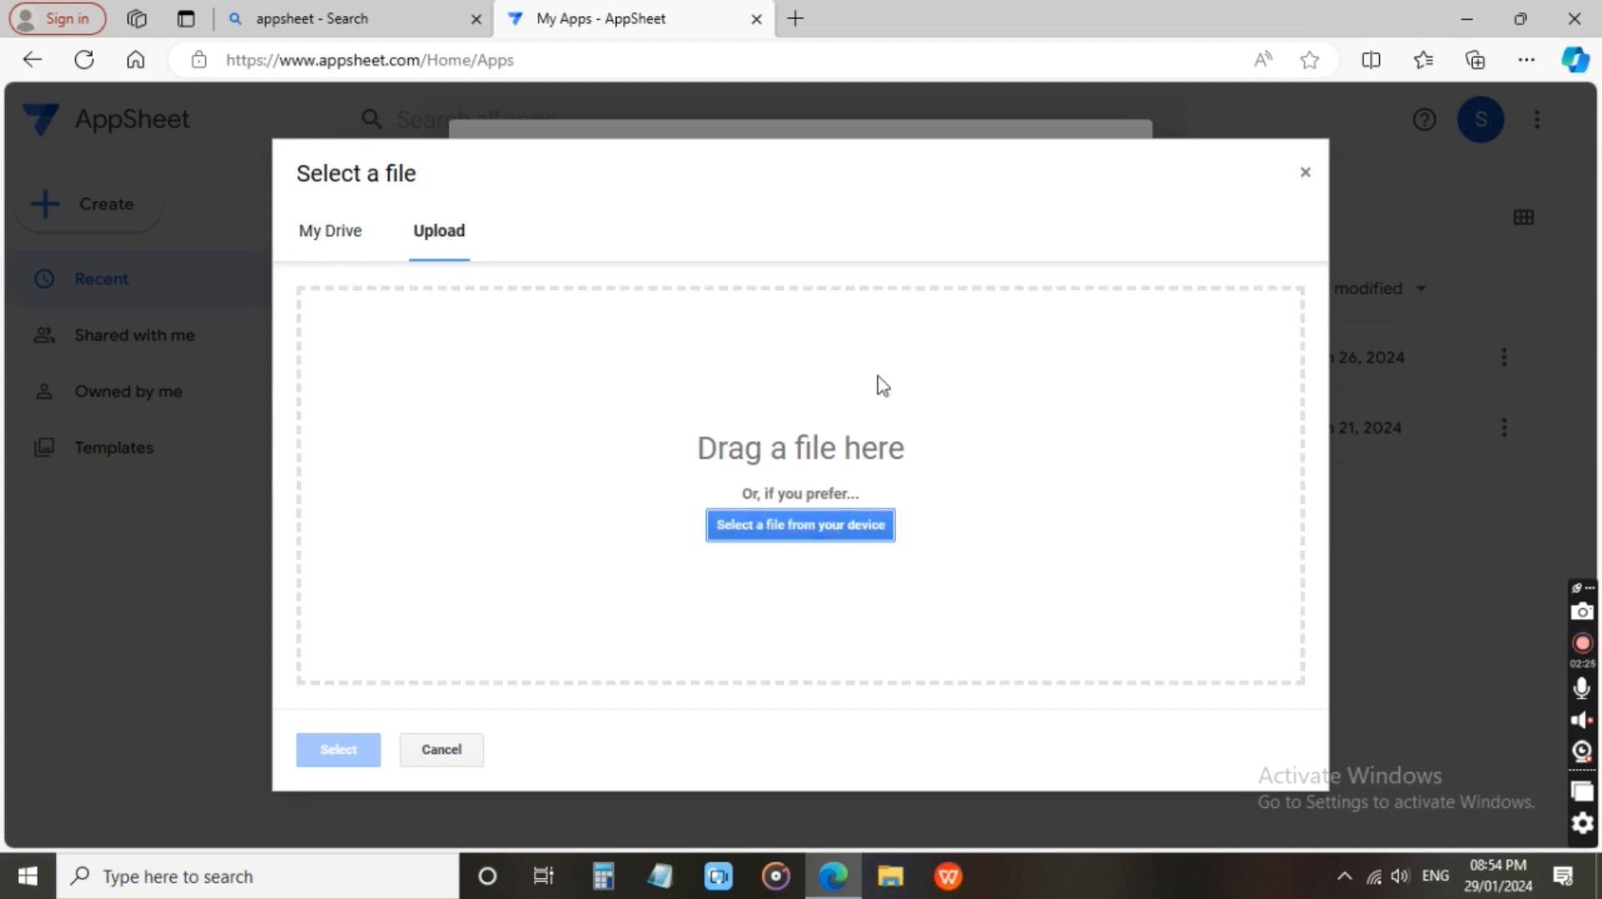
Search the web for googlesheet in a new browser tab and open the Google Sheets: Online Spreadsheet Editor result.
{"action": "left_click", "coordinate": [795, 19]}
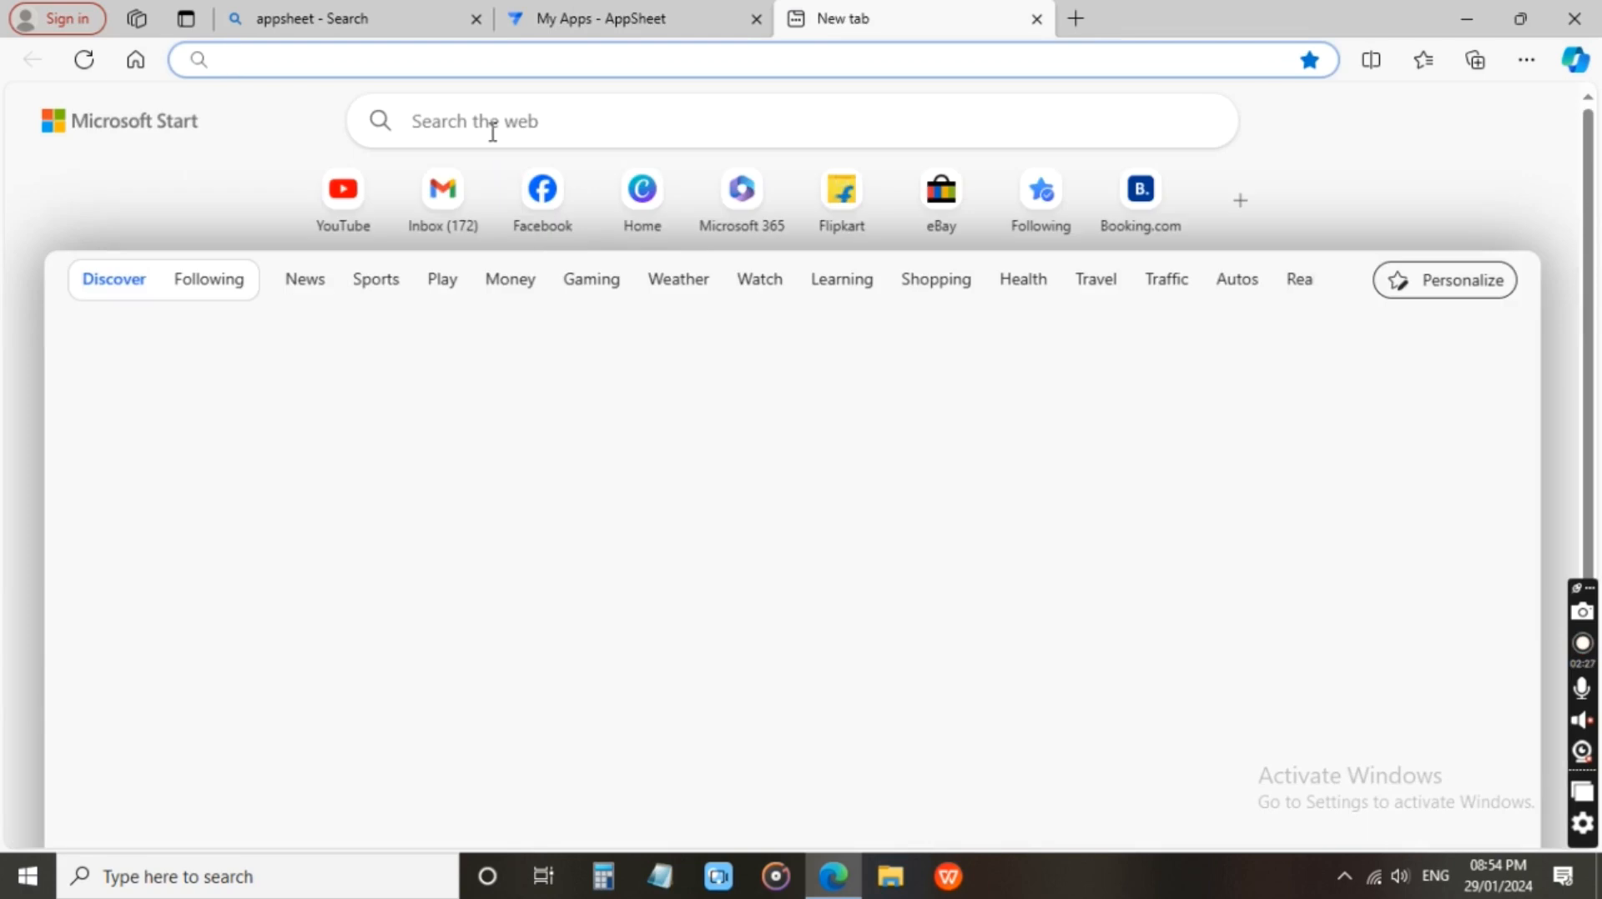
{"action": "left_click", "coordinate": [489, 126]}
{"action": "type", "text": "g"}
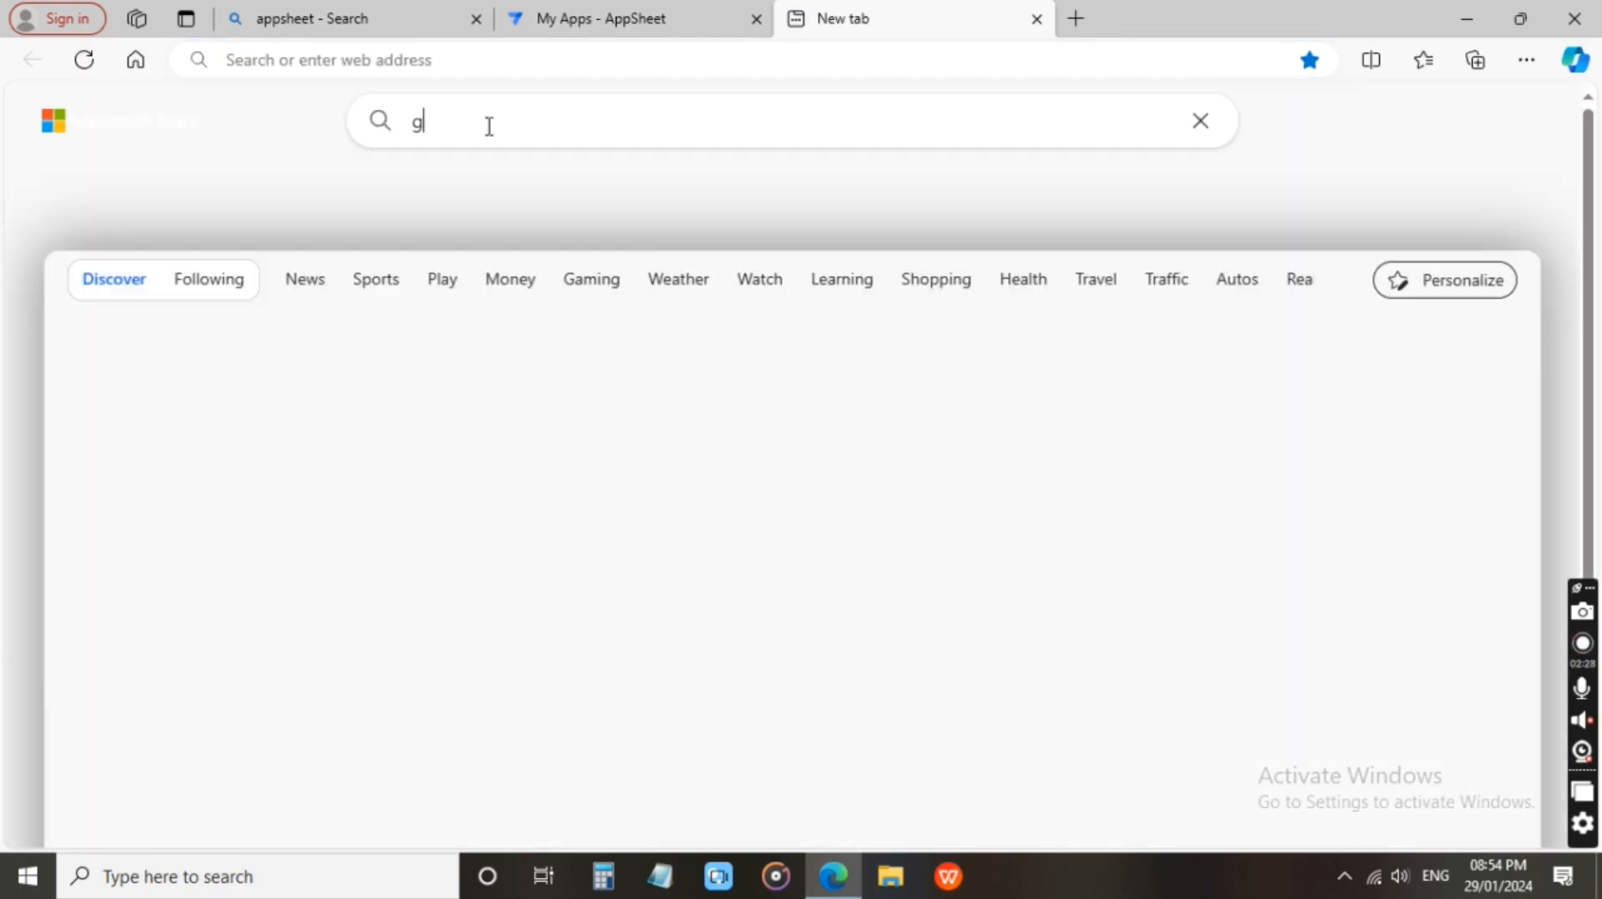
{"action": "type", "text": "oogle"}
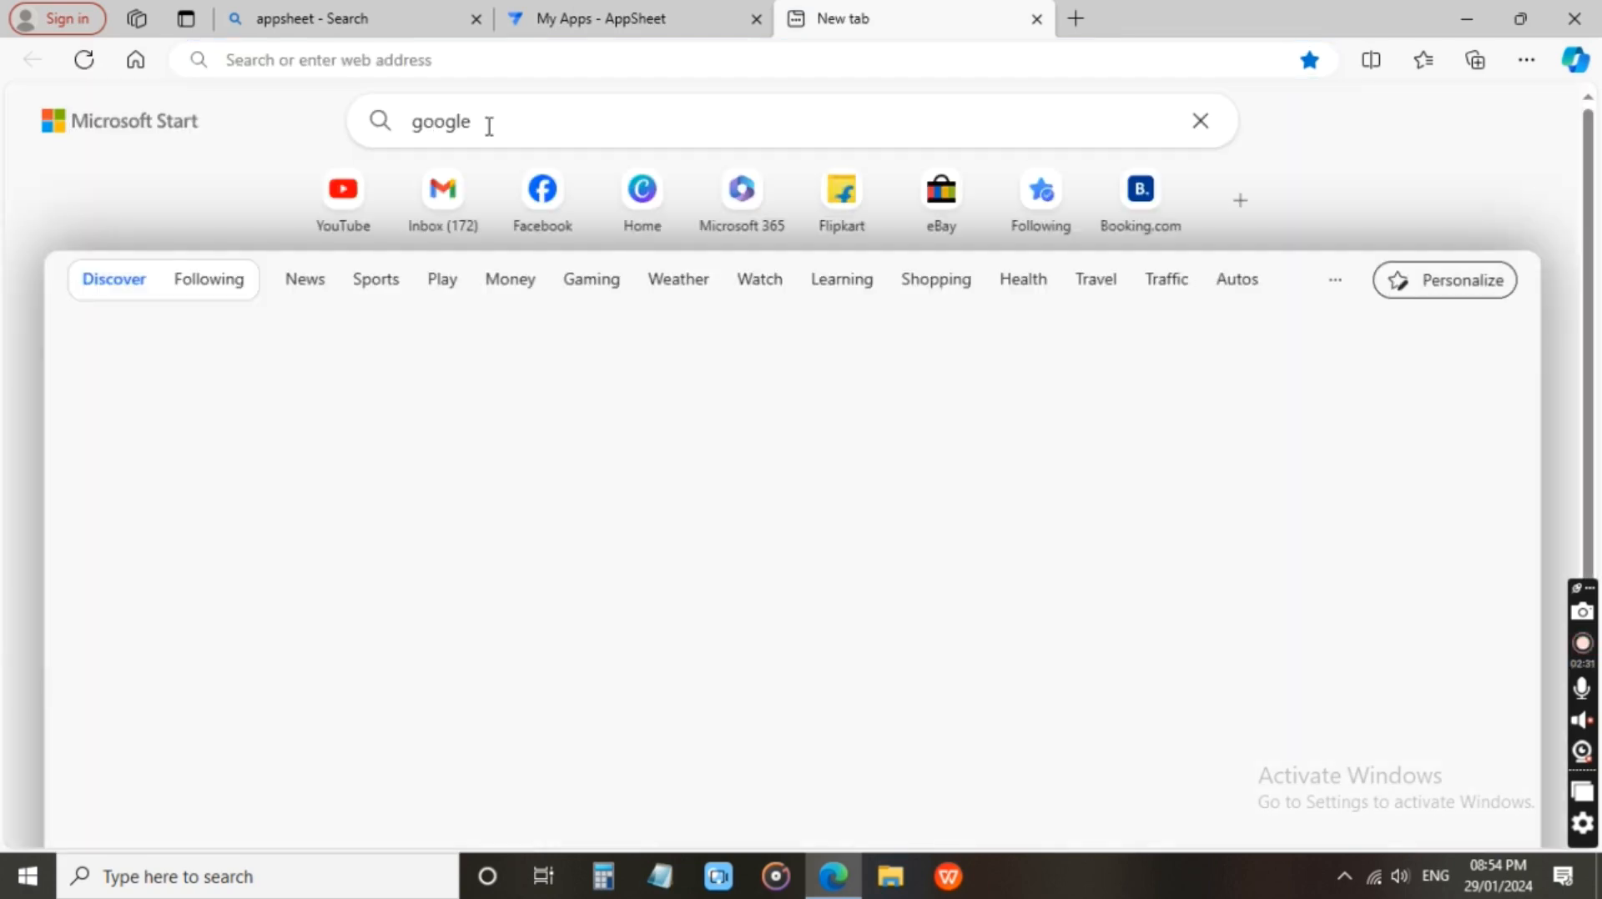
{"action": "type", "text": "sheet"}
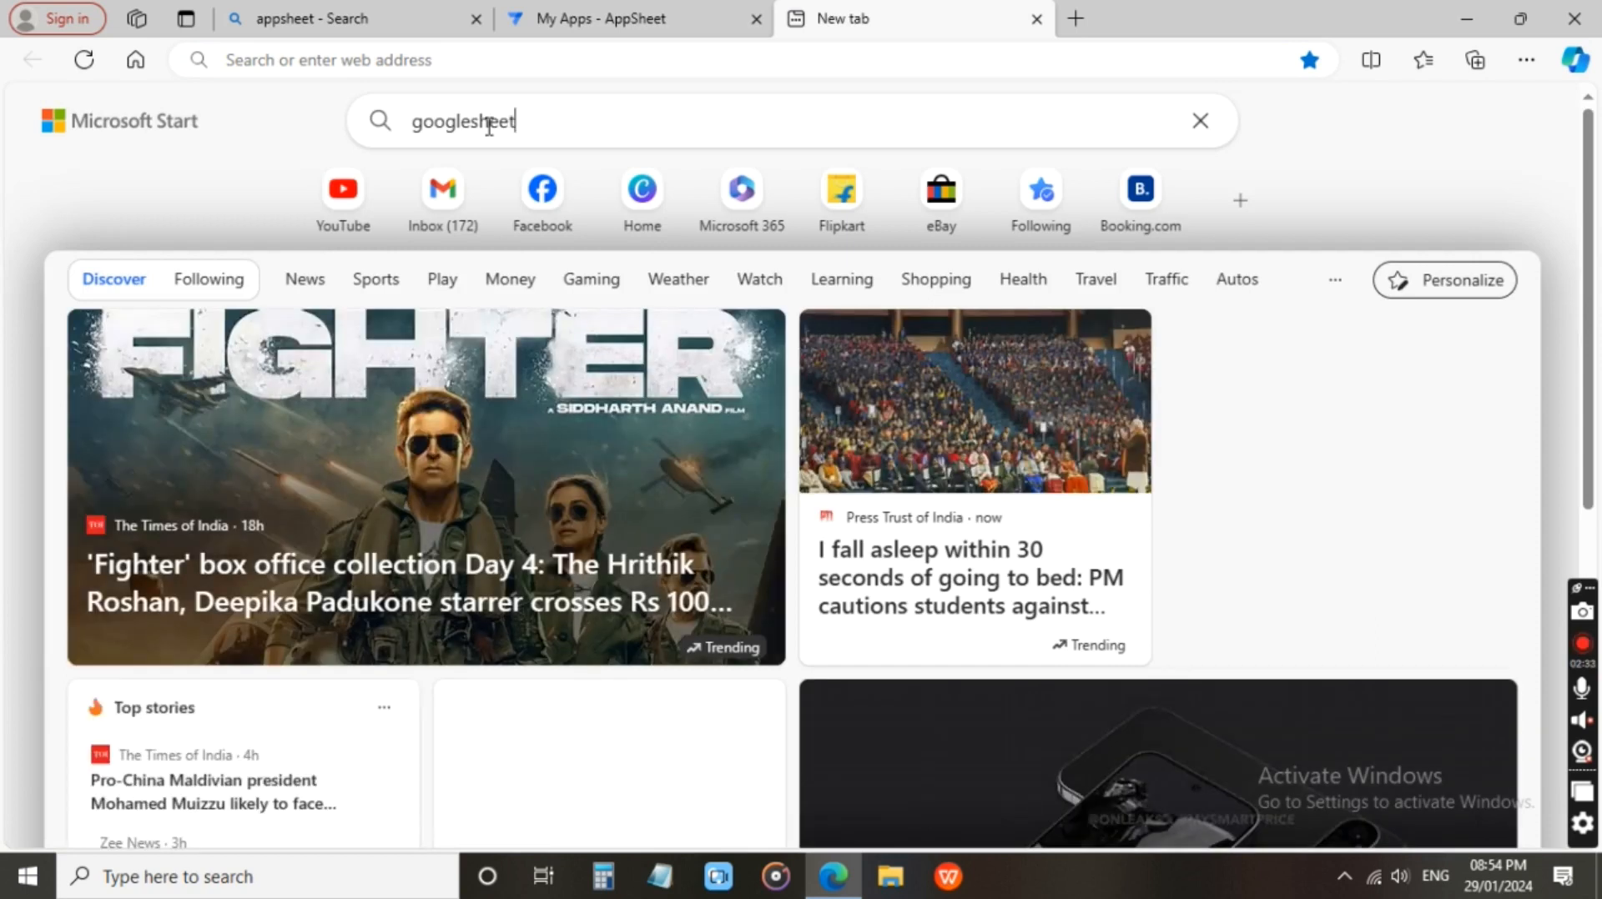
{"action": "key", "text": "Return"}
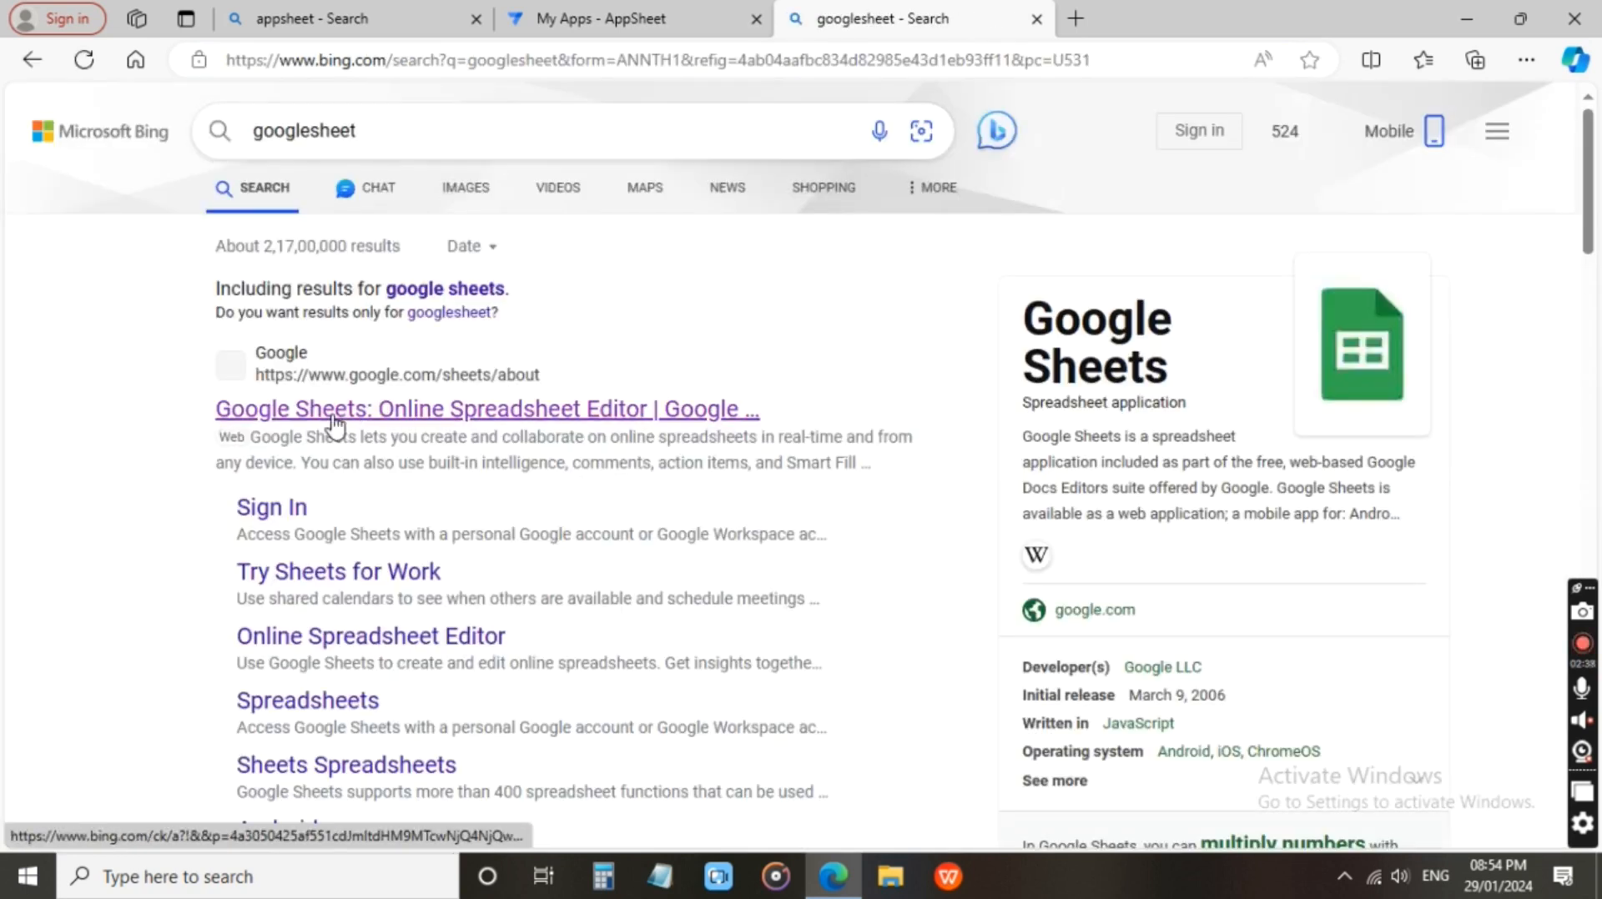
{"action": "left_click", "coordinate": [334, 410]}
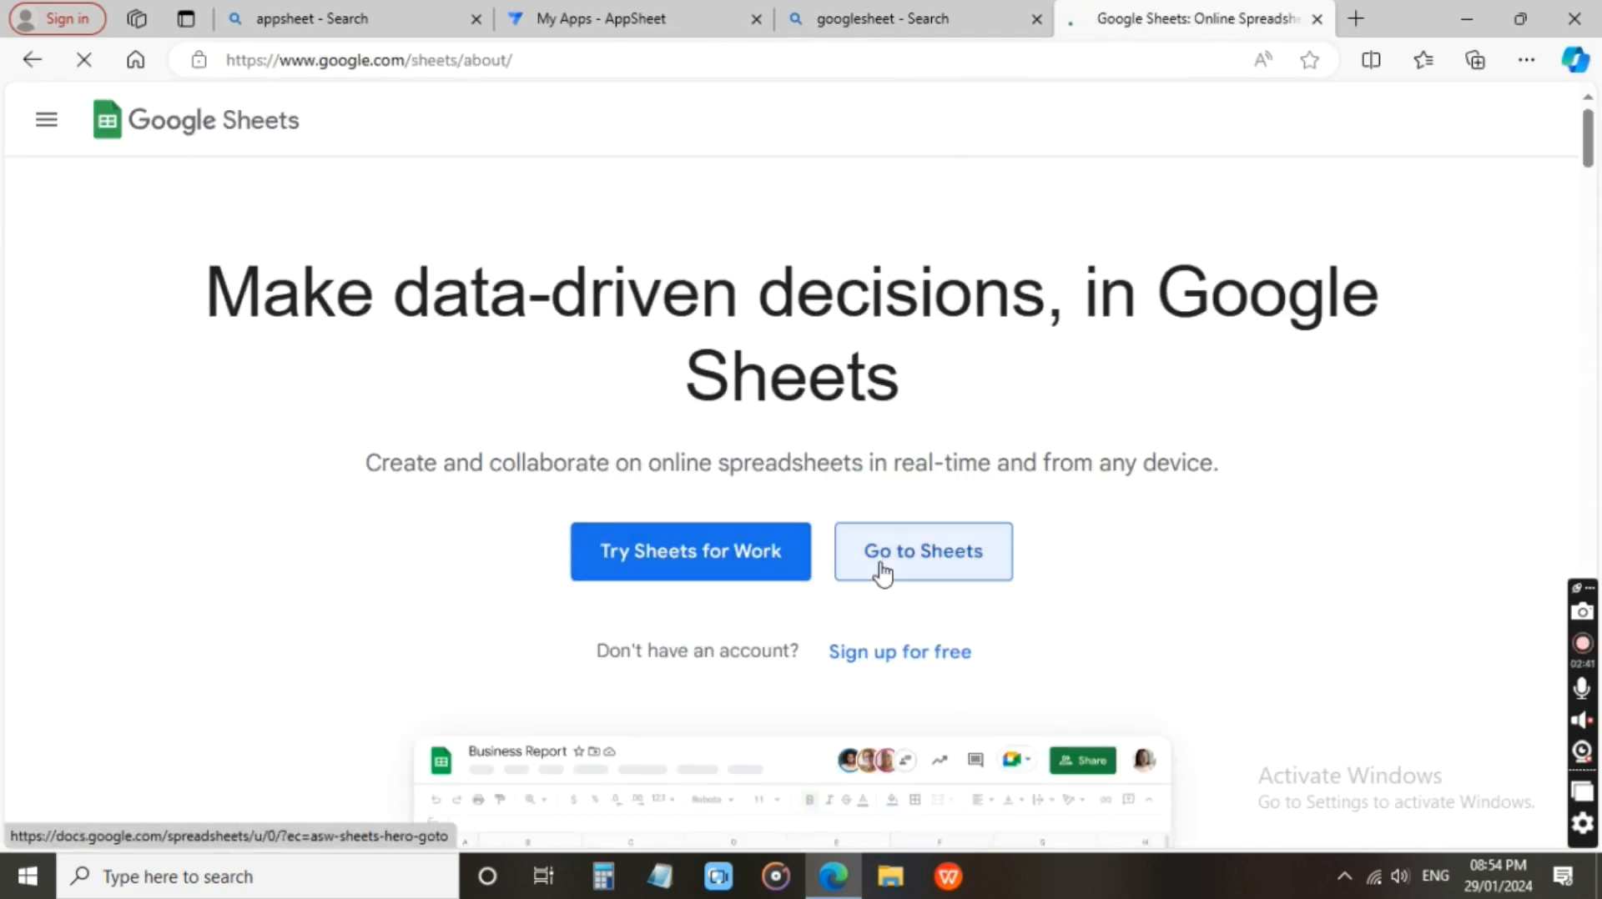
Go to the Sheets home page, closing the introduction page, and create a blank spreadsheet.
{"action": "left_click", "coordinate": [880, 571]}
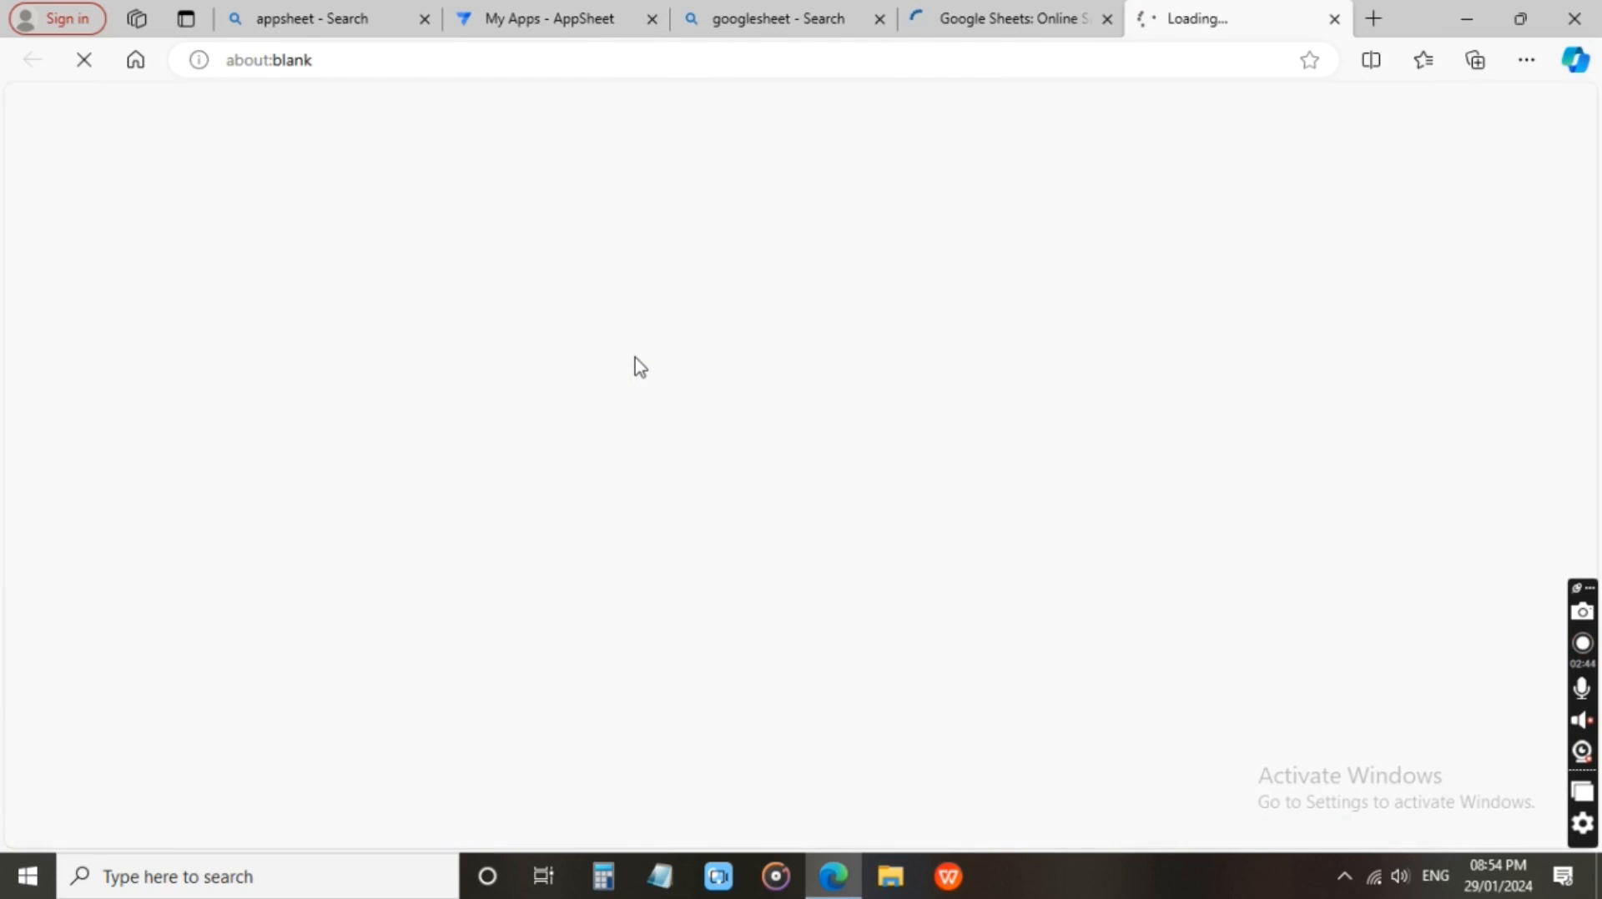
{"action": "left_click", "coordinate": [1107, 19]}
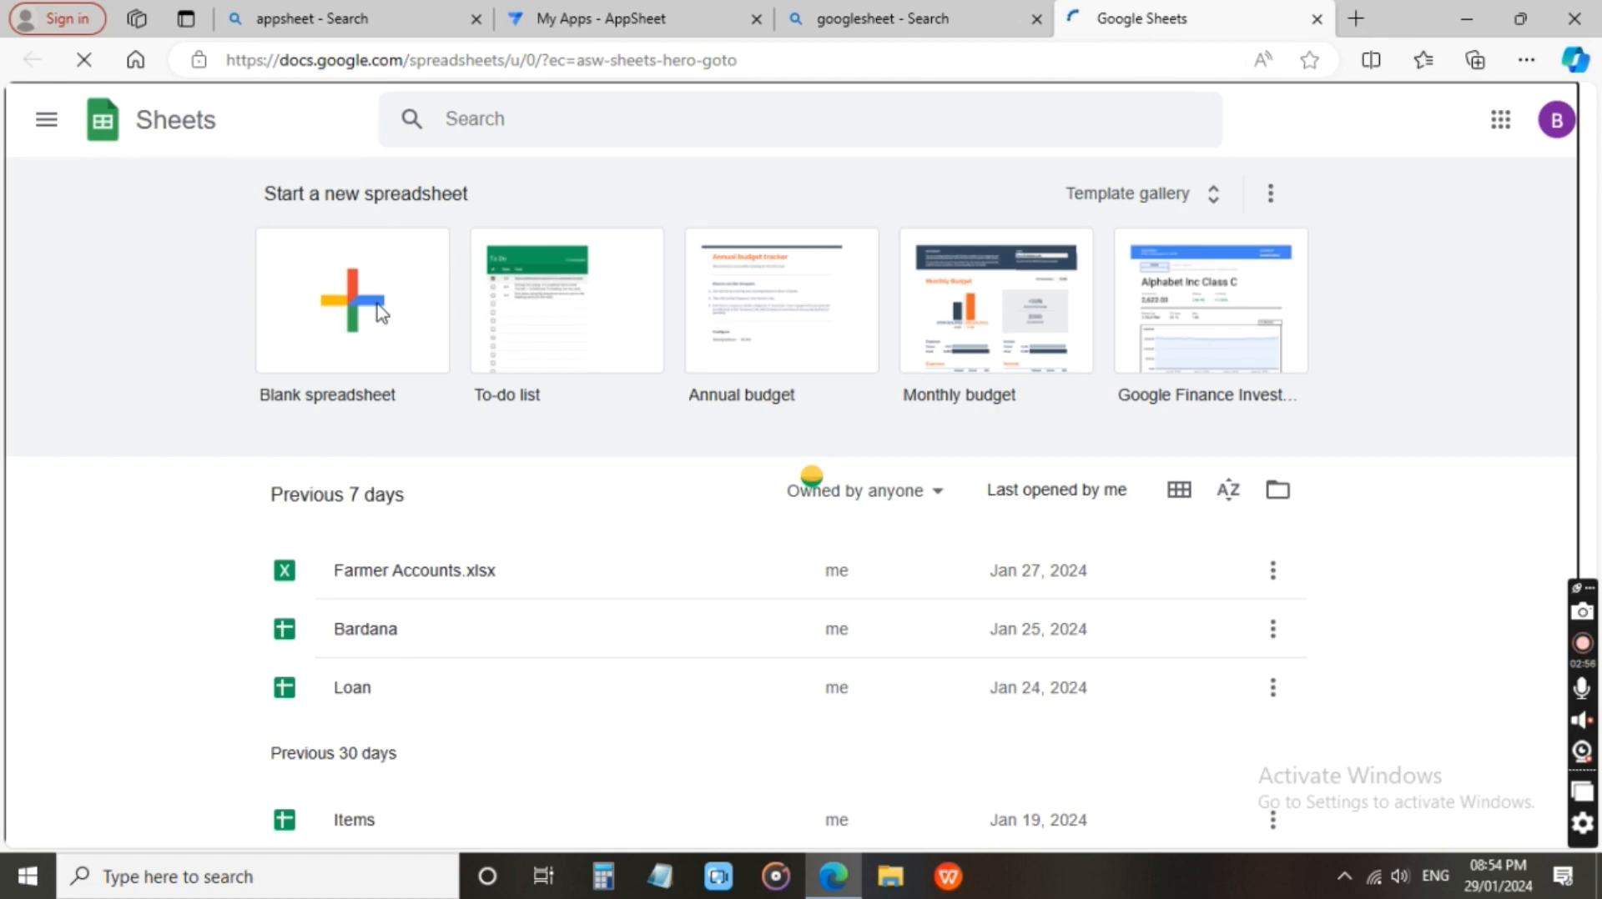
{"action": "left_click", "coordinate": [380, 313]}
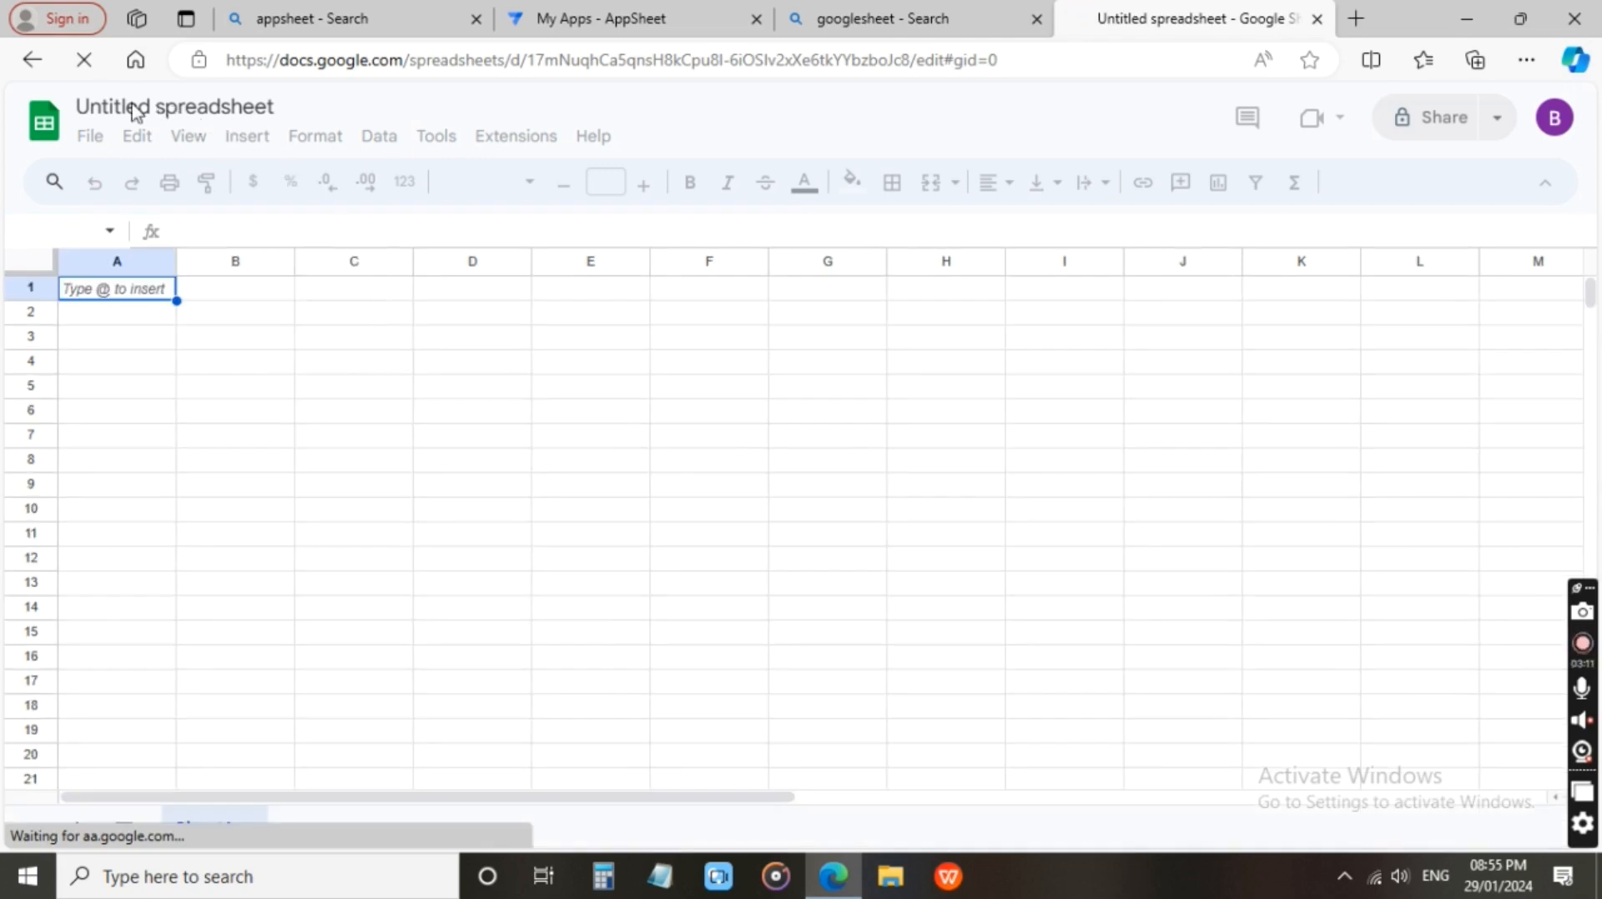
Rename the untitled spreadsheet as Data Entry App.
{"action": "left_click", "coordinate": [232, 105]}
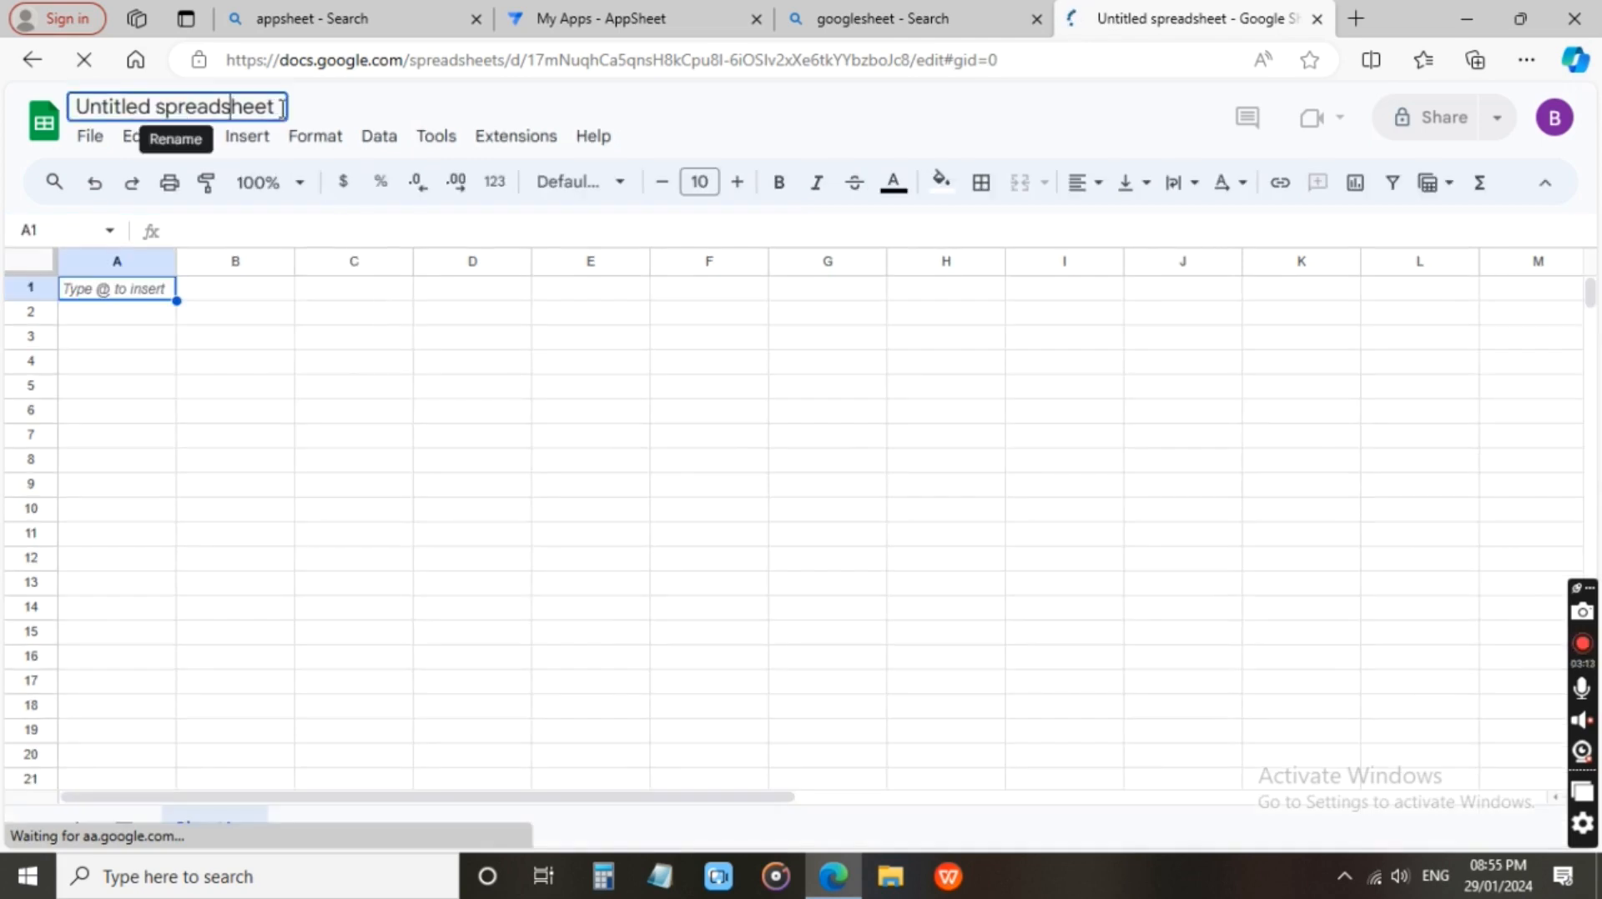
{"action": "left_click_drag", "start_coordinate": [275, 107], "coordinate": [119, 92]}
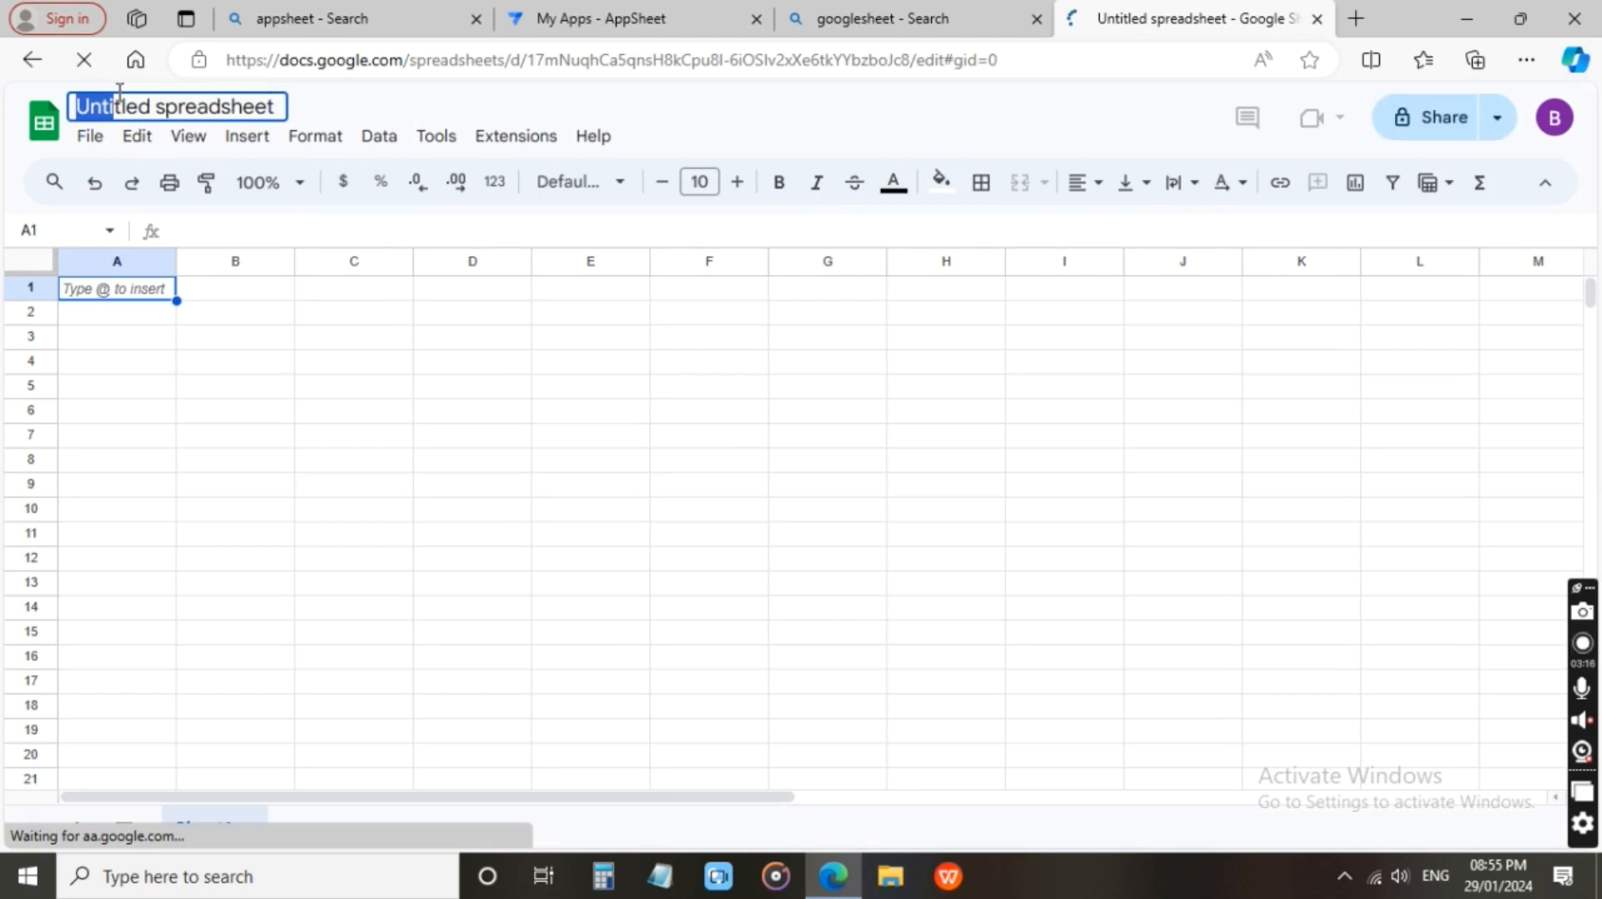
{"action": "key", "text": "ctrl+a"}
{"action": "key", "text": "BackSpace"}
{"action": "type", "text": "Data"}
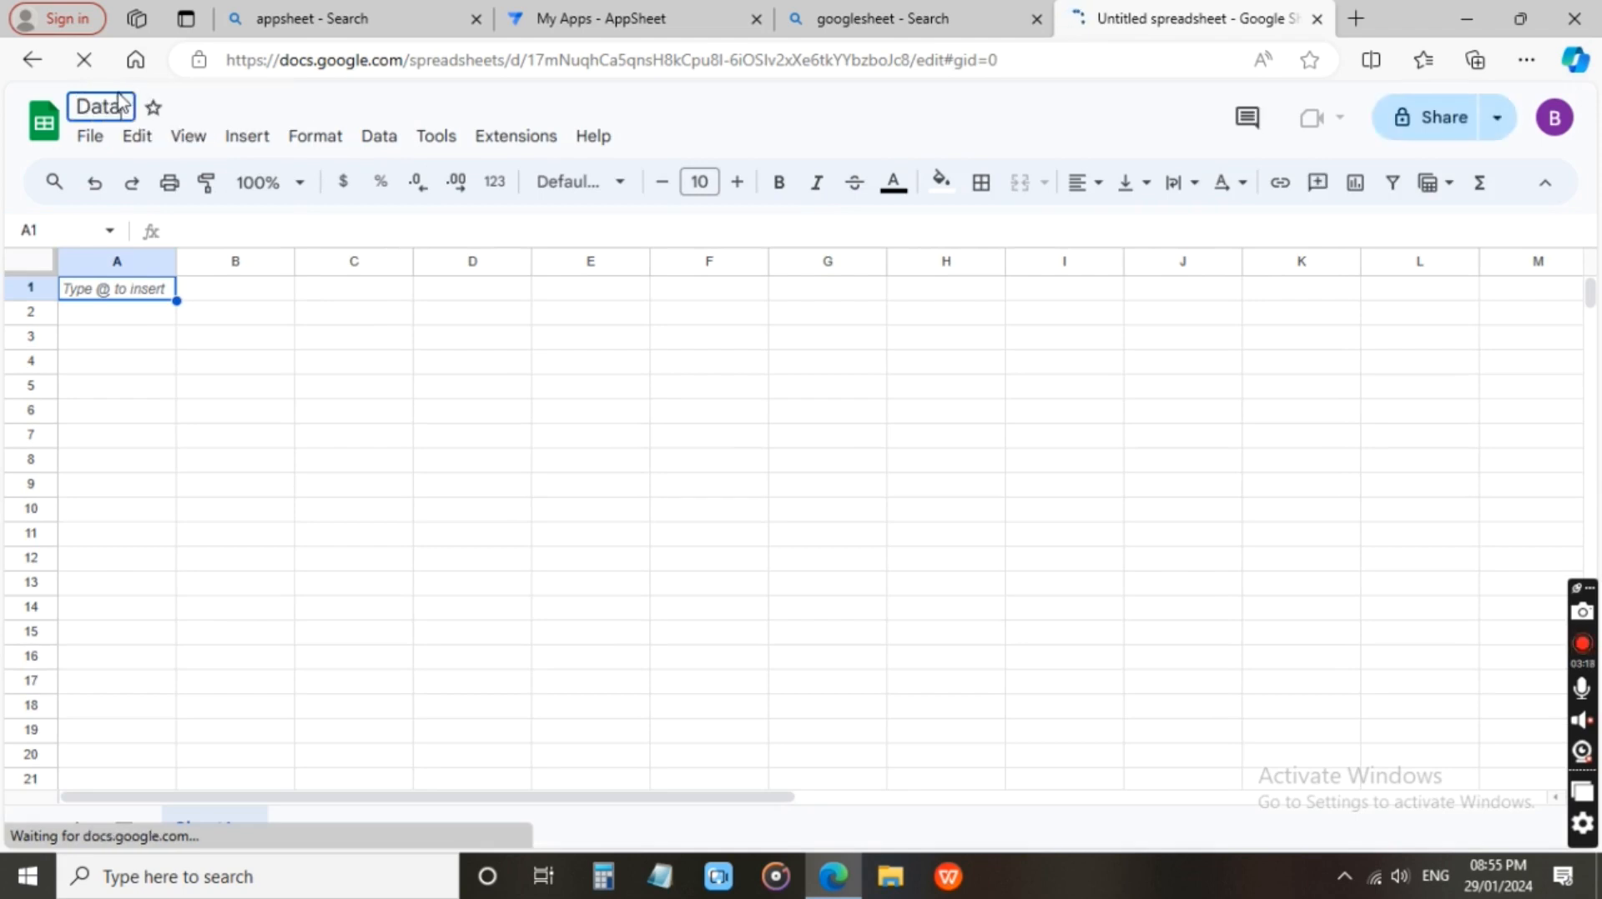
{"action": "type", "text": " Entry"}
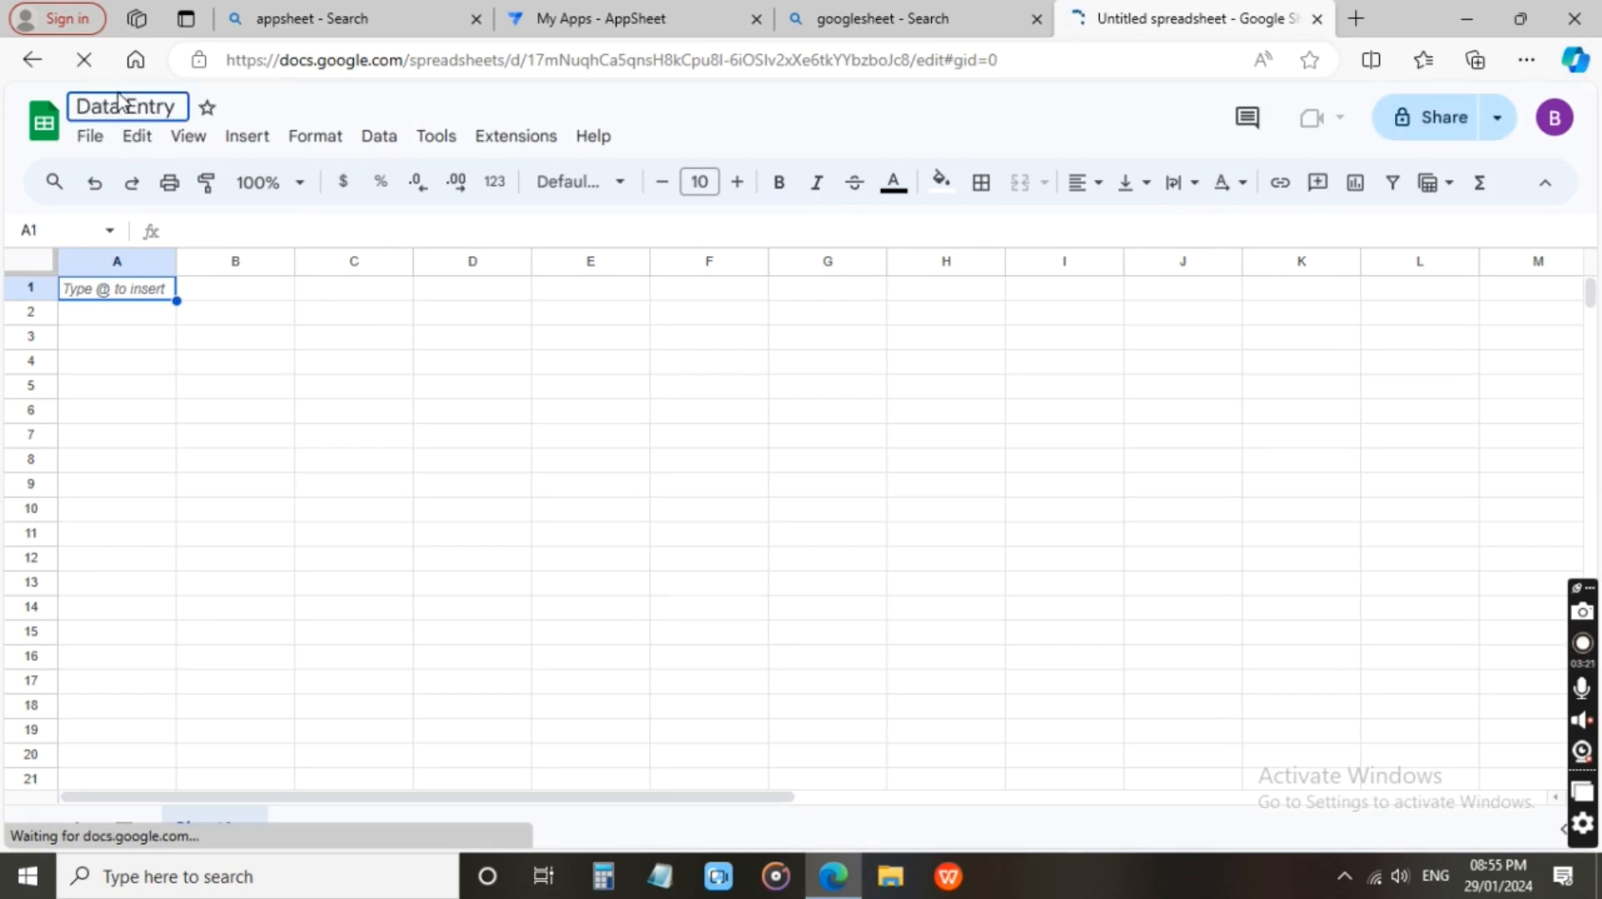
{"action": "type", "text": " App"}
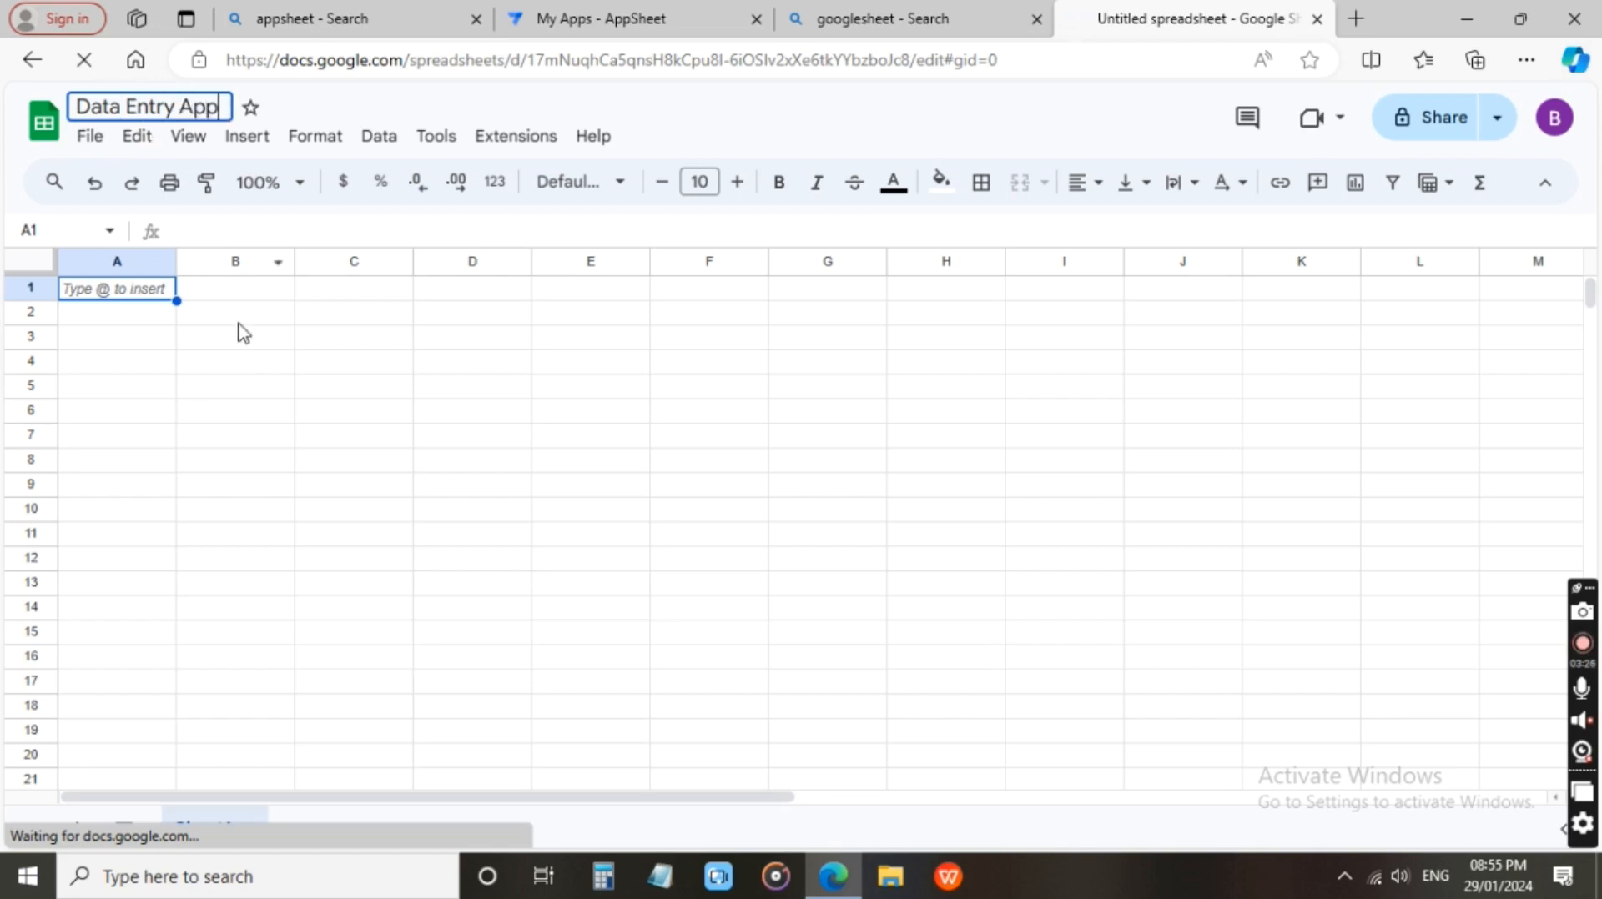
{"action": "left_click", "coordinate": [240, 332]}
Enter the column headers Id in cell A1 and Student Name in cell B1.
{"action": "left_click", "coordinate": [159, 294]}
{"action": "double_click", "coordinate": [157, 292]}
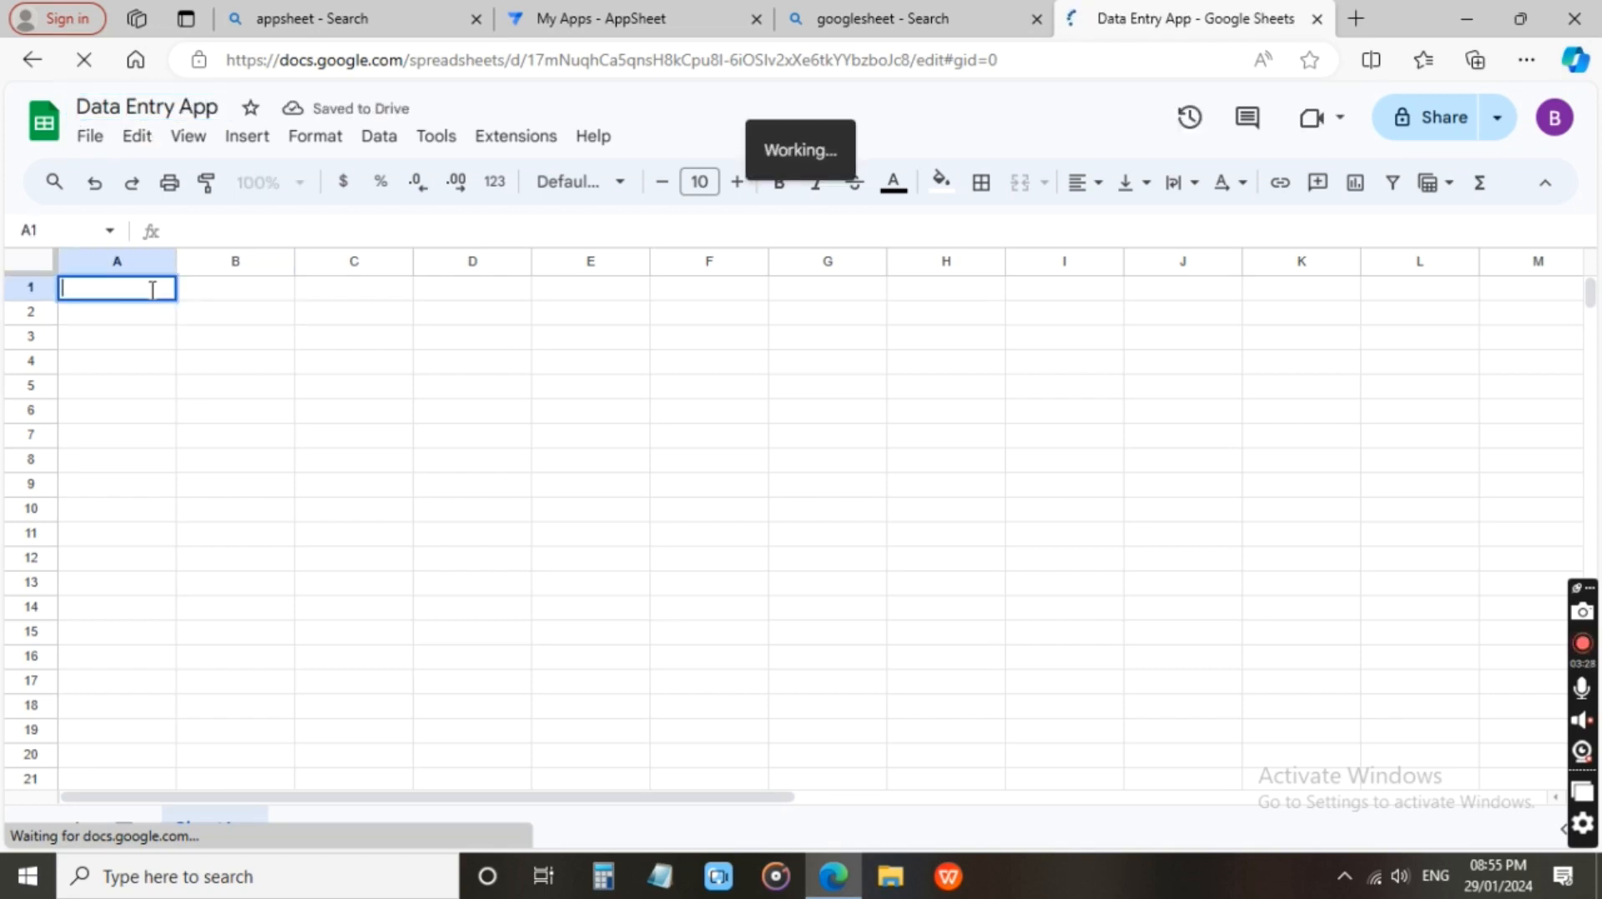
{"action": "type", "text": "S"}
{"action": "key", "text": "BackSpace"}
{"action": "type", "text": "Id"}
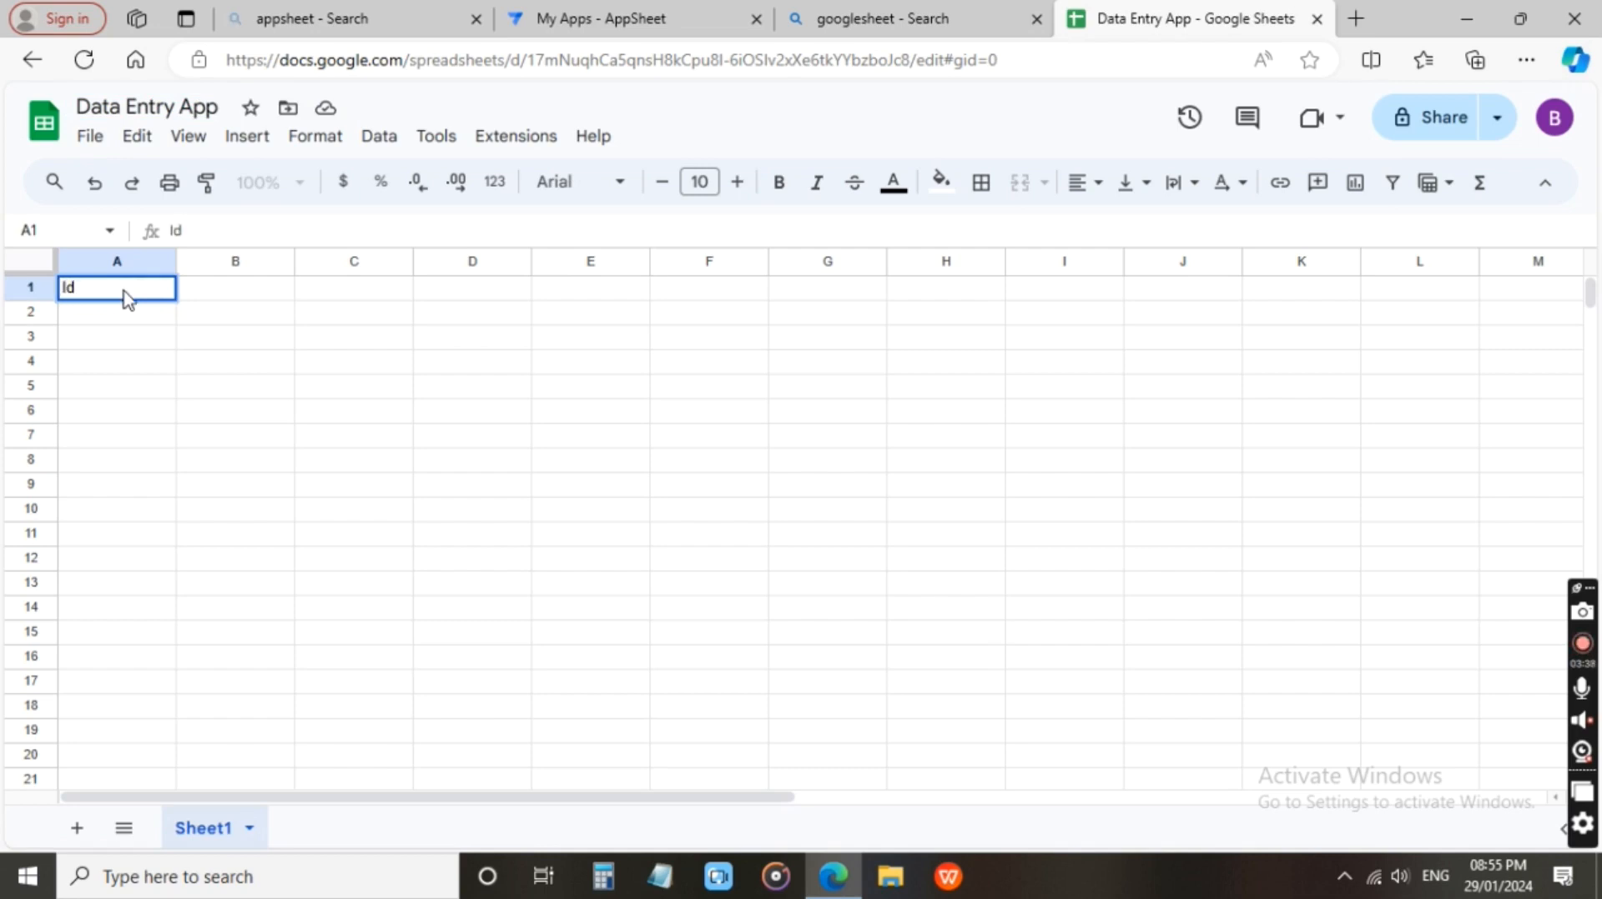
{"action": "key", "text": "Tab"}
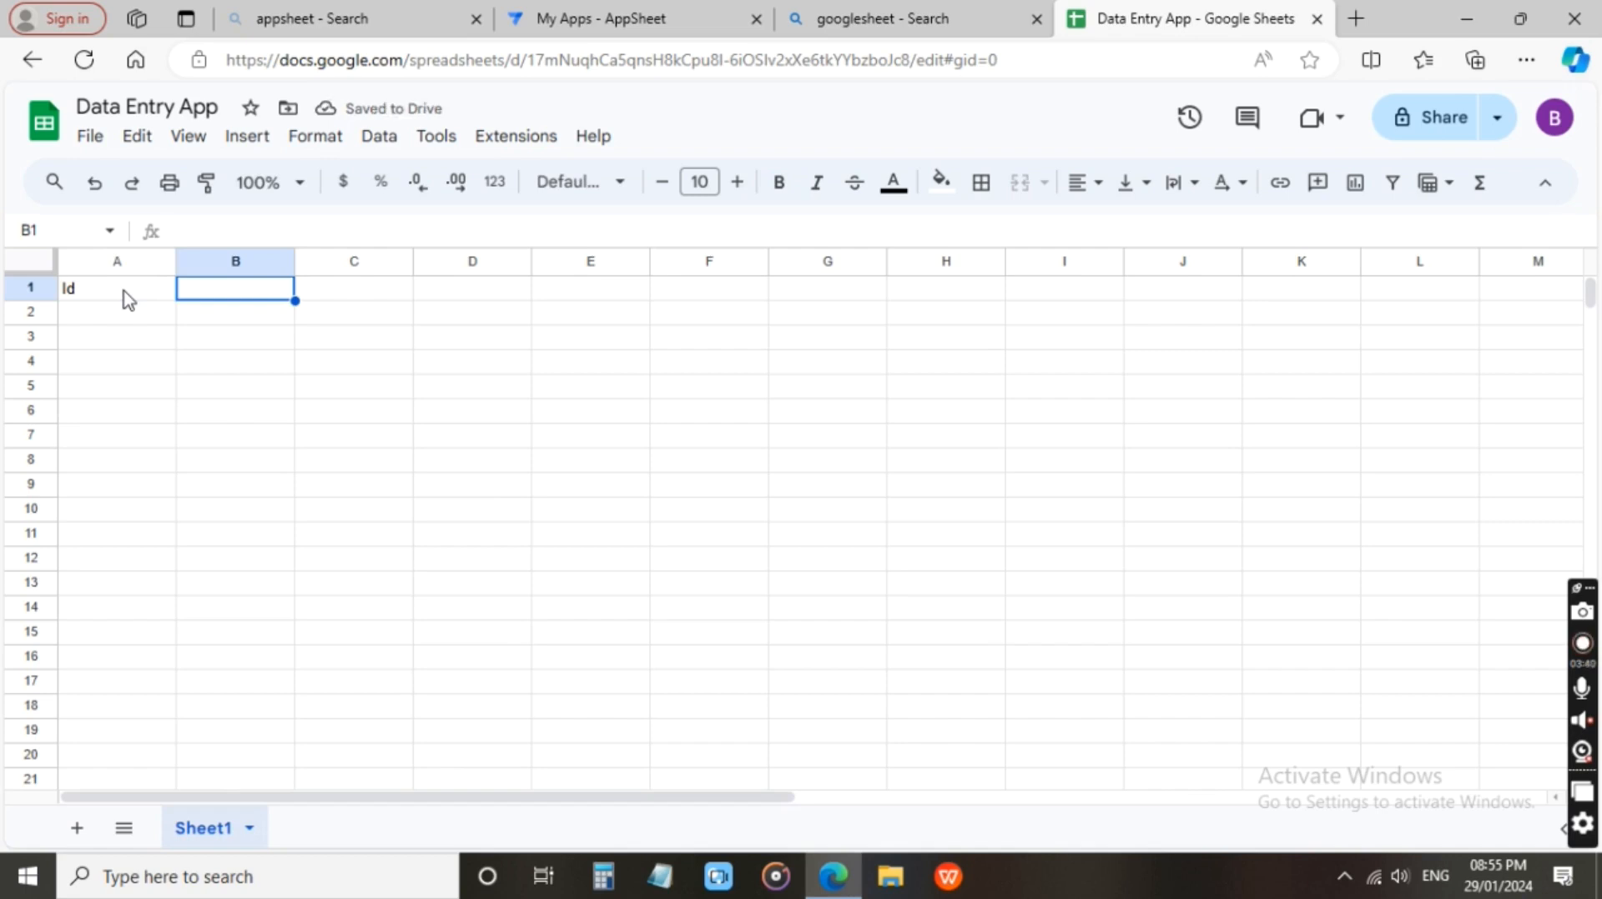
{"action": "type", "text": "Student Name"}
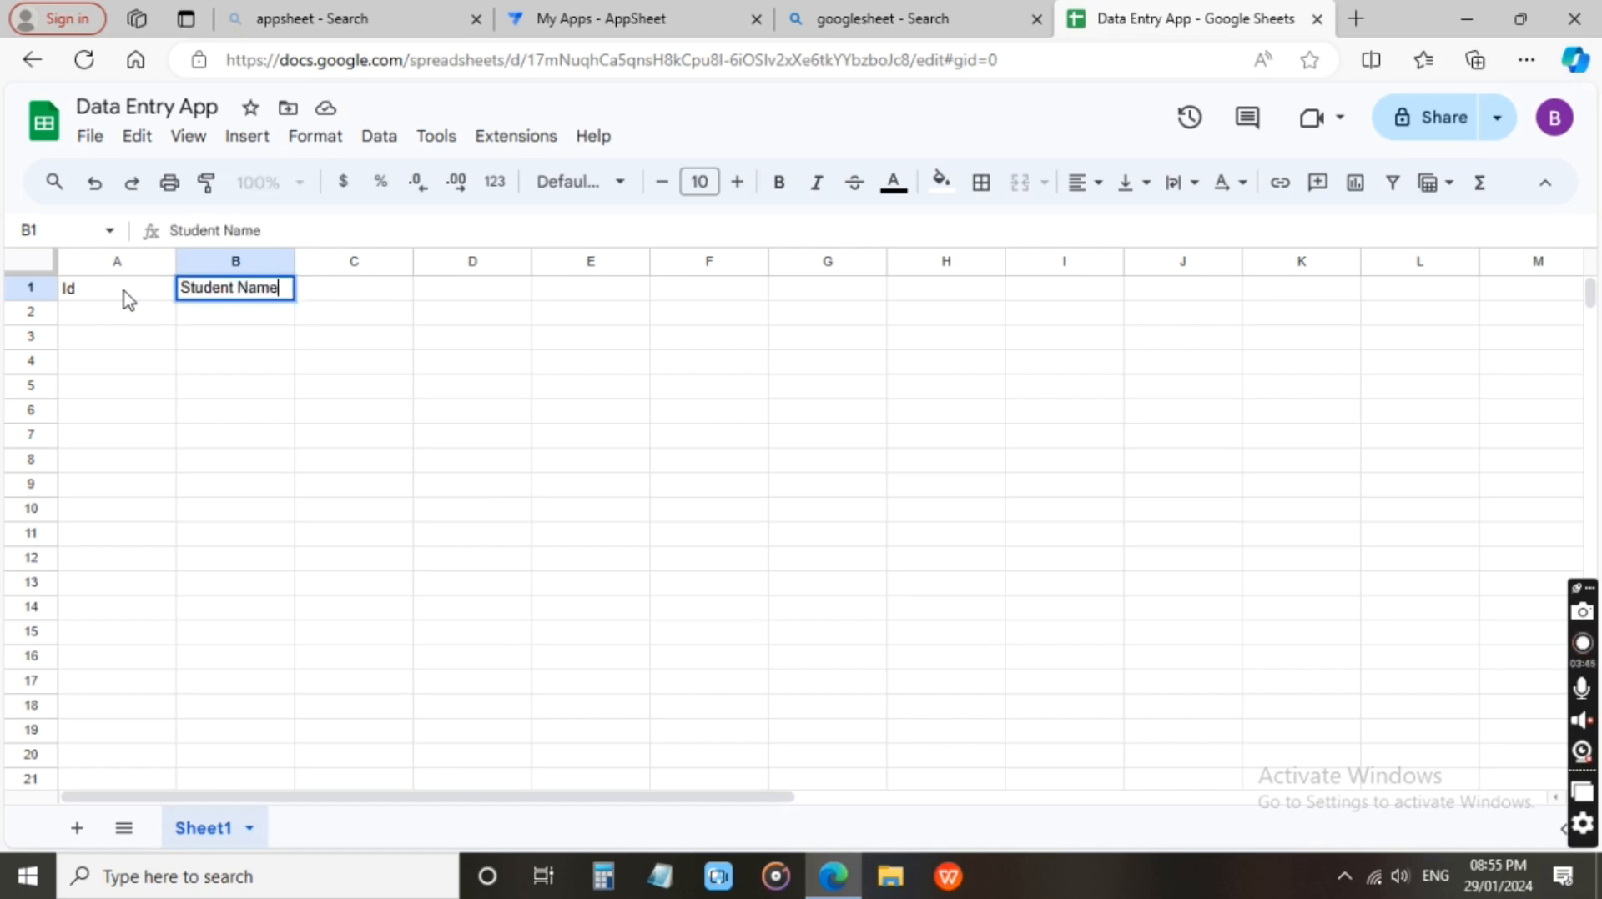
{"action": "key", "text": "Tab"}
Enter the column headers Father's Name in cell C1 and Address in cell D1.
{"action": "type", "text": "Father"}
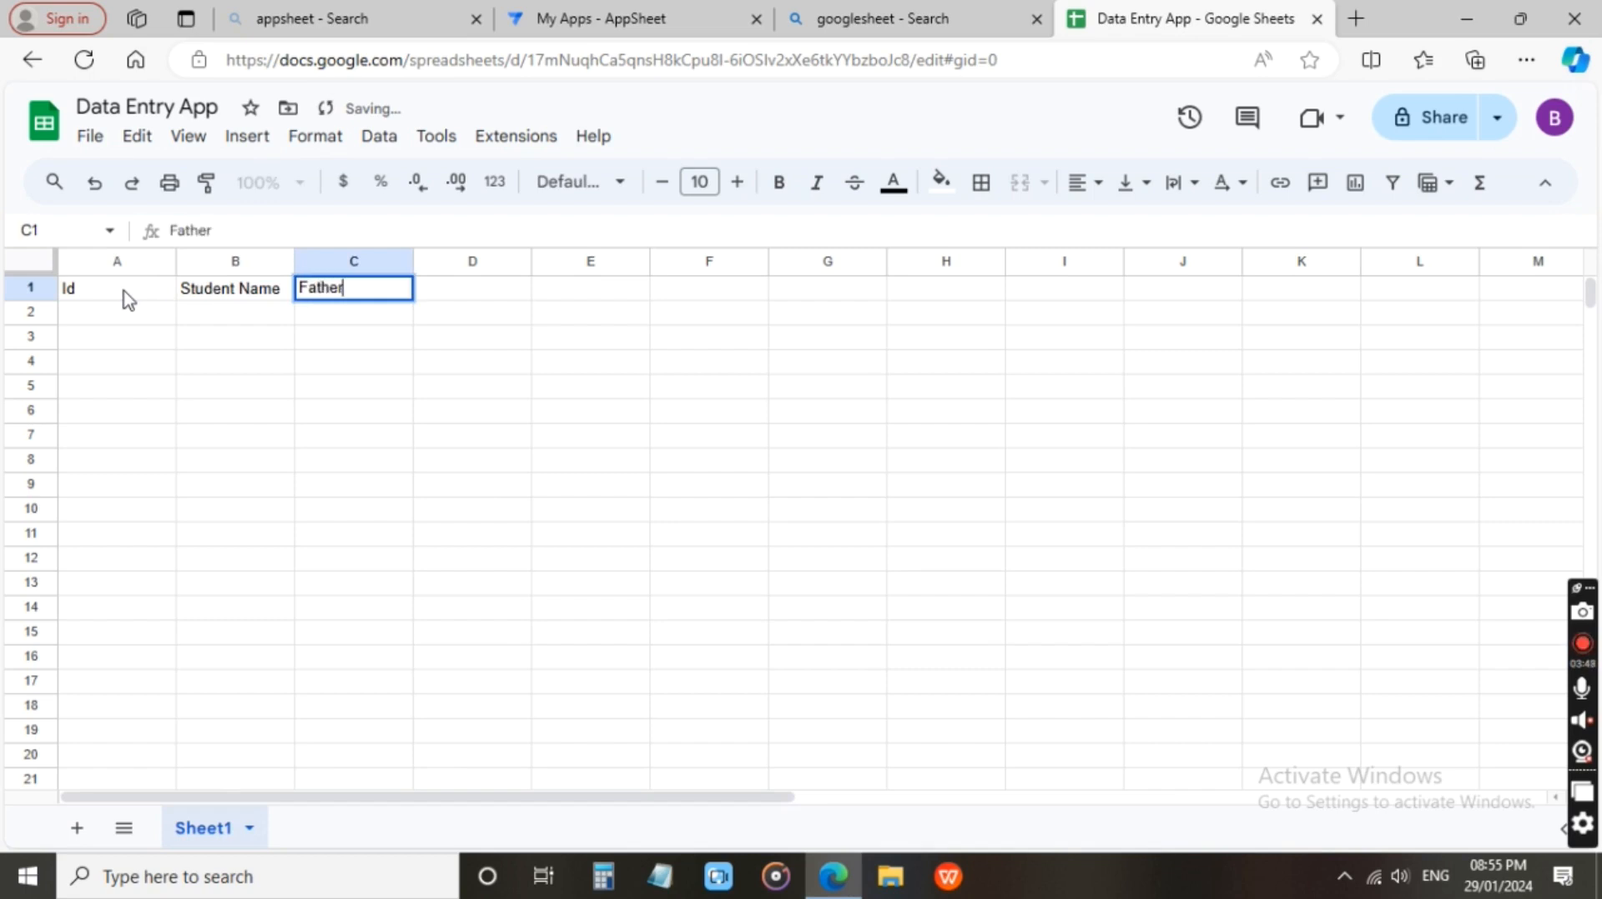
{"action": "type", "text": "'s Name"}
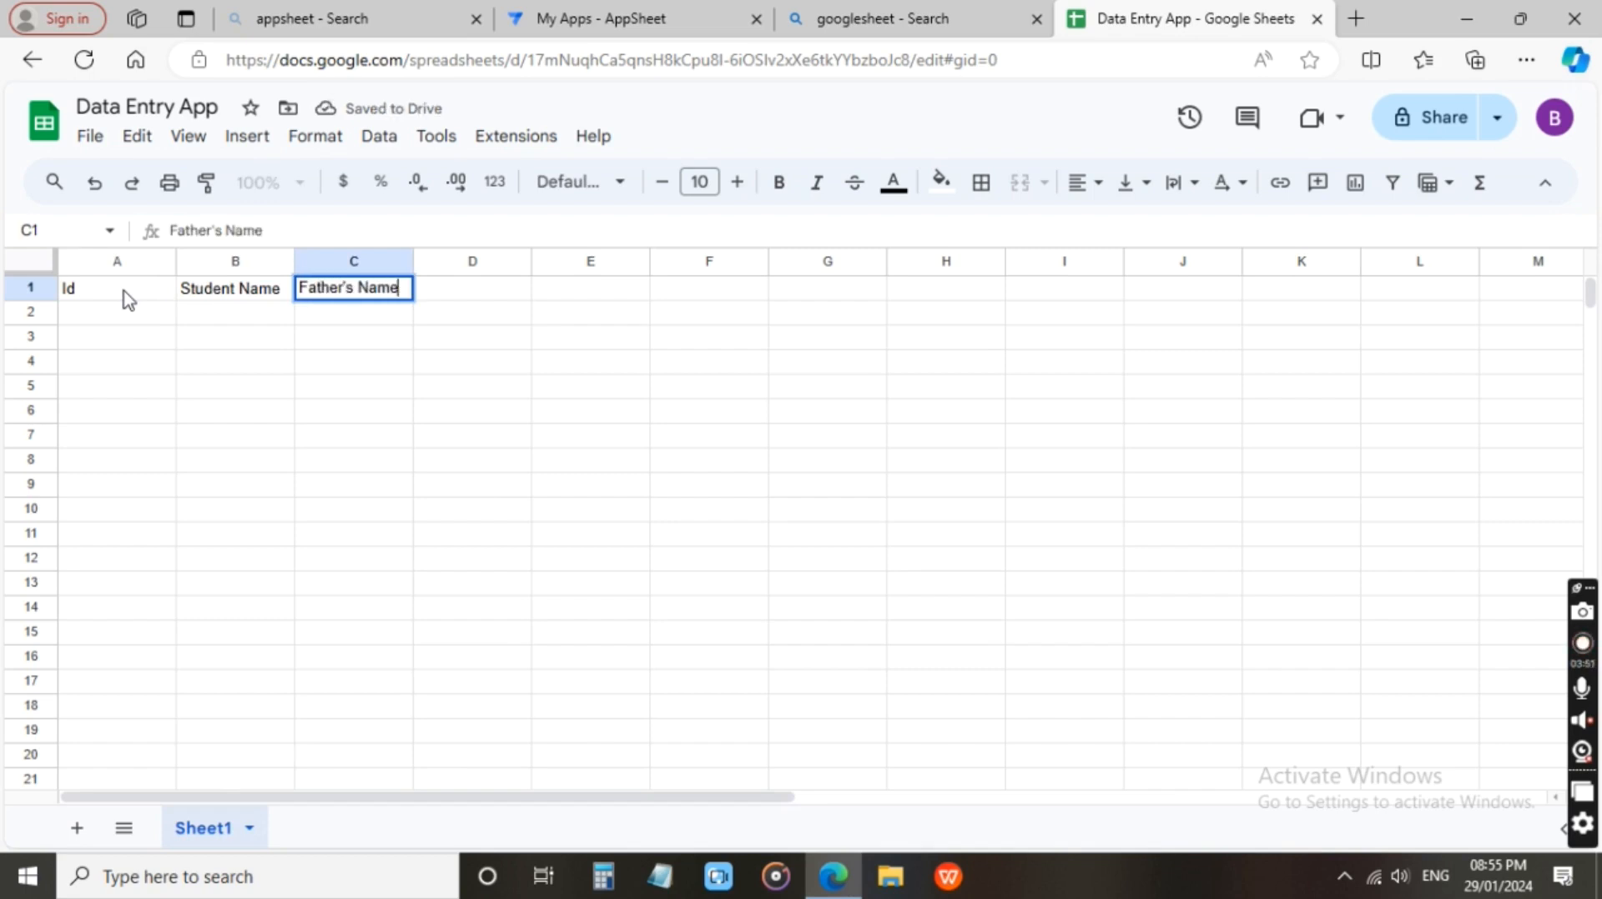
{"action": "key", "text": "Tab"}
{"action": "type", "text": "Mo"}
{"action": "key", "text": "BackSpace"}
{"action": "key", "text": "BackSpace"}
{"action": "type", "text": "Address"}
{"action": "key", "text": "Tab"}
Enter the column headers Contact in cell E1 and Photo in cell F1.
{"action": "type", "text": "Co"}
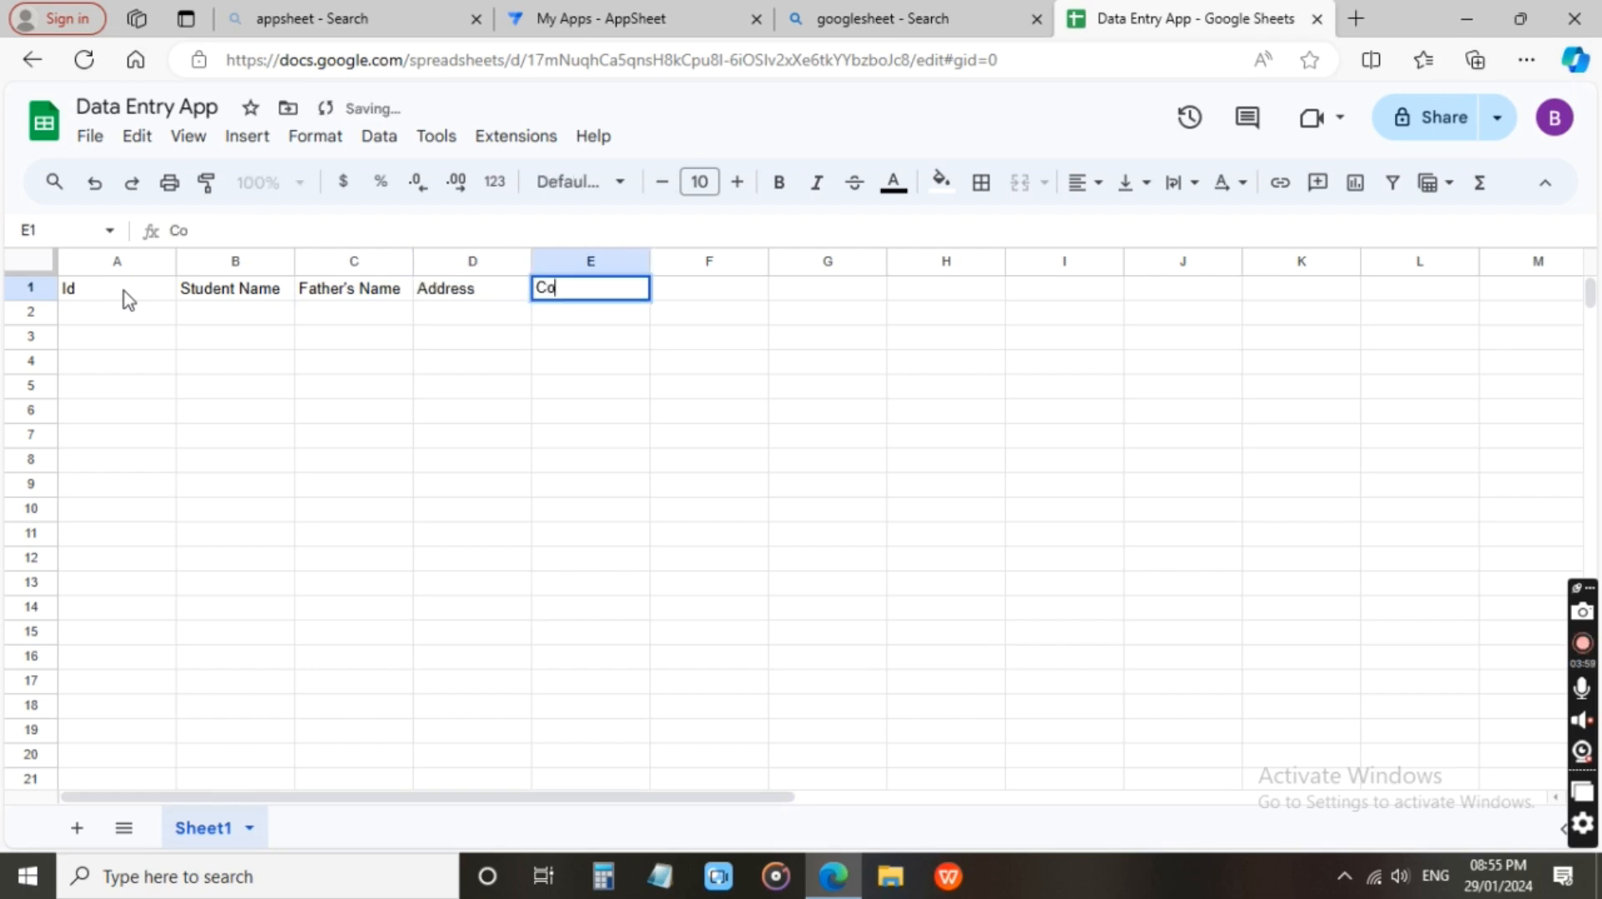
{"action": "type", "text": "ntact"}
{"action": "key", "text": "Tab"}
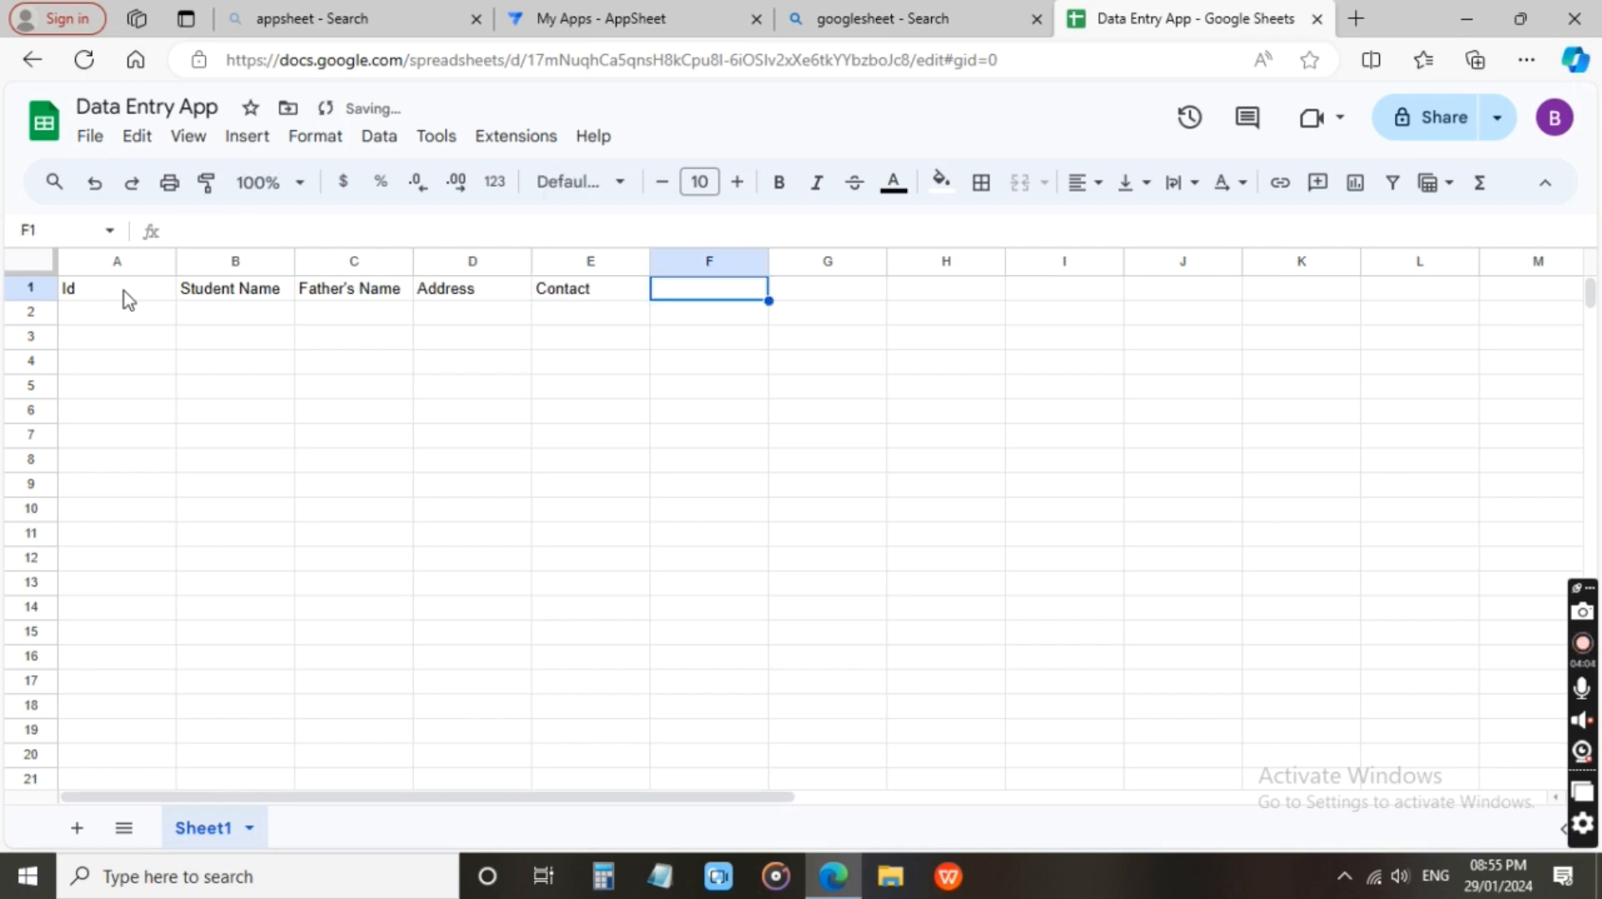
{"action": "type", "text": "Photo"}
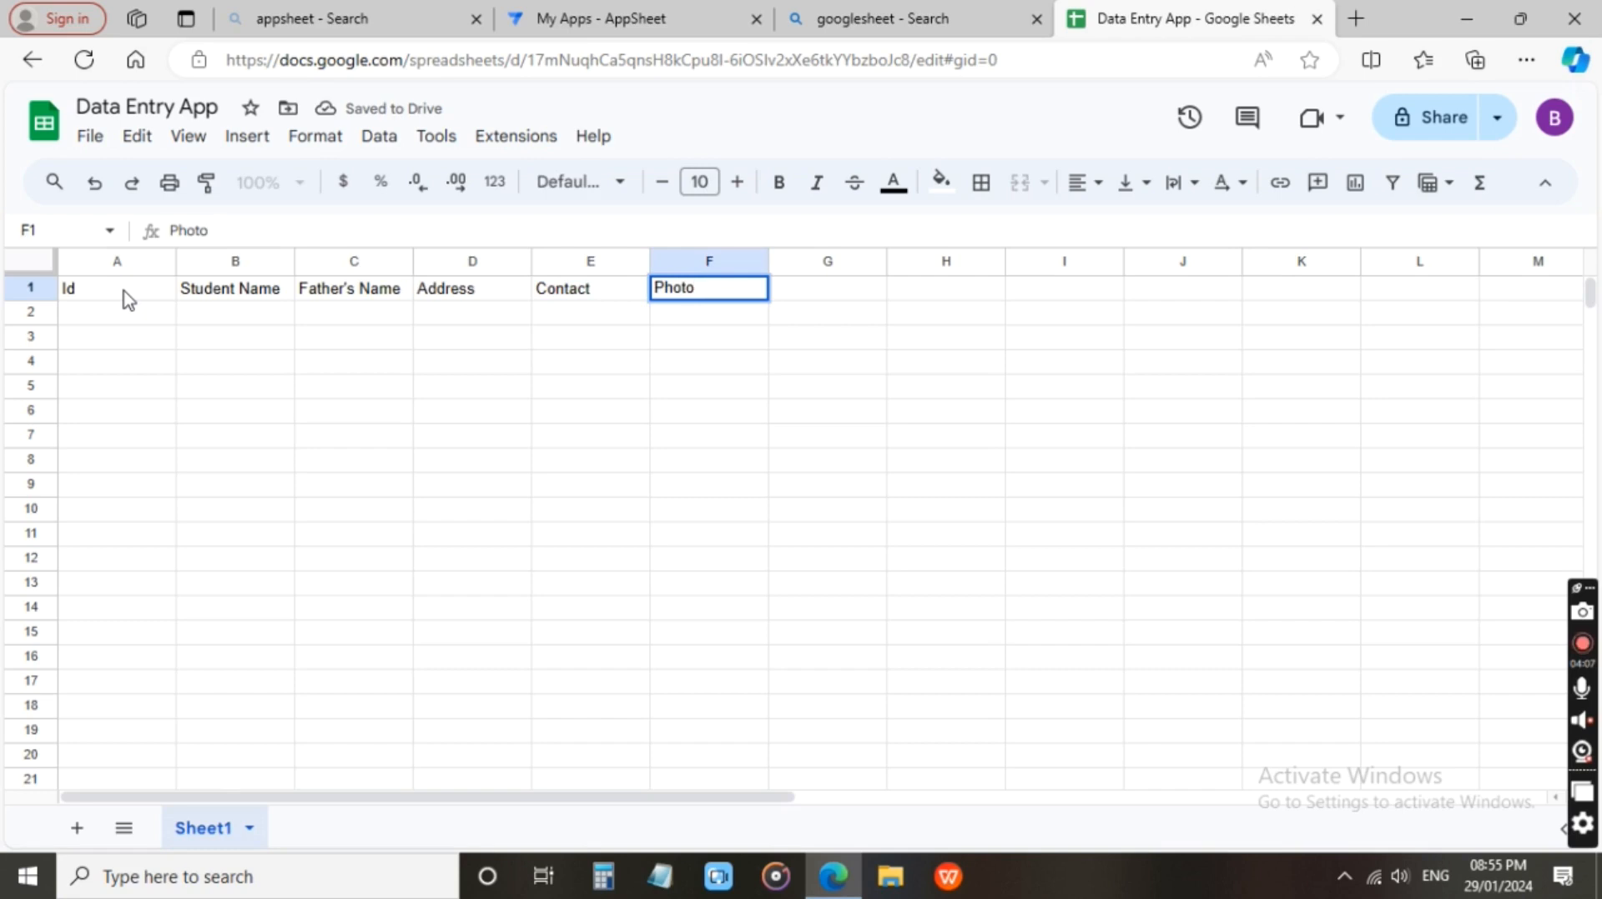
{"action": "key", "text": "Tab"}
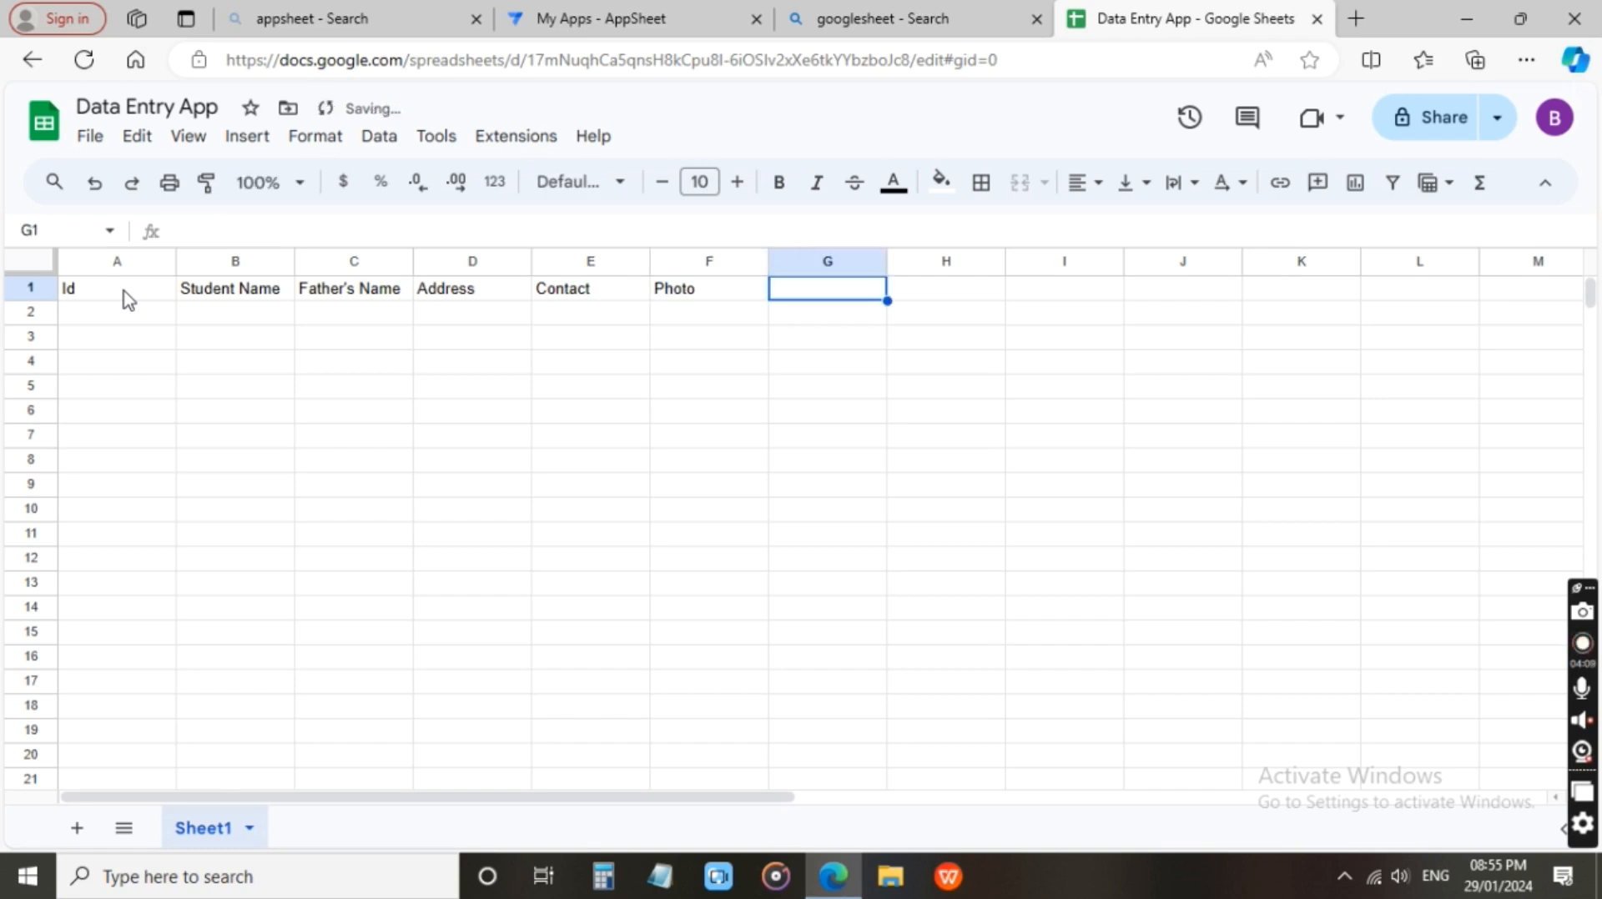
Enter the column header Sign in cell G1, and center and bold the header row A1:G1.
{"action": "type", "text": "Sign"}
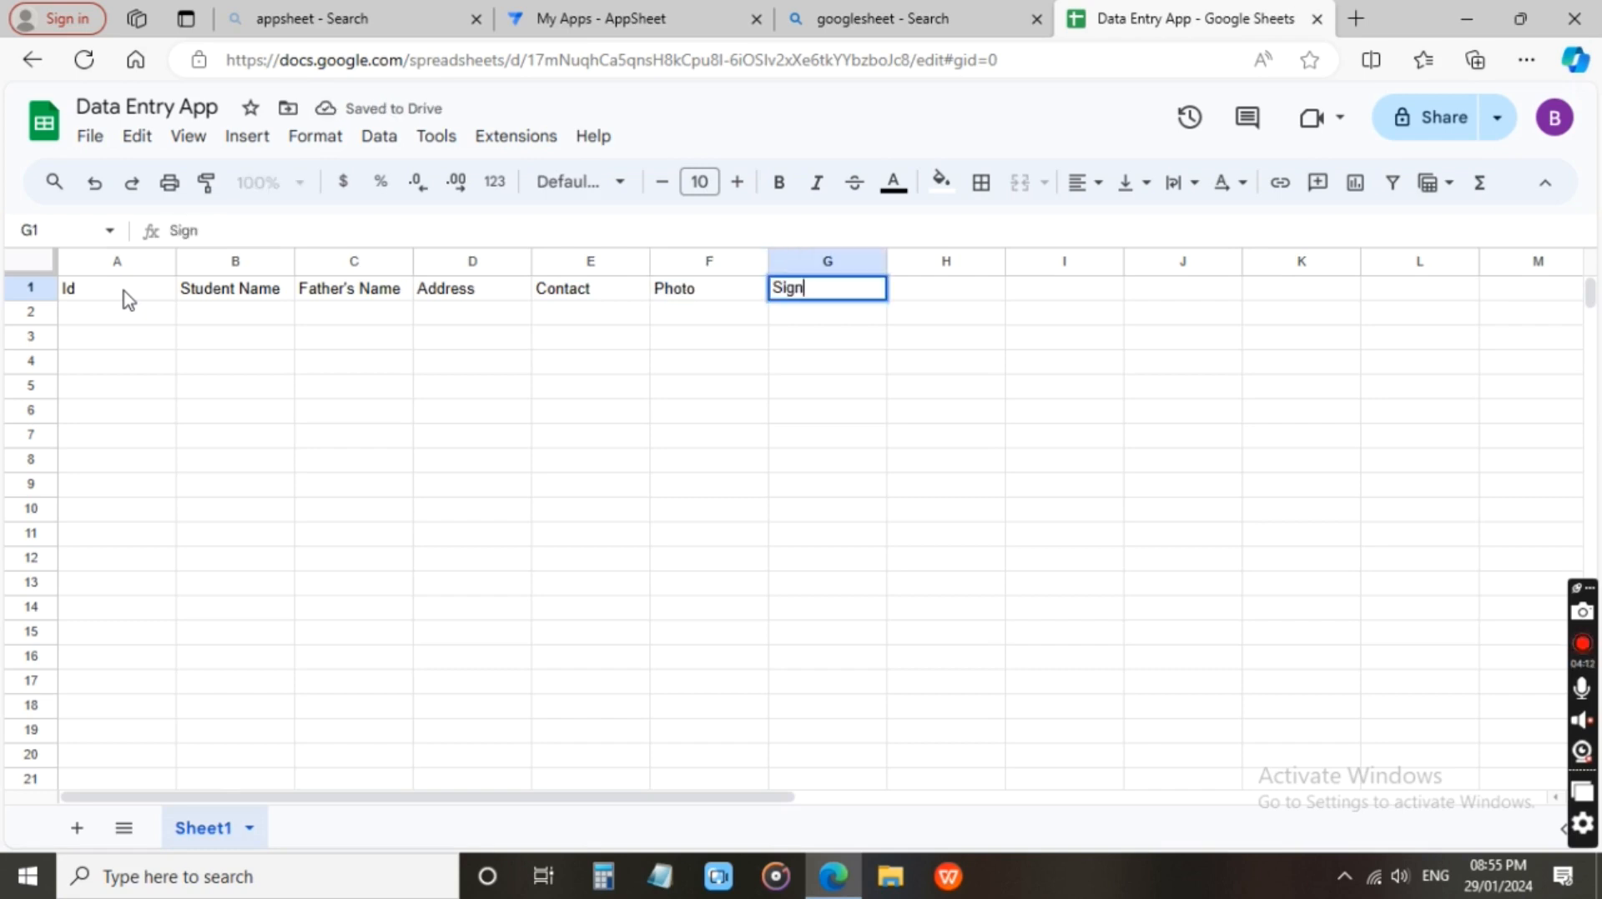
{"action": "key", "text": "Tab"}
{"action": "left_click_drag", "start_coordinate": [805, 292], "coordinate": [130, 307]}
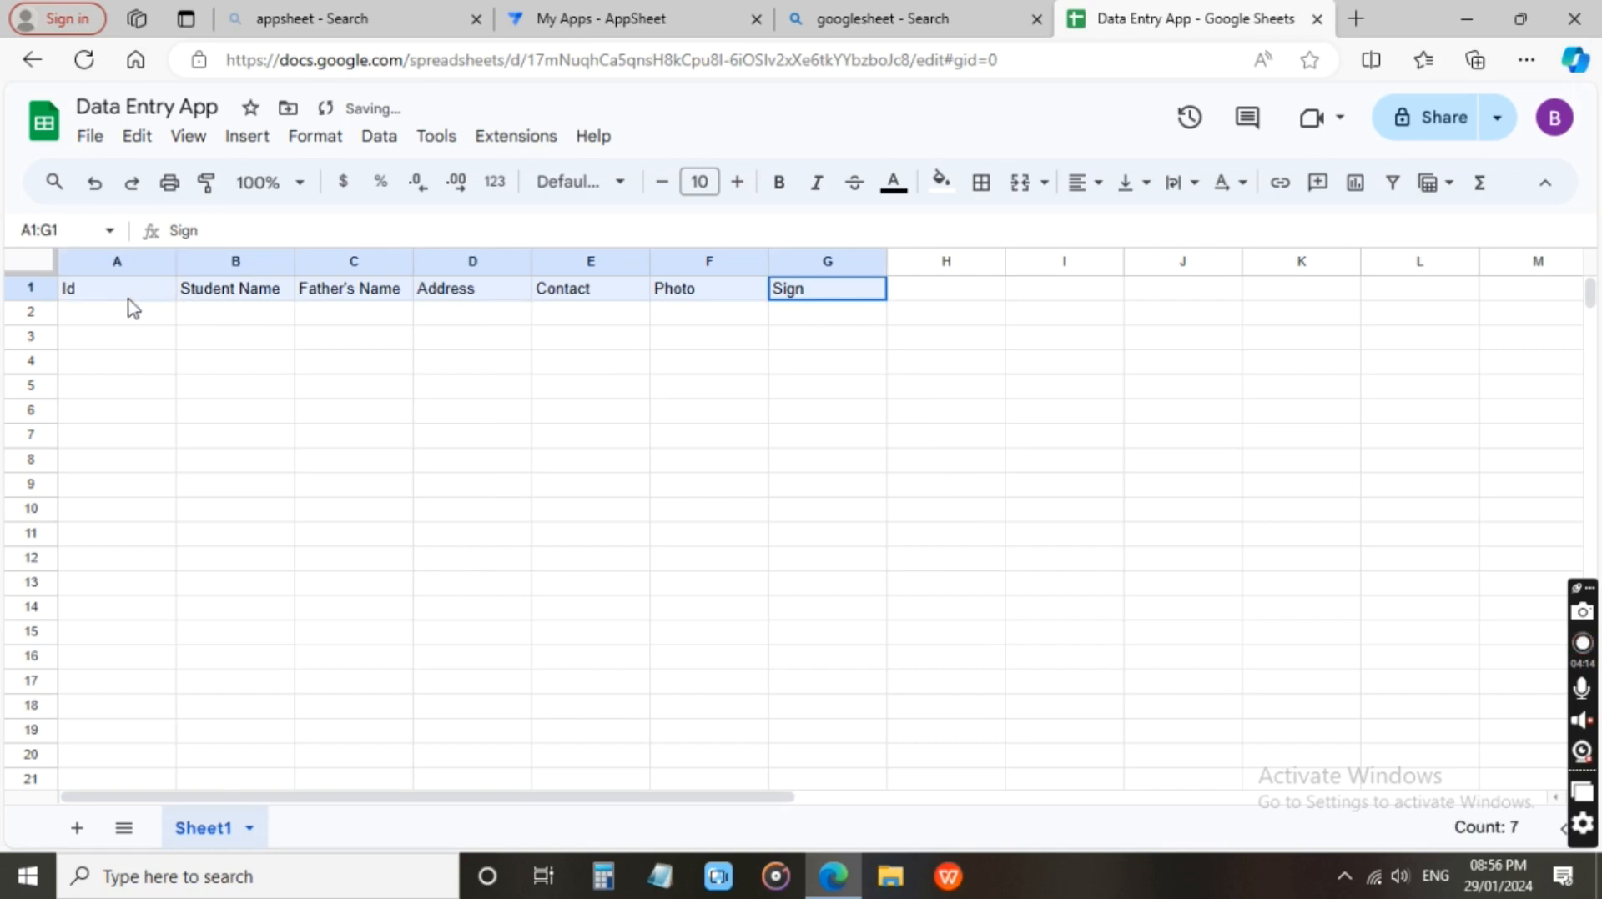
{"action": "left_click", "coordinate": [1079, 185]}
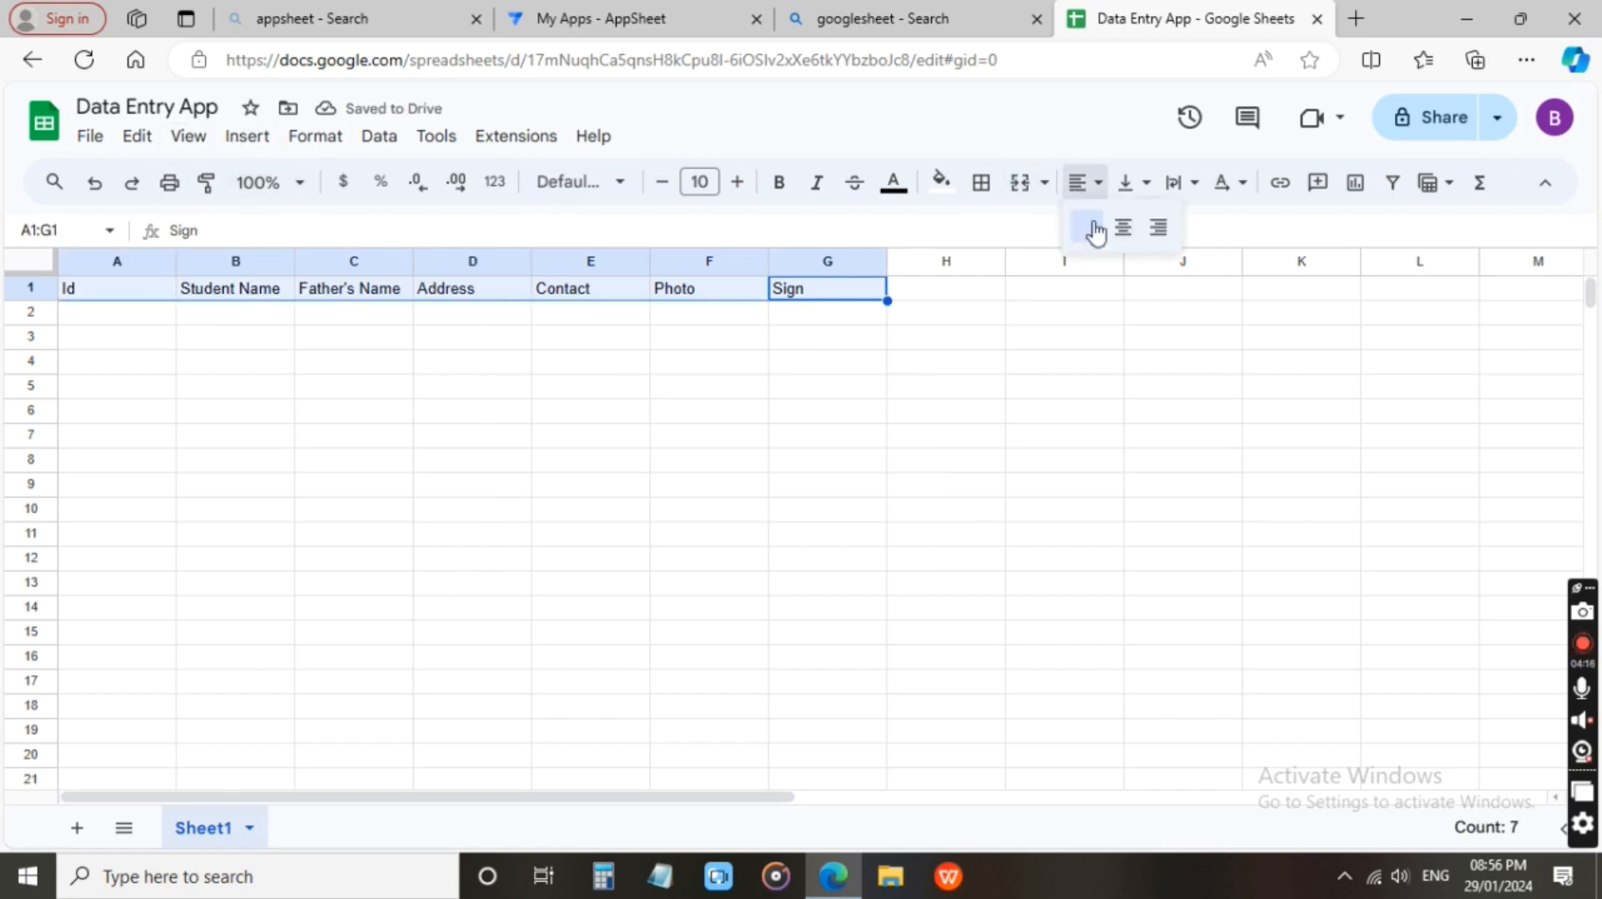
{"action": "left_click", "coordinate": [1122, 227]}
{"action": "left_click", "coordinate": [782, 184]}
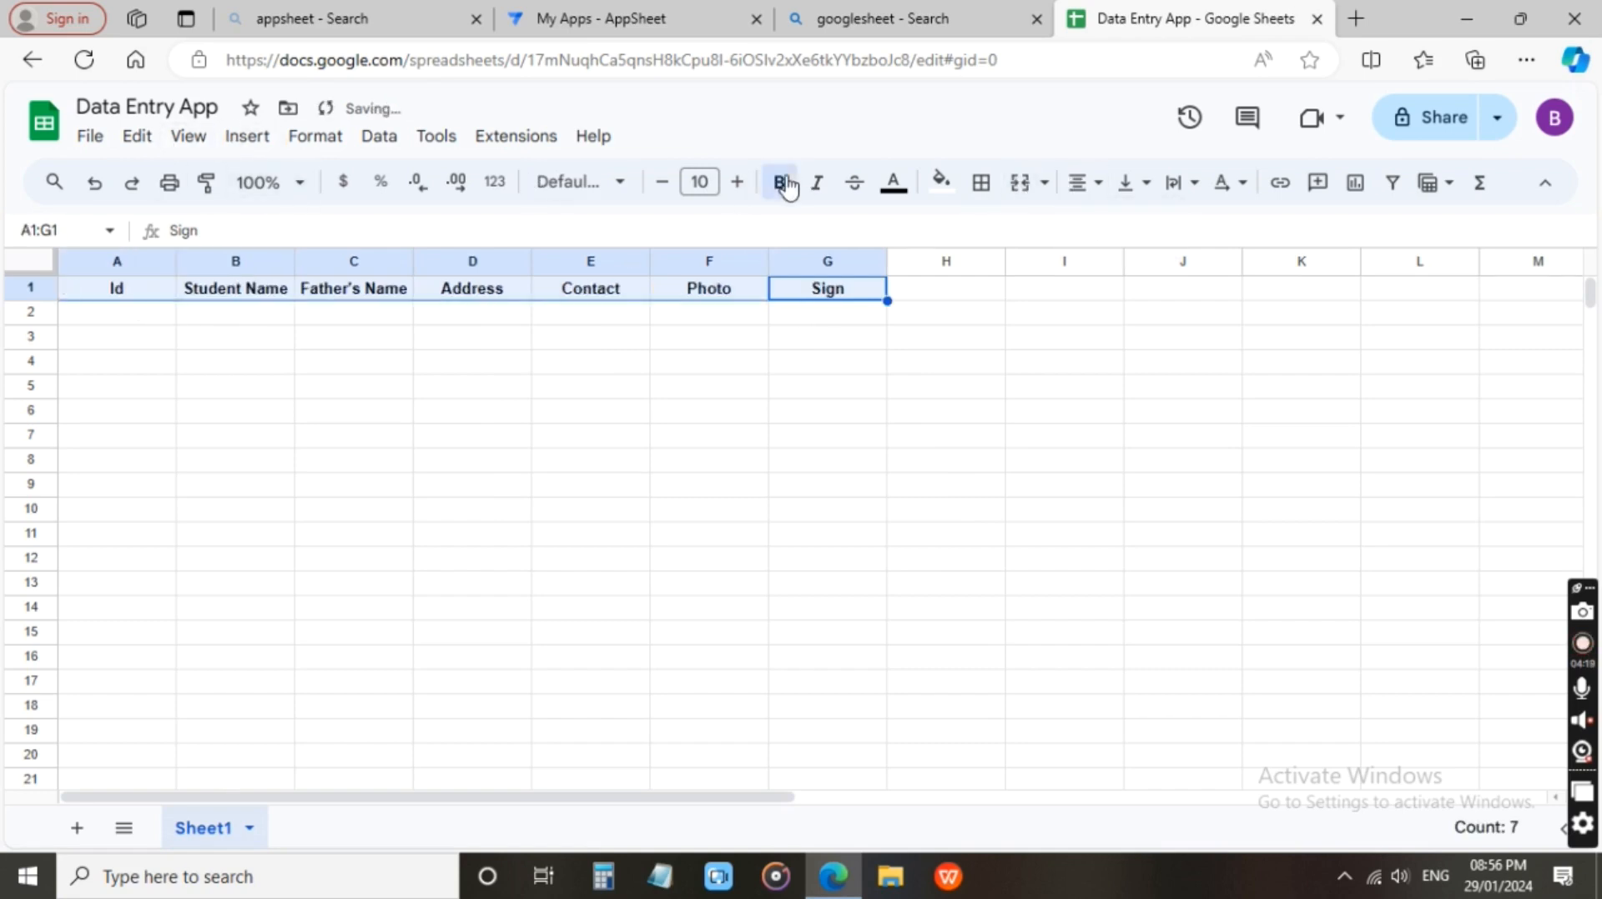
{"action": "left_click", "coordinate": [544, 370]}
Enter Id 1, the student's full name and the father's full name in cells A2 to C2.
{"action": "left_click", "coordinate": [151, 310]}
{"action": "type", "text": "1"}
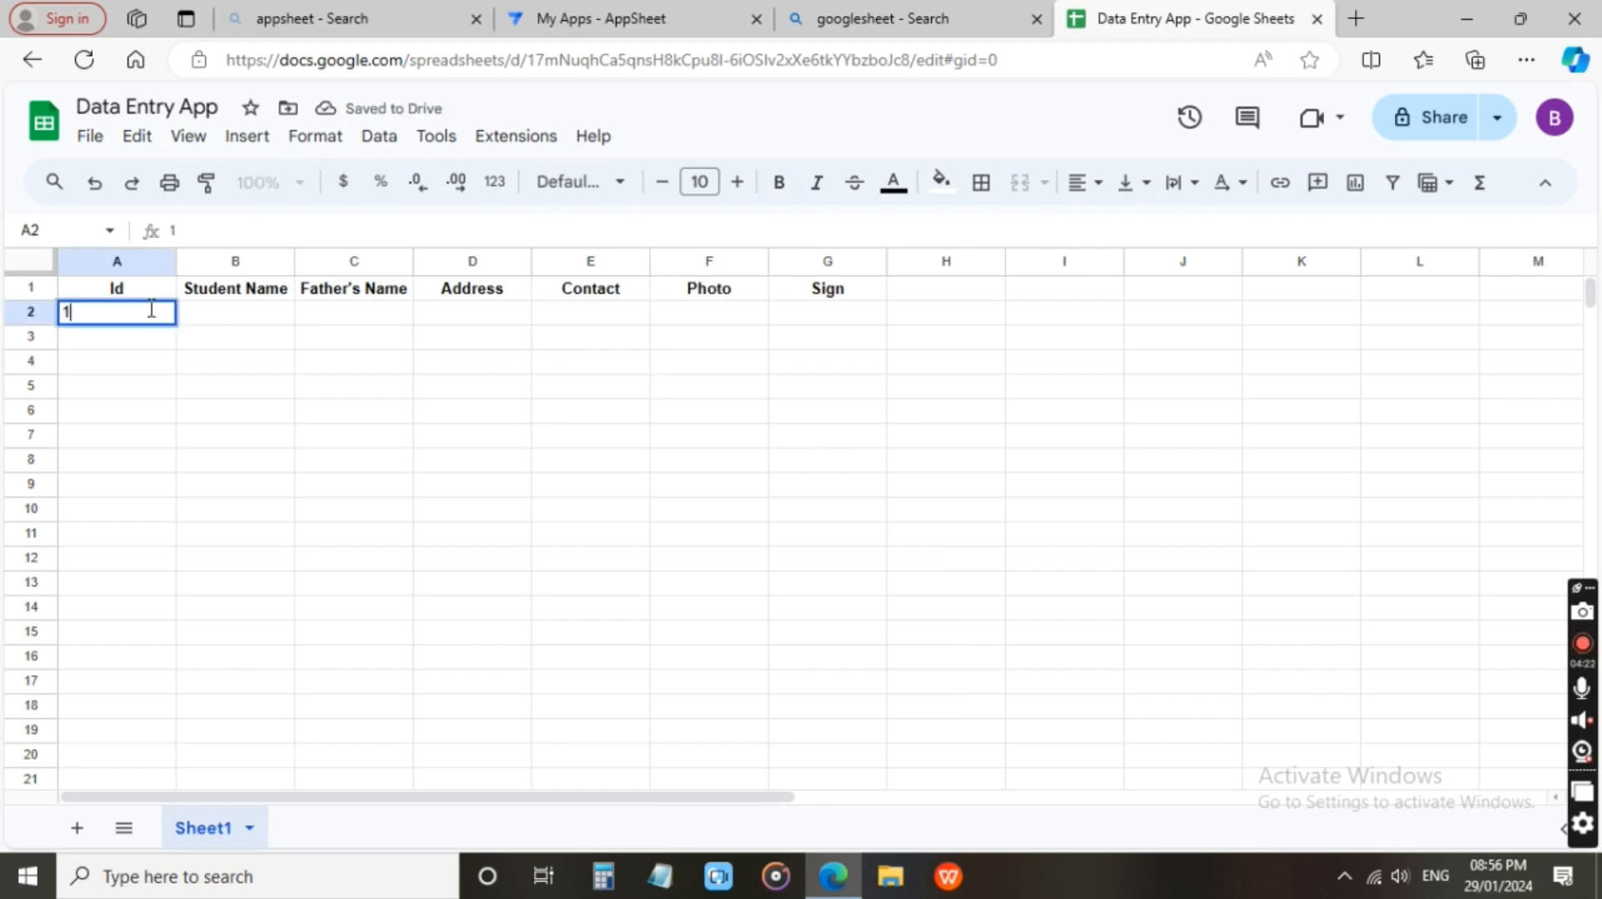
{"action": "key", "text": "Tab"}
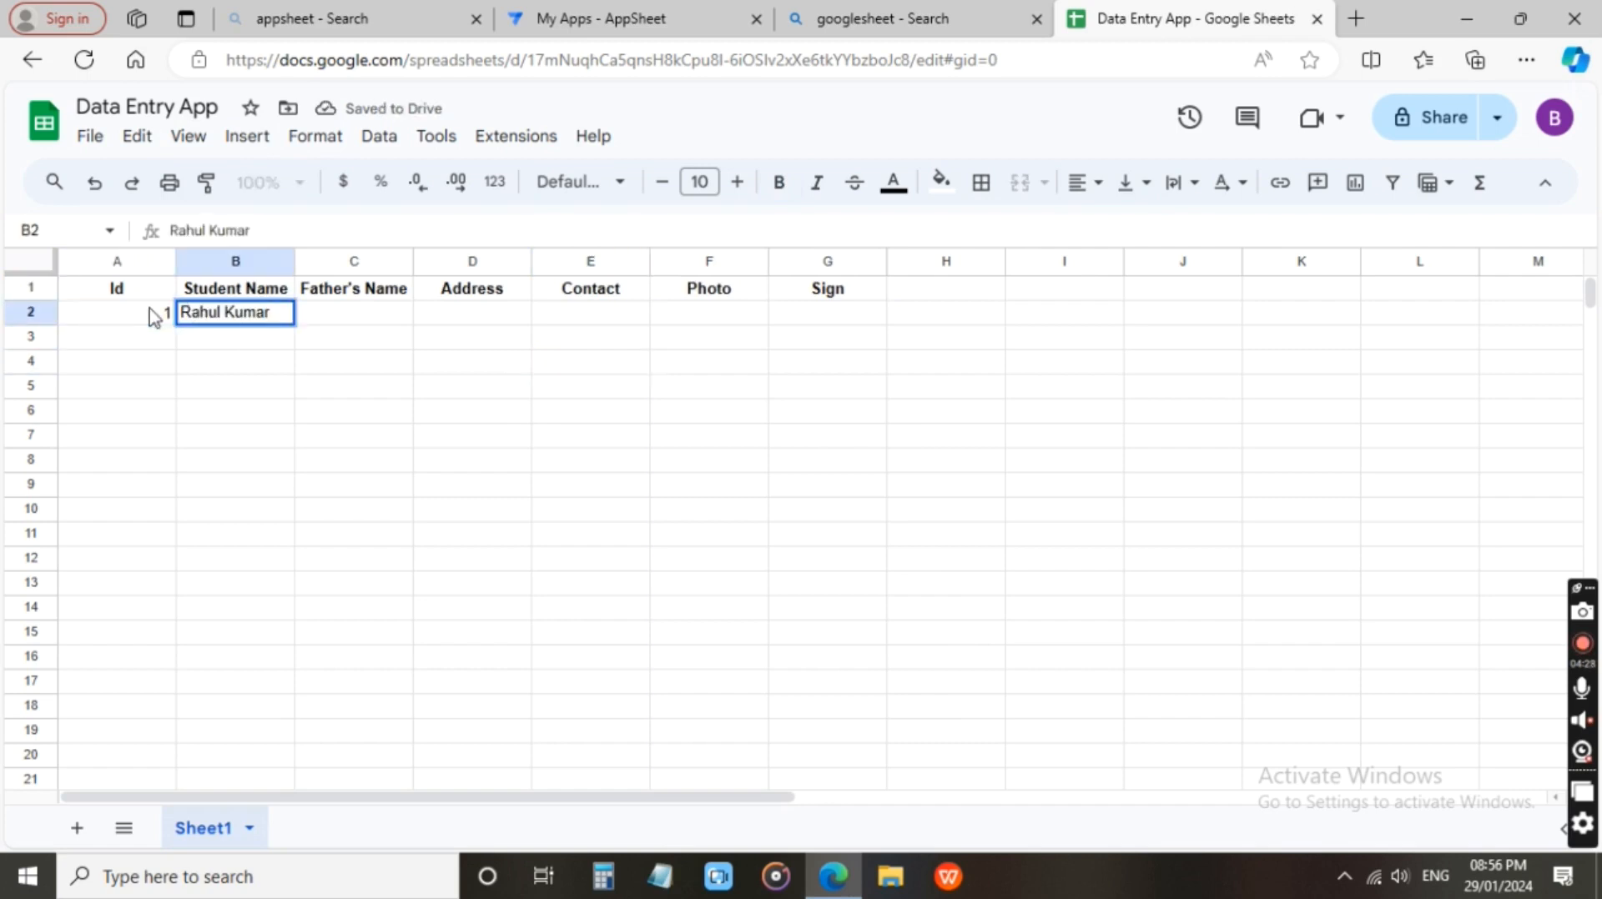
{"action": "key", "text": "Tab"}
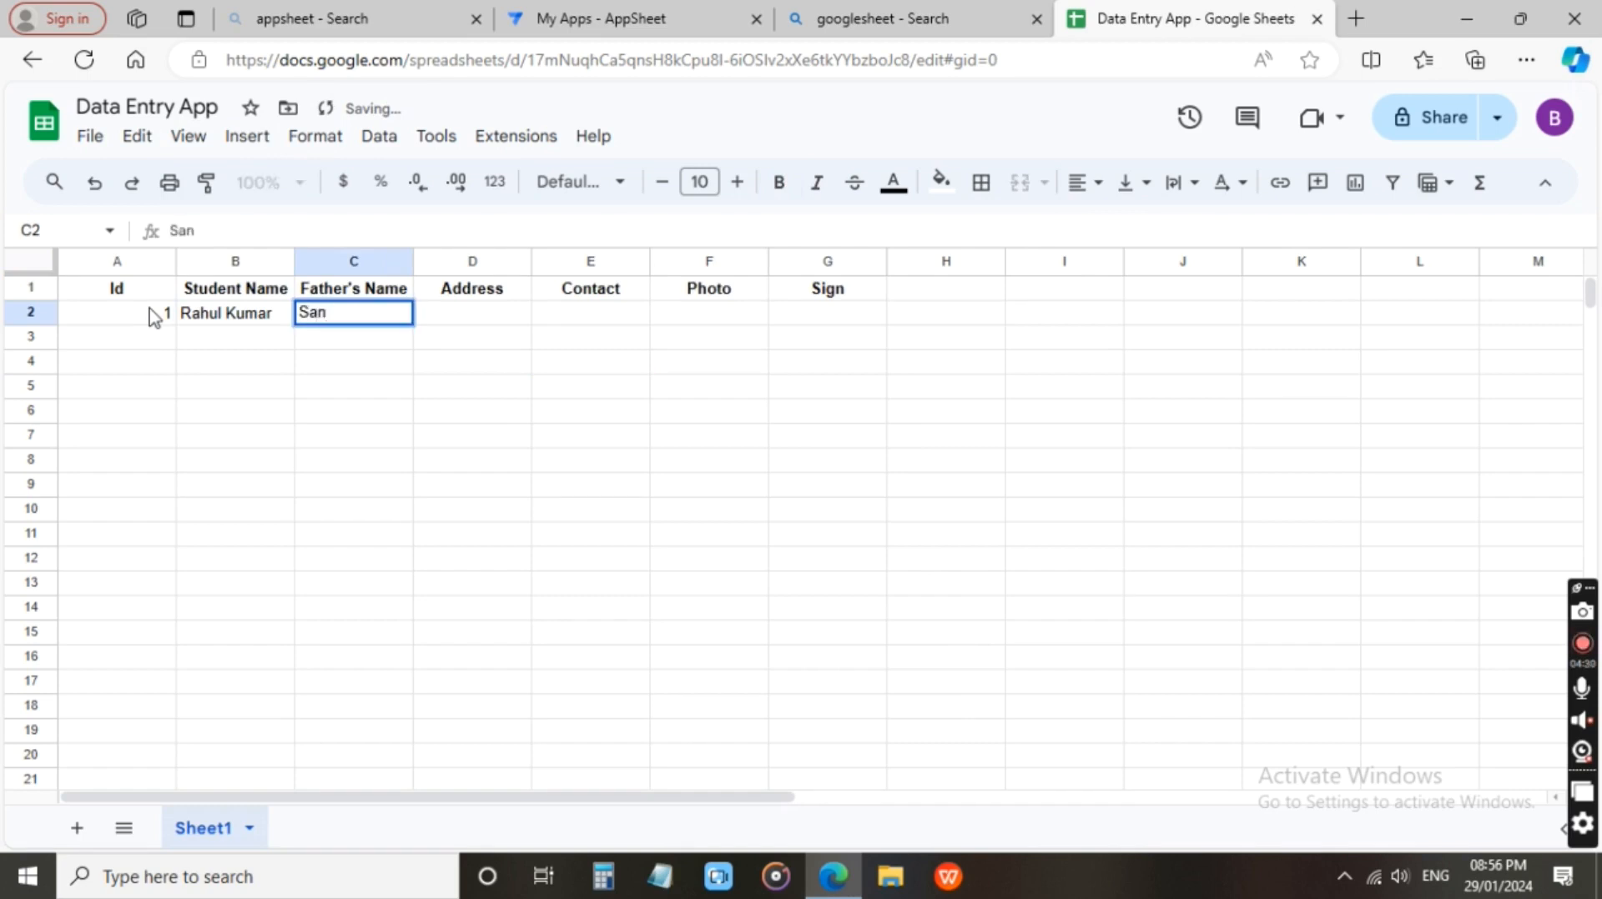
{"action": "key", "text": "Tab"}
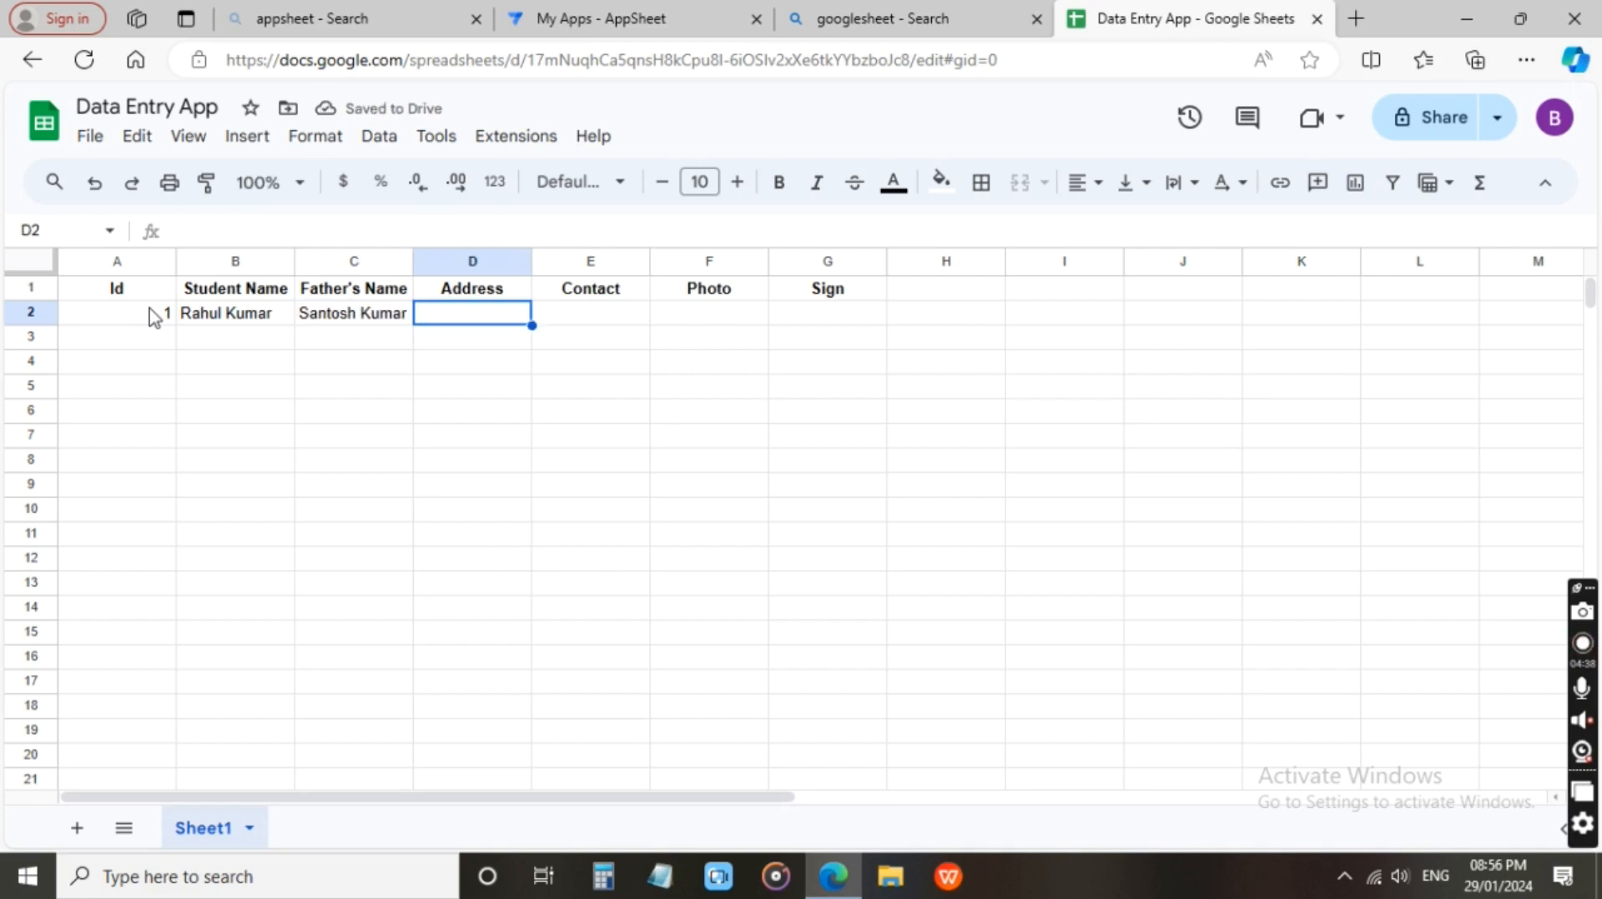
Enter the student's address in cell D2 and the contact number in cell E2.
{"action": "key", "text": "Tab"}
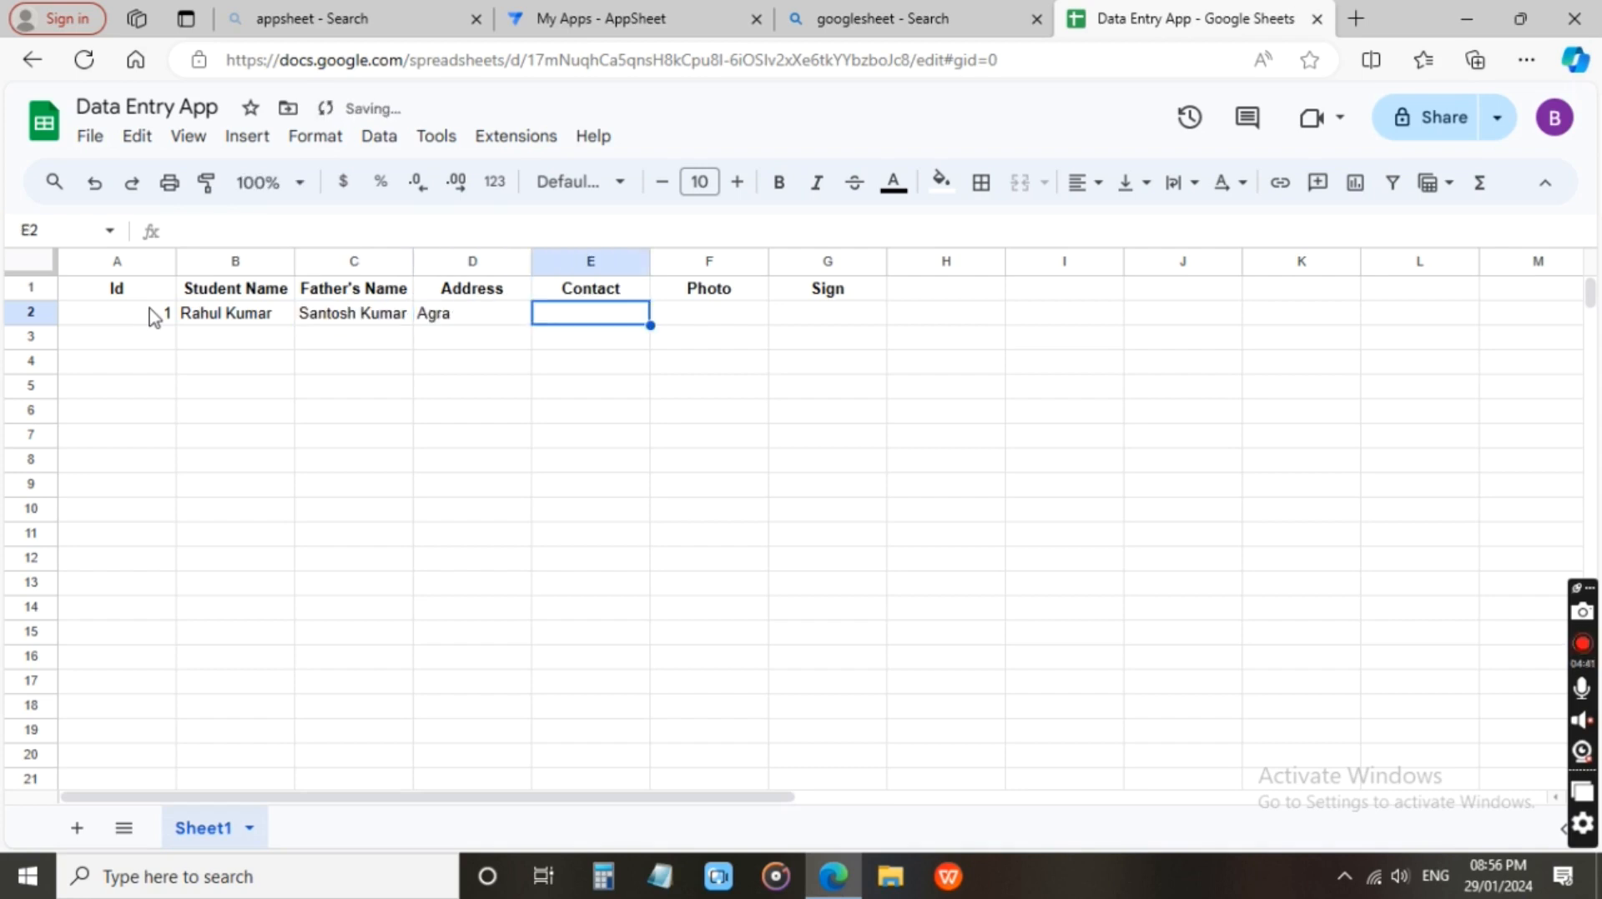
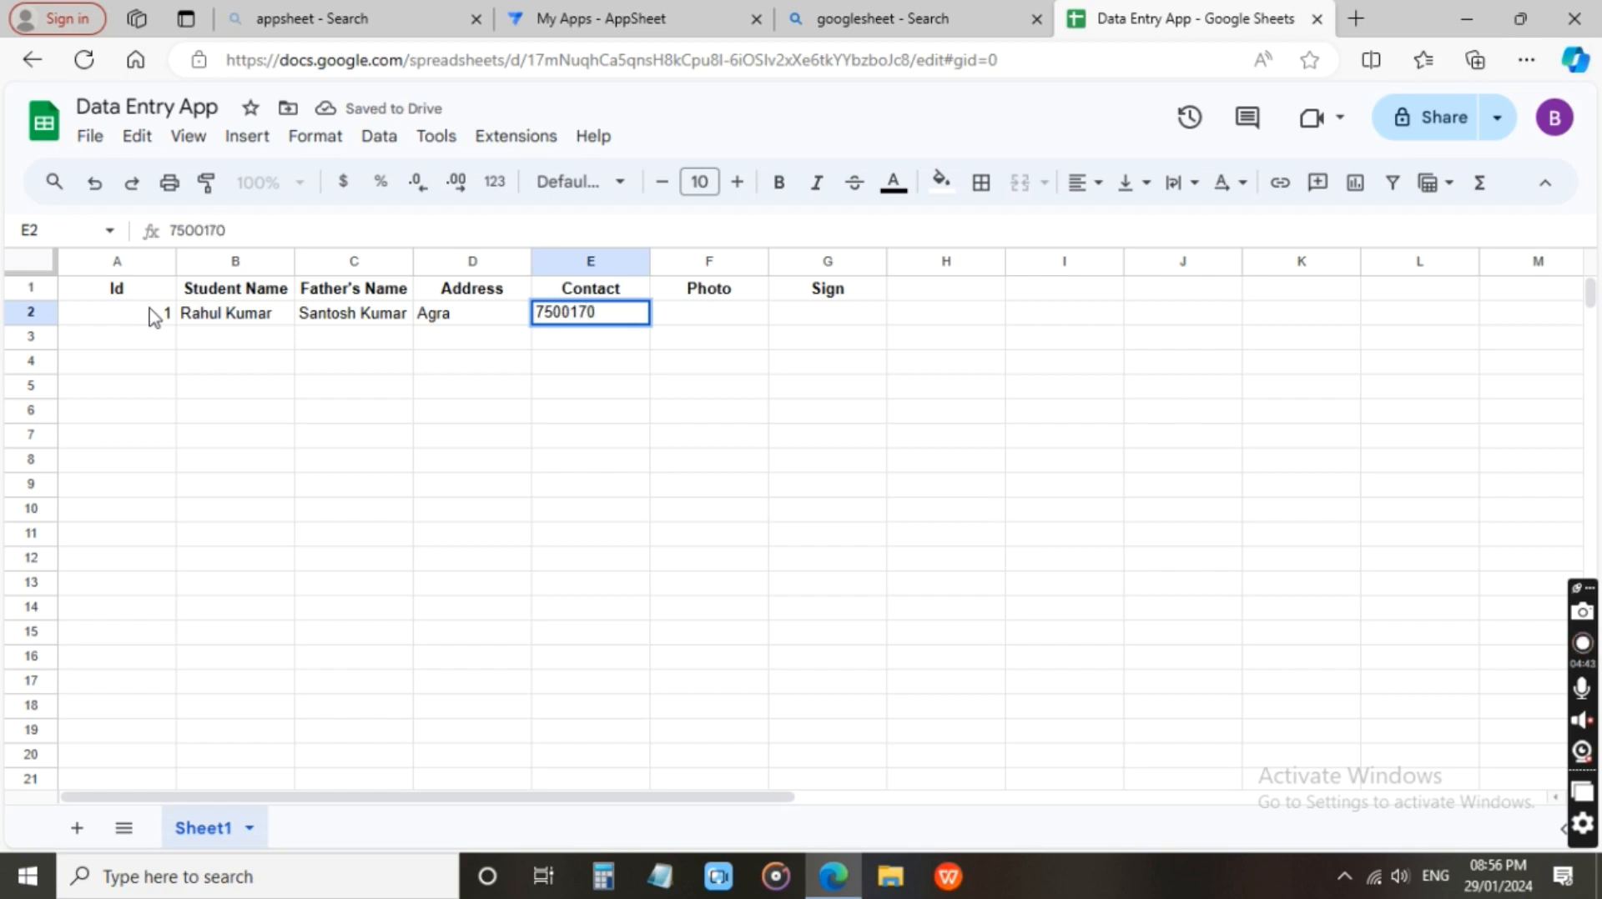
{"action": "key", "text": "Tab"}
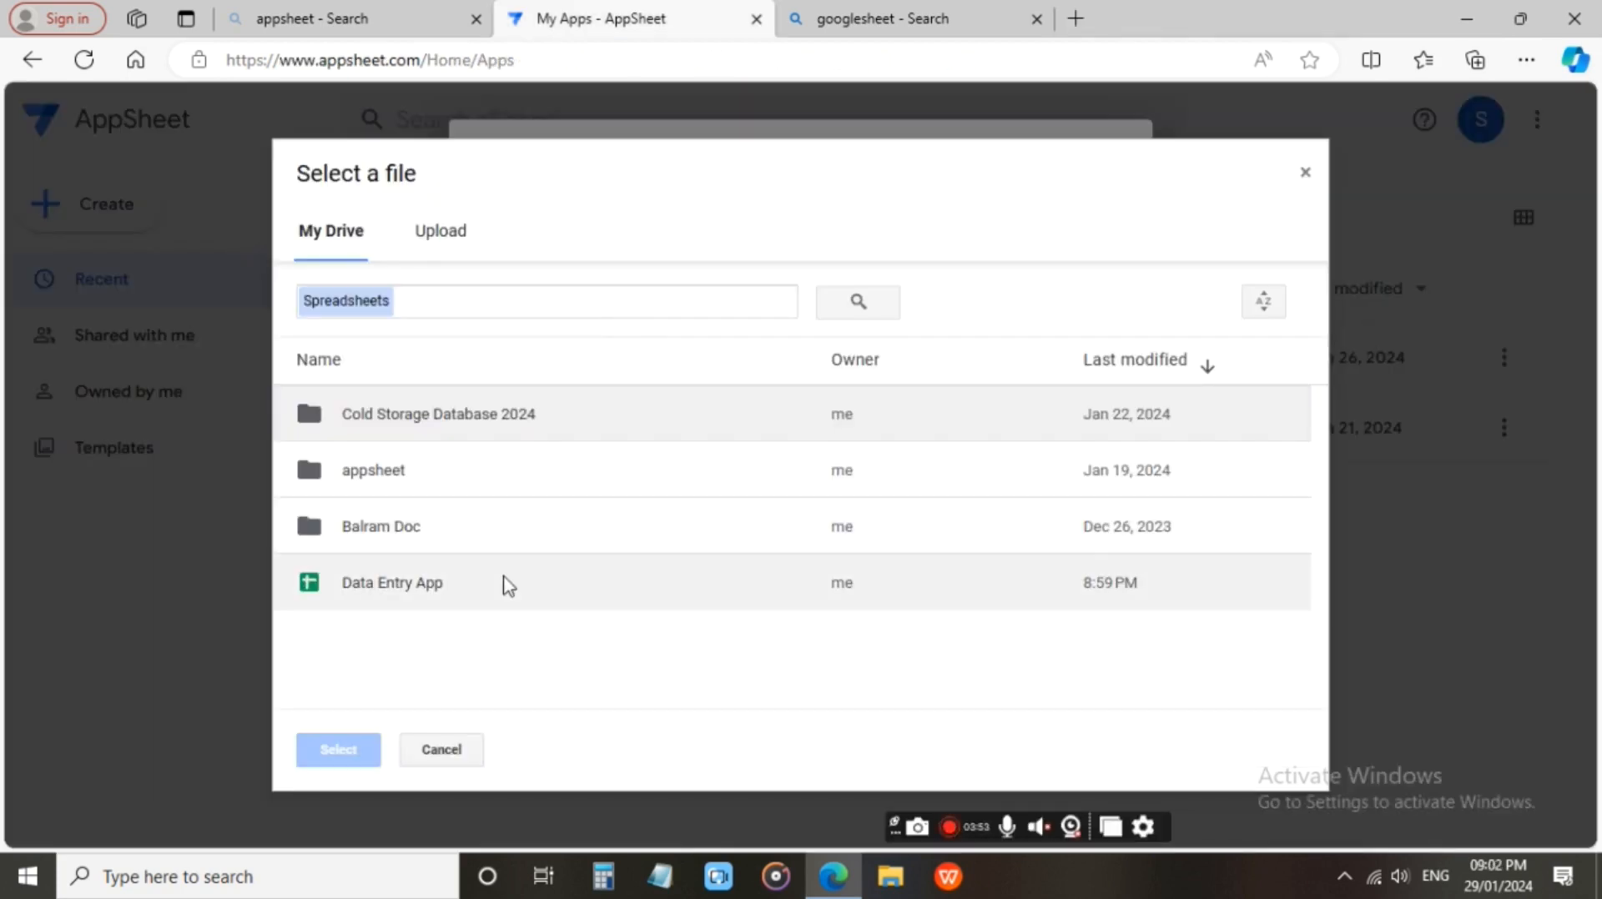
Choose the Data Entry App spreadsheet from My Drive as the new AppSheet app's data source.
{"action": "left_click", "coordinate": [417, 598]}
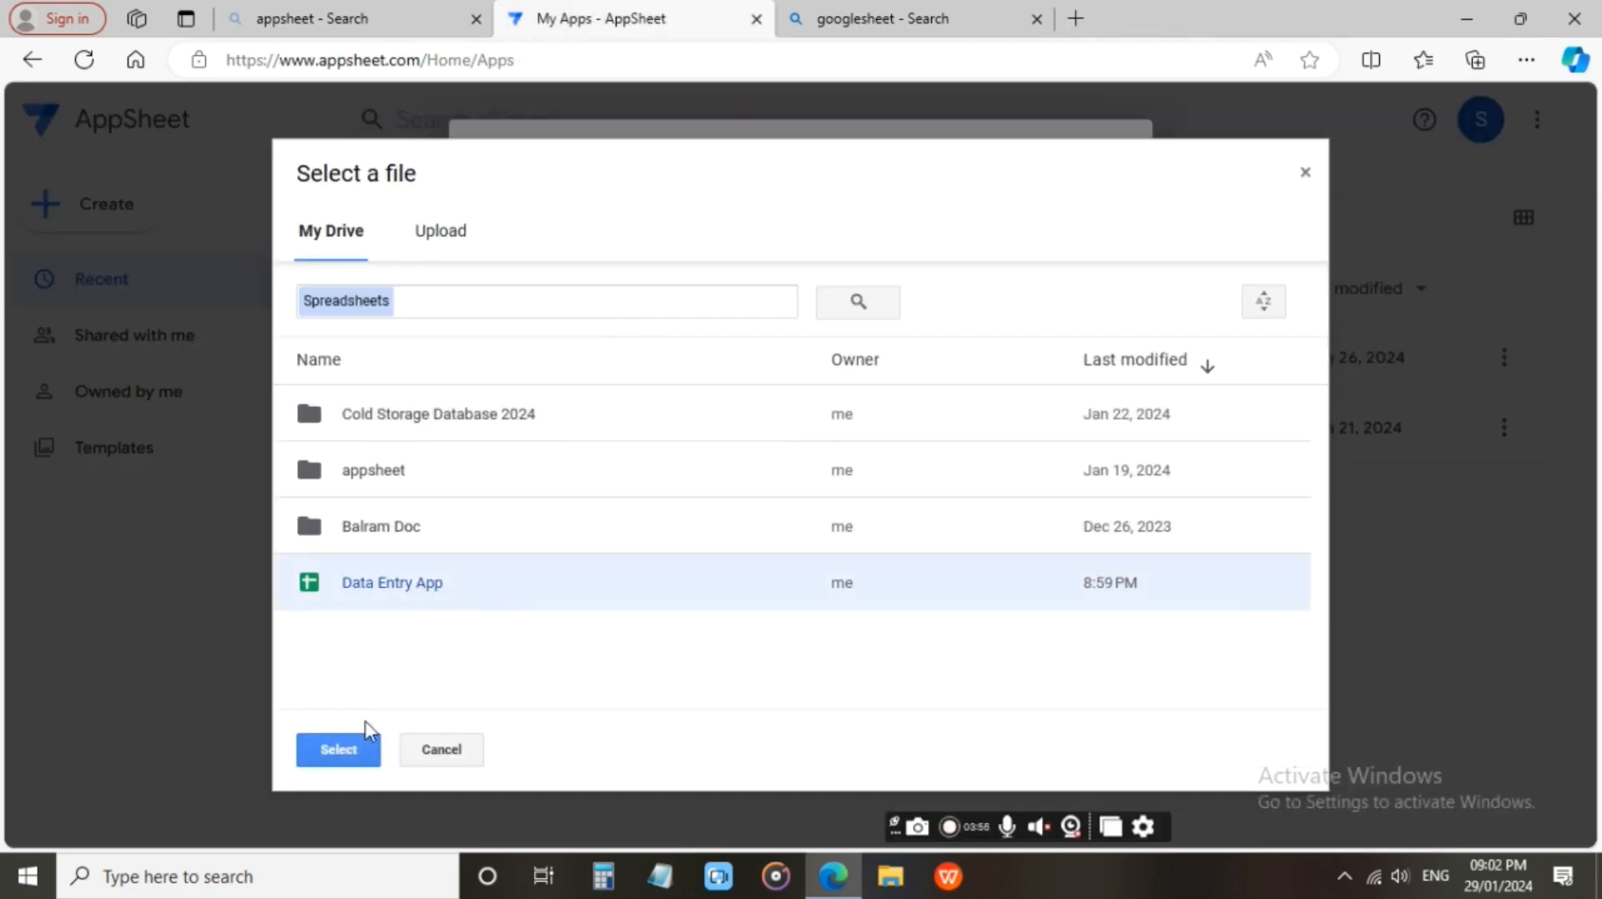
{"action": "left_click", "coordinate": [349, 755]}
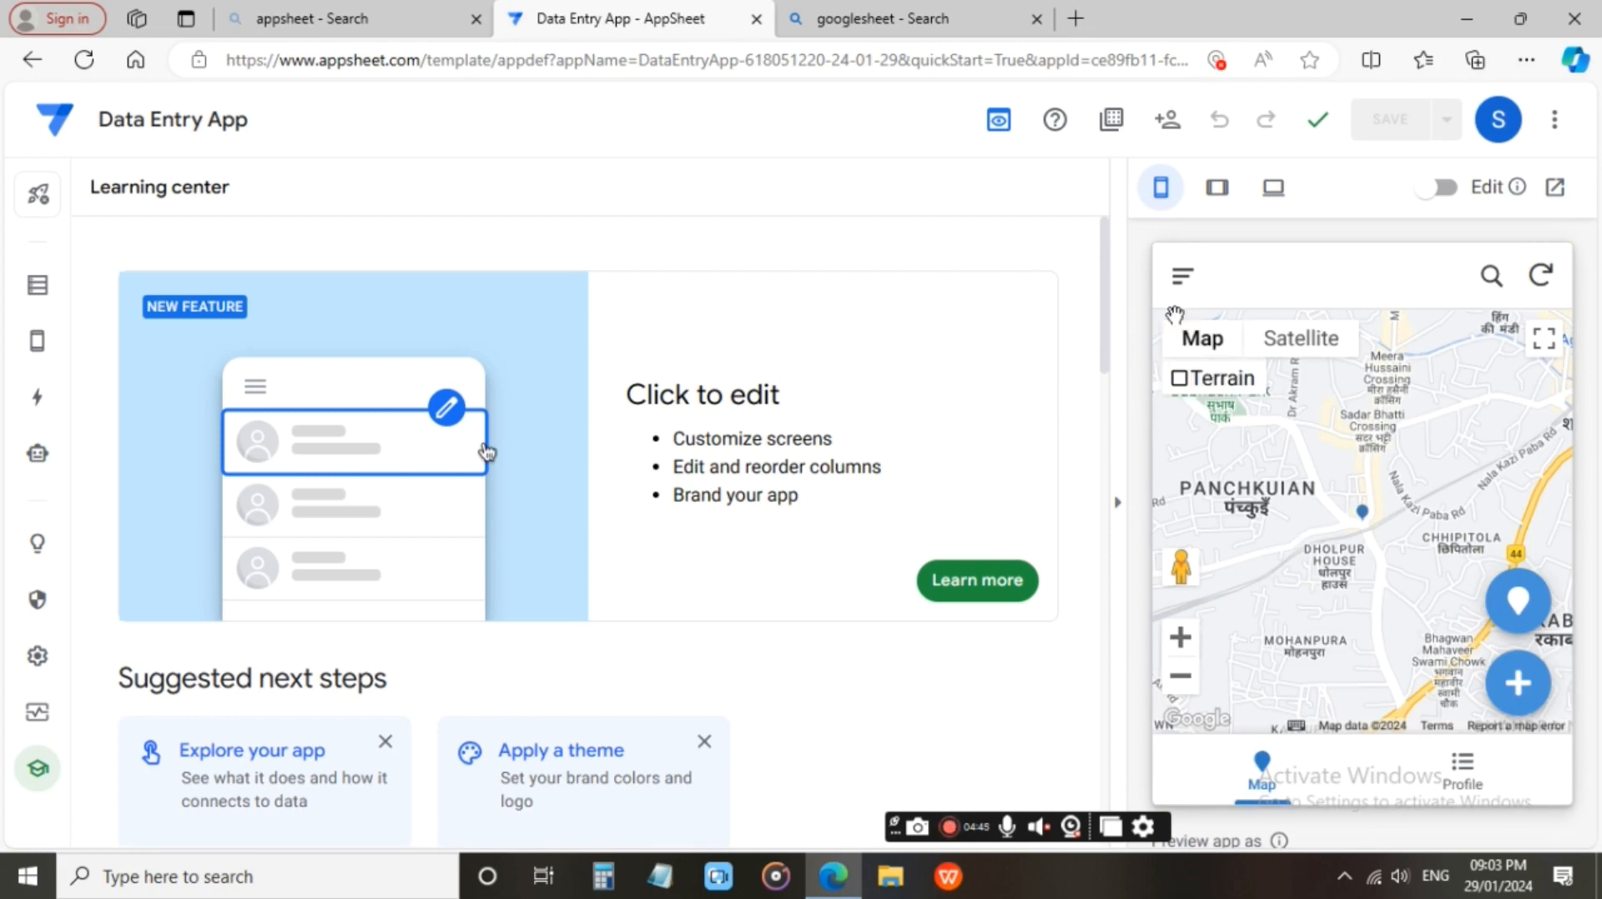
Preview the app in the tablet and desktop layouts.
{"action": "left_click", "coordinate": [1219, 205]}
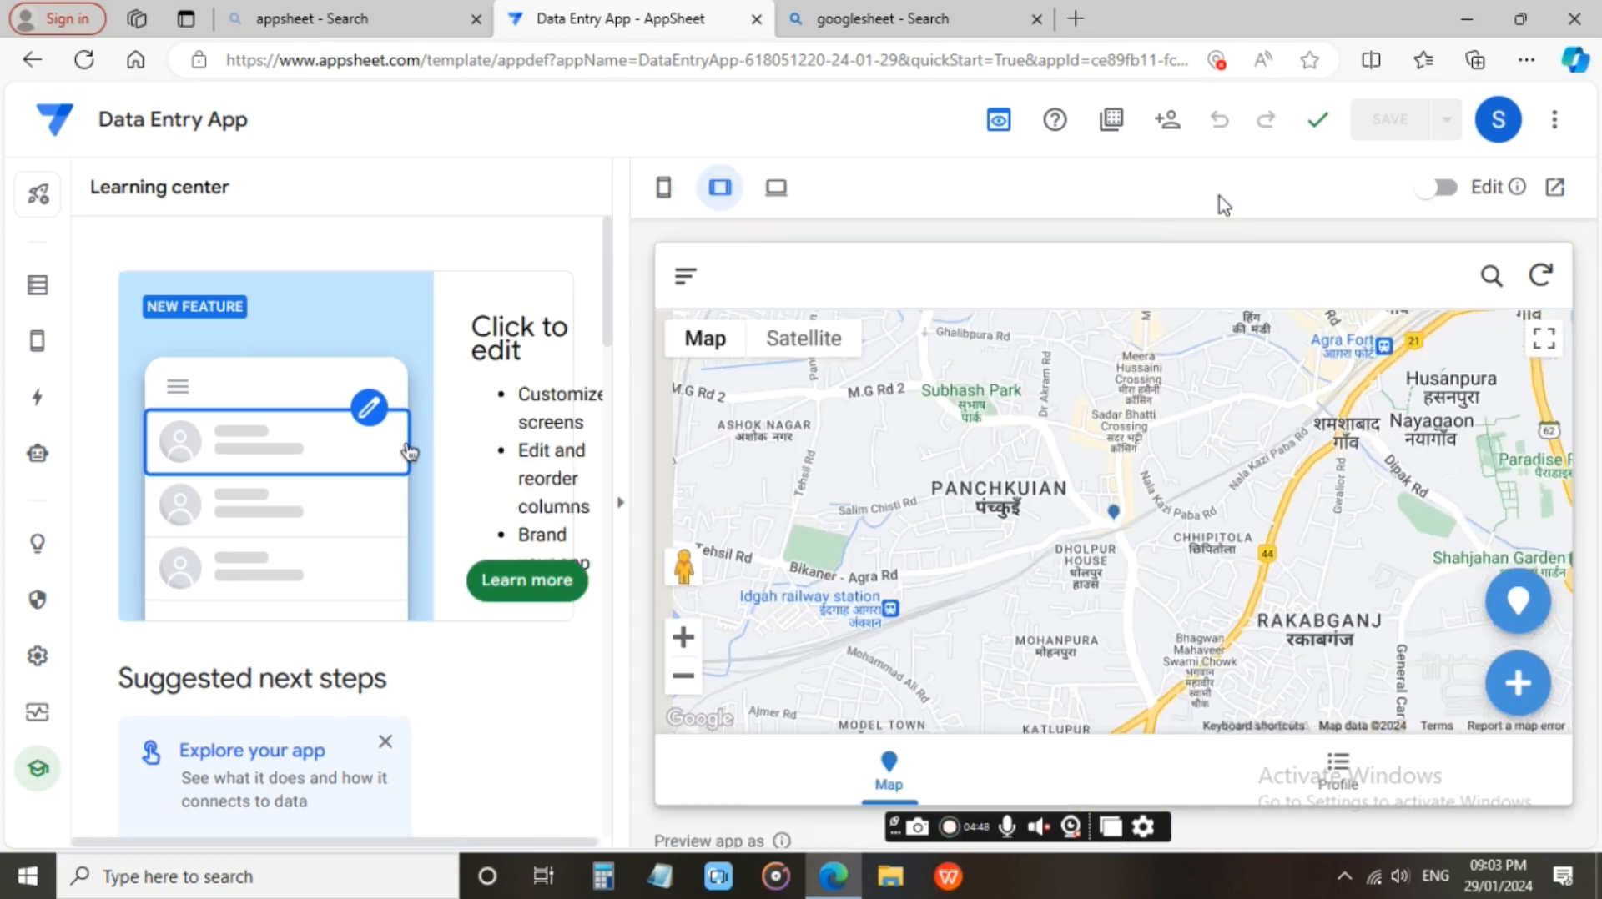
{"action": "left_click", "coordinate": [776, 188]}
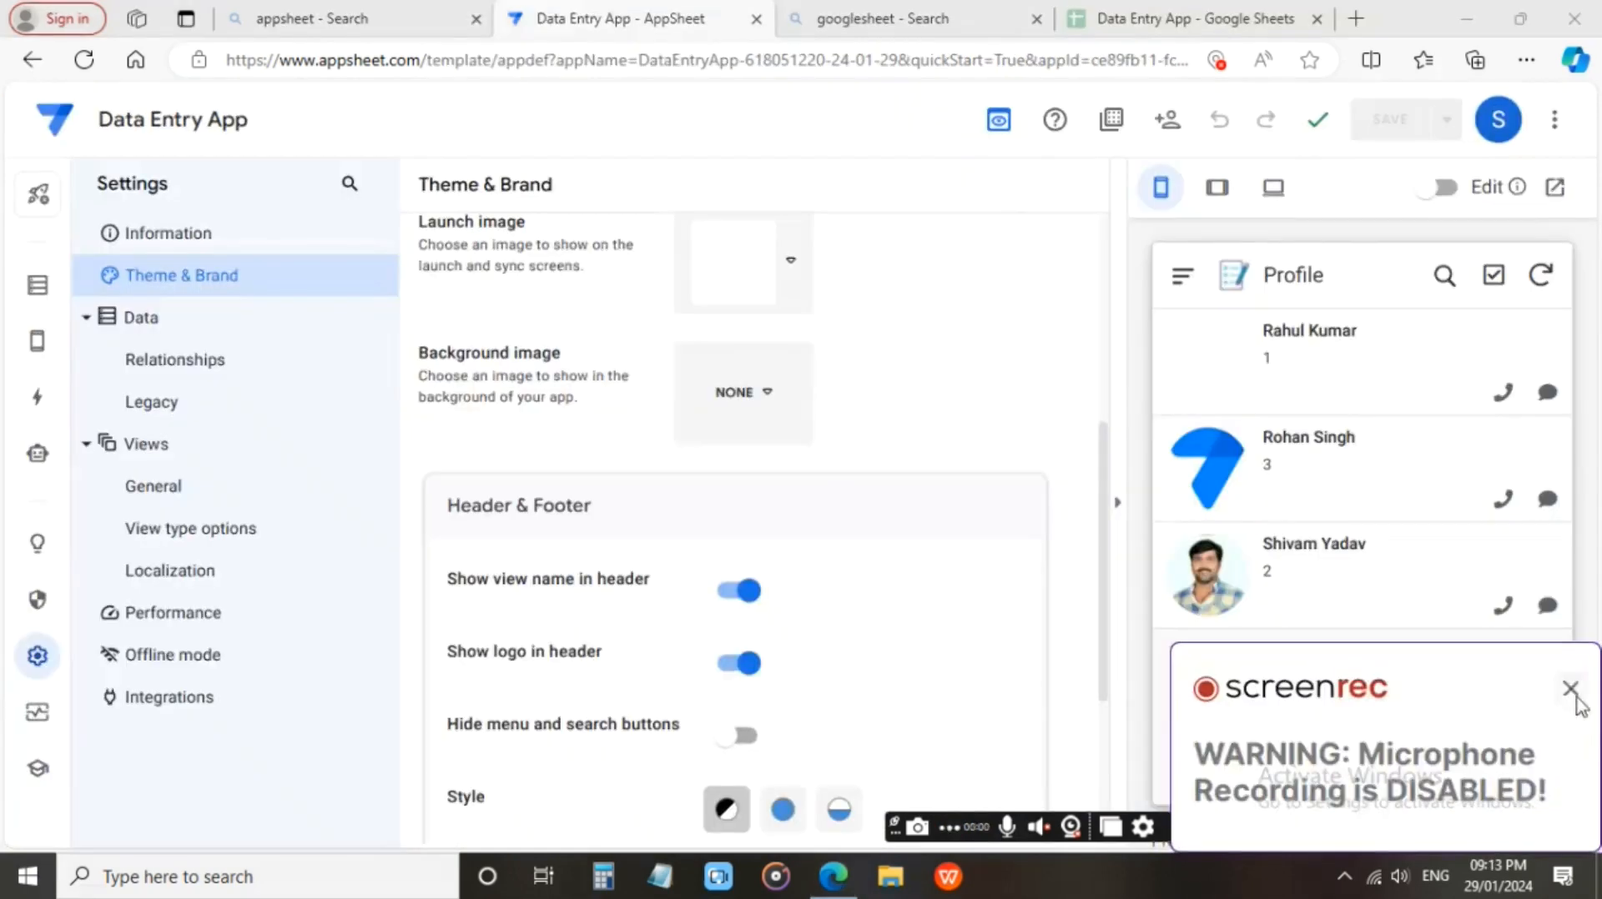
{"action": "left_click", "coordinate": [1567, 689]}
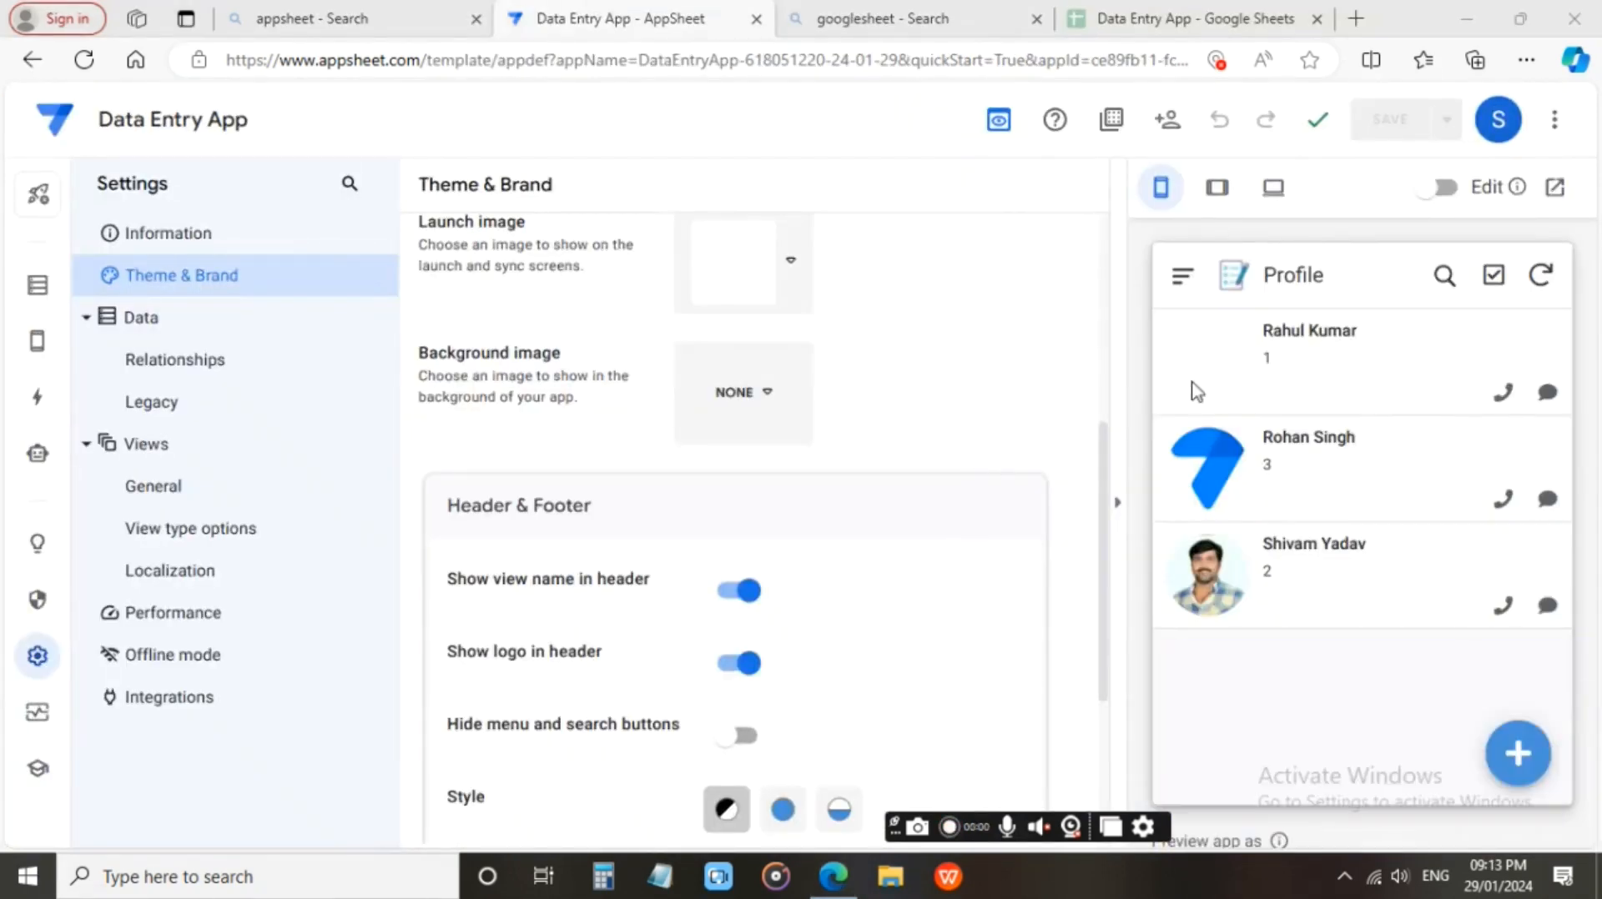
Open the profile record with Id 1 for editing and start choosing an image for its Photo field.
{"action": "left_click", "coordinate": [1184, 278]}
{"action": "left_click", "coordinate": [1210, 390]}
{"action": "left_click", "coordinate": [1217, 367]}
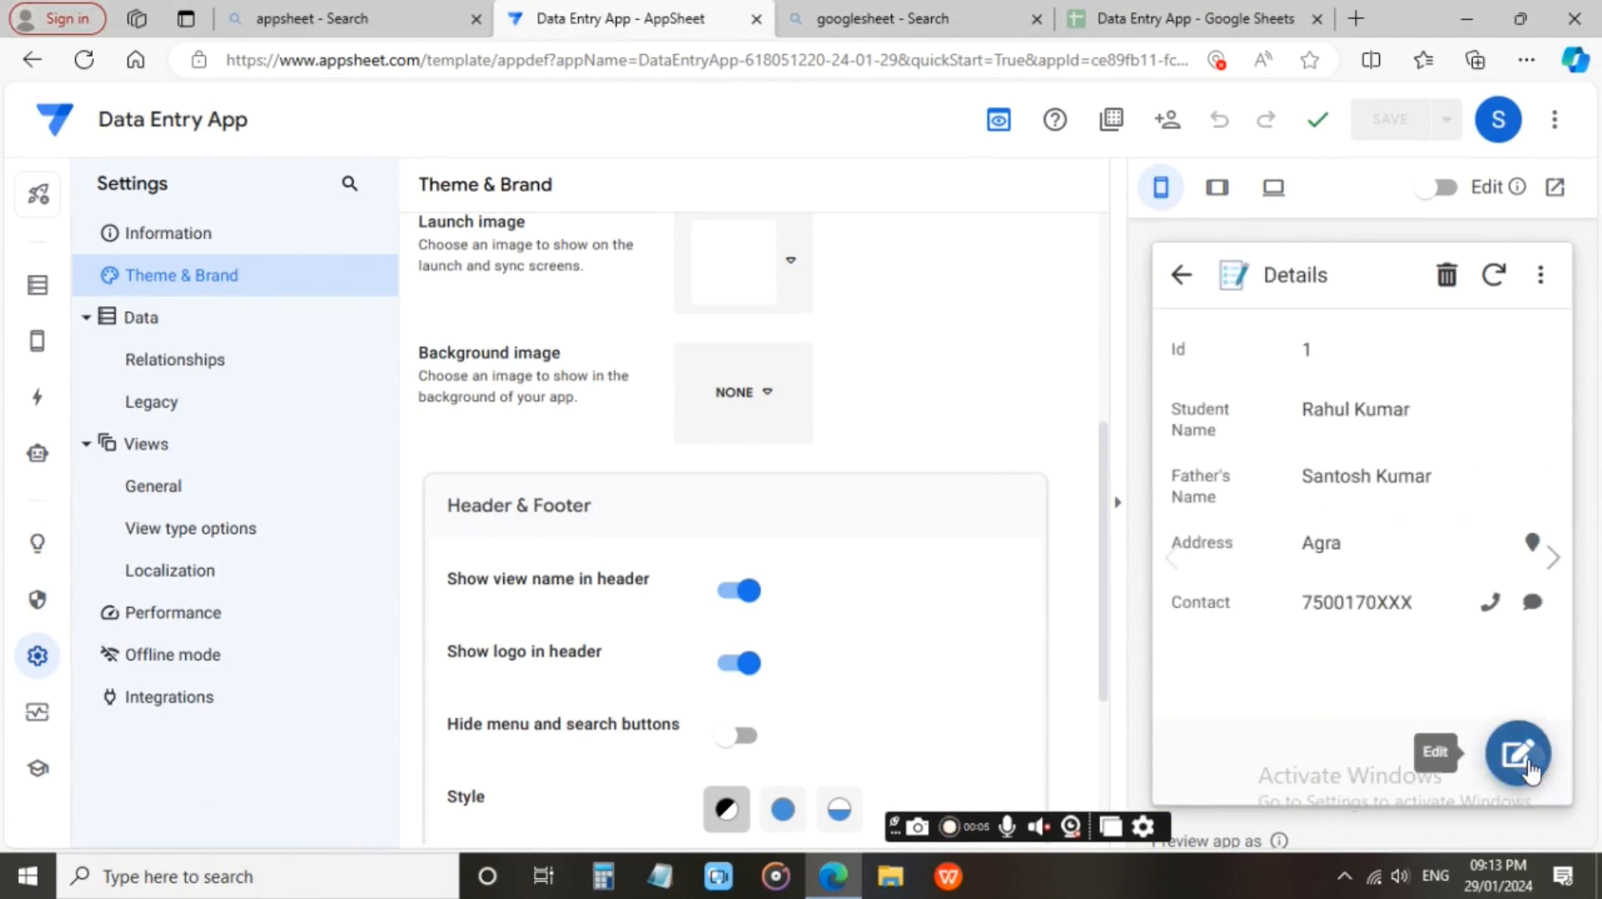
{"action": "left_click", "coordinate": [1506, 751]}
{"action": "scroll", "coordinate": [1300, 448], "scroll_direction": "down", "scroll_amount": 4}
{"action": "left_click", "coordinate": [1385, 470]}
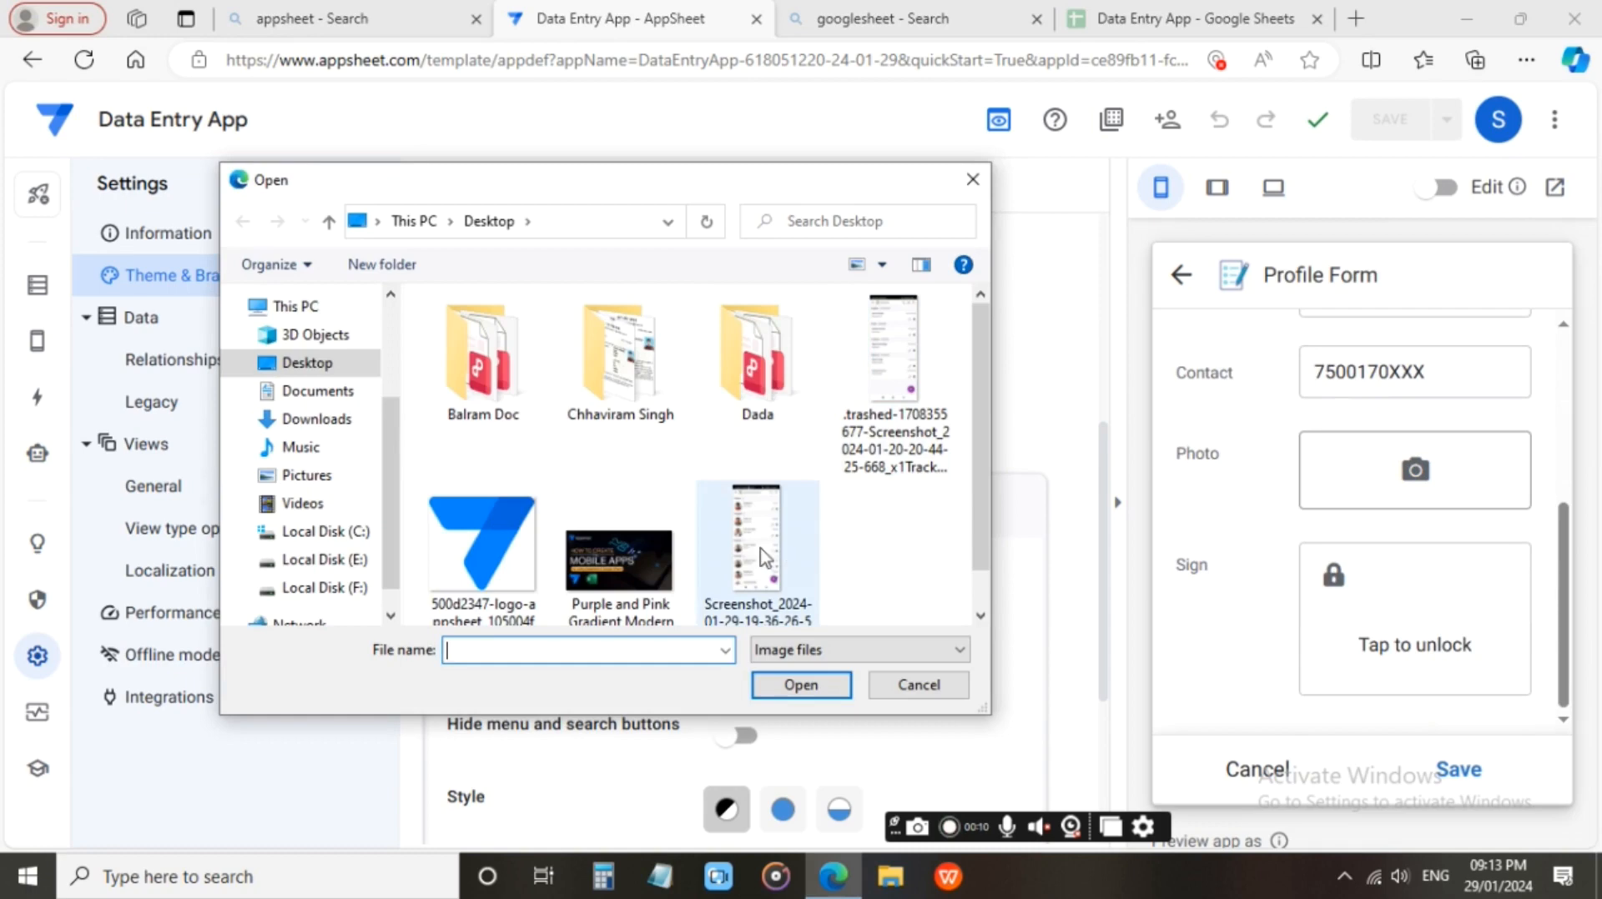
Look through the Desktop and Downloads folders for a suitable profile photo.
{"action": "scroll", "coordinate": [751, 467], "scroll_direction": "down", "scroll_amount": 1}
{"action": "scroll", "coordinate": [801, 469], "scroll_direction": "up", "scroll_amount": 1}
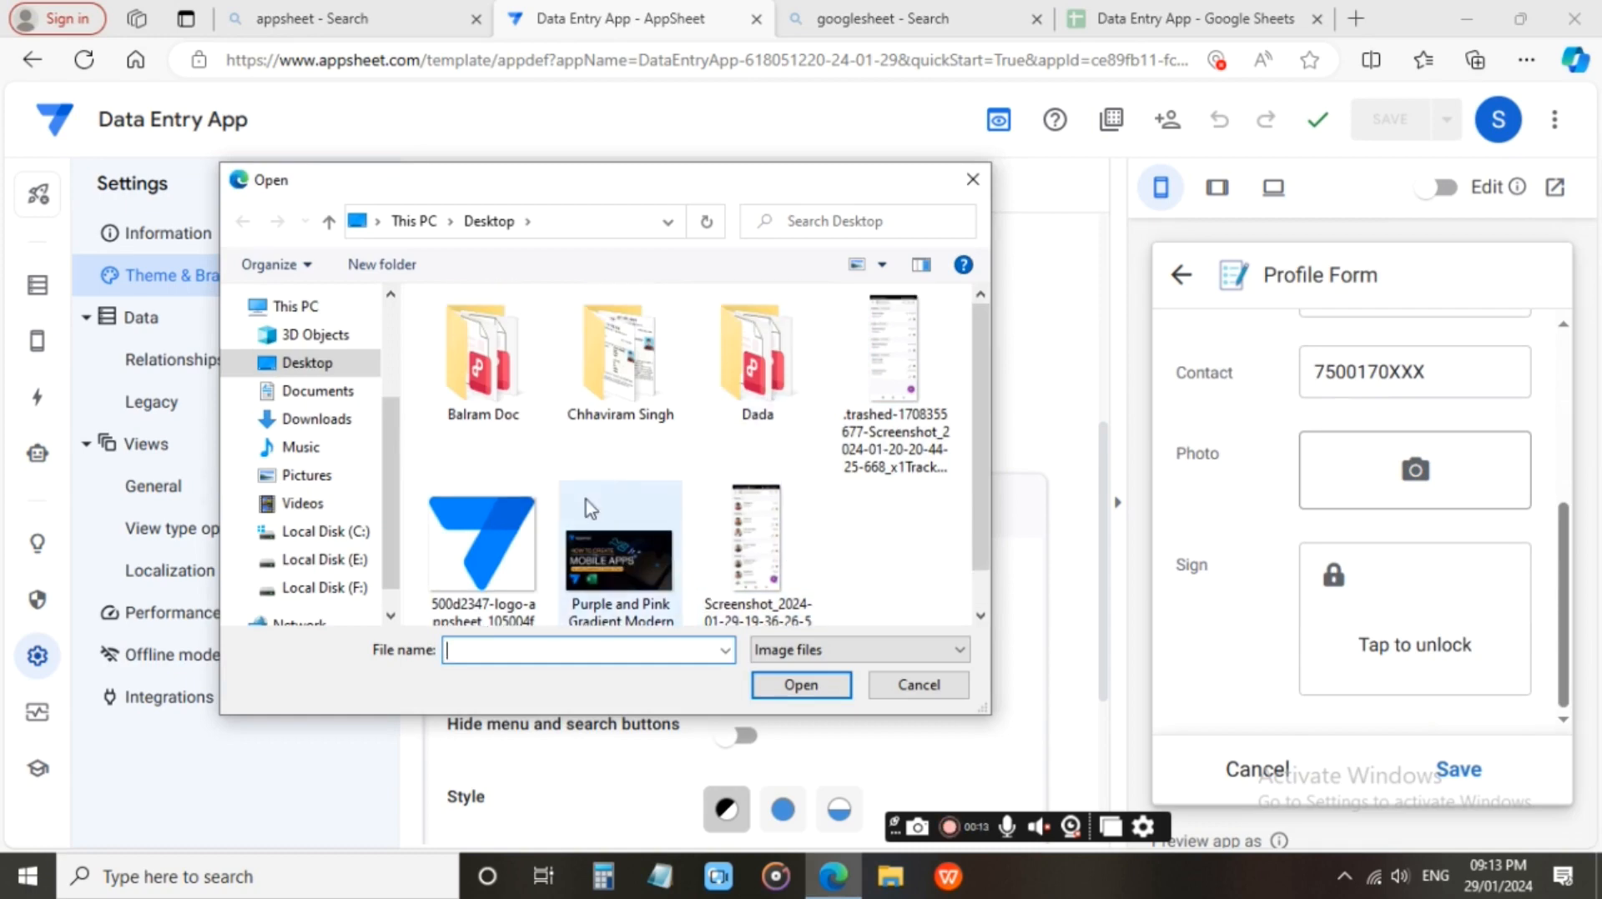
{"action": "left_click", "coordinate": [302, 421]}
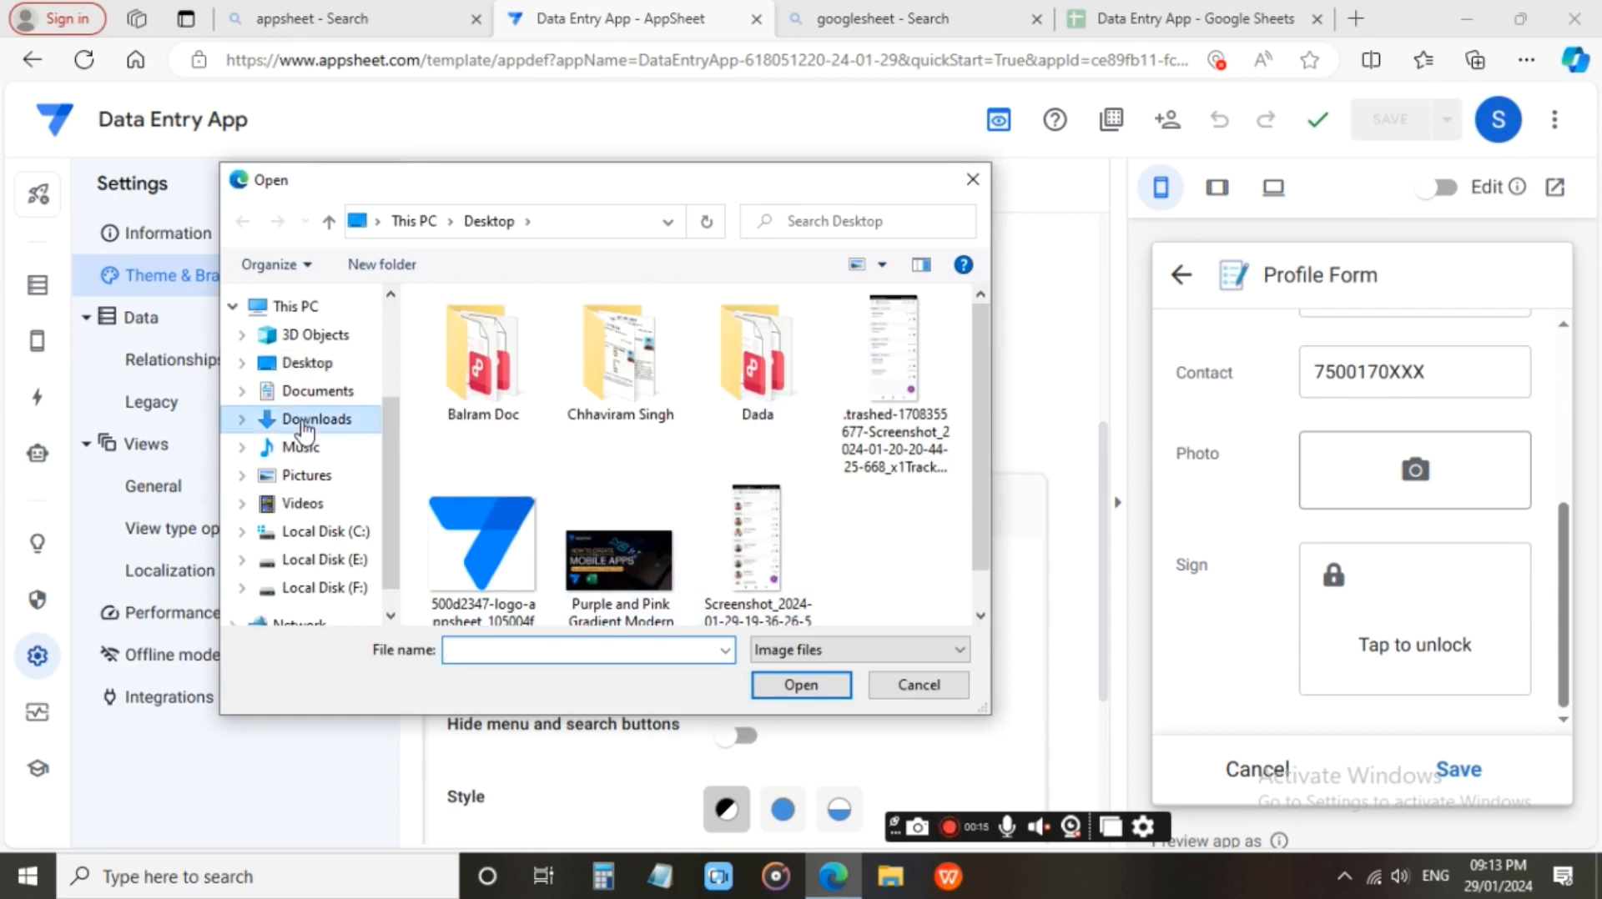
{"action": "left_click", "coordinate": [501, 401]}
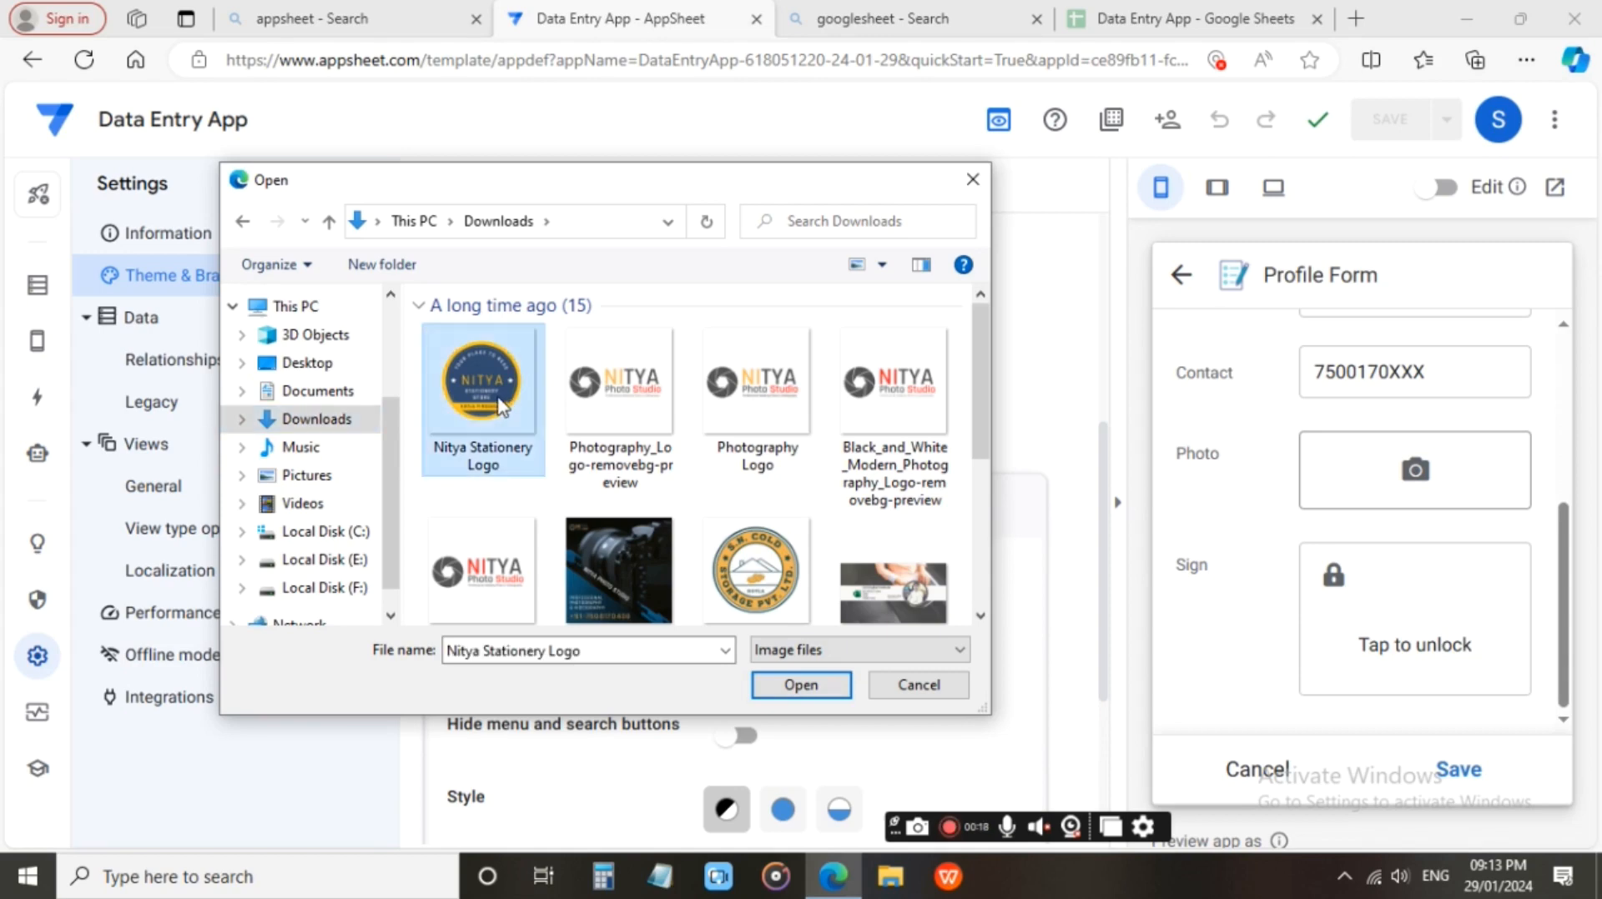
{"action": "scroll", "coordinate": [775, 479], "scroll_direction": "down", "scroll_amount": 5}
{"action": "scroll", "coordinate": [776, 479], "scroll_direction": "up", "scroll_amount": 5}
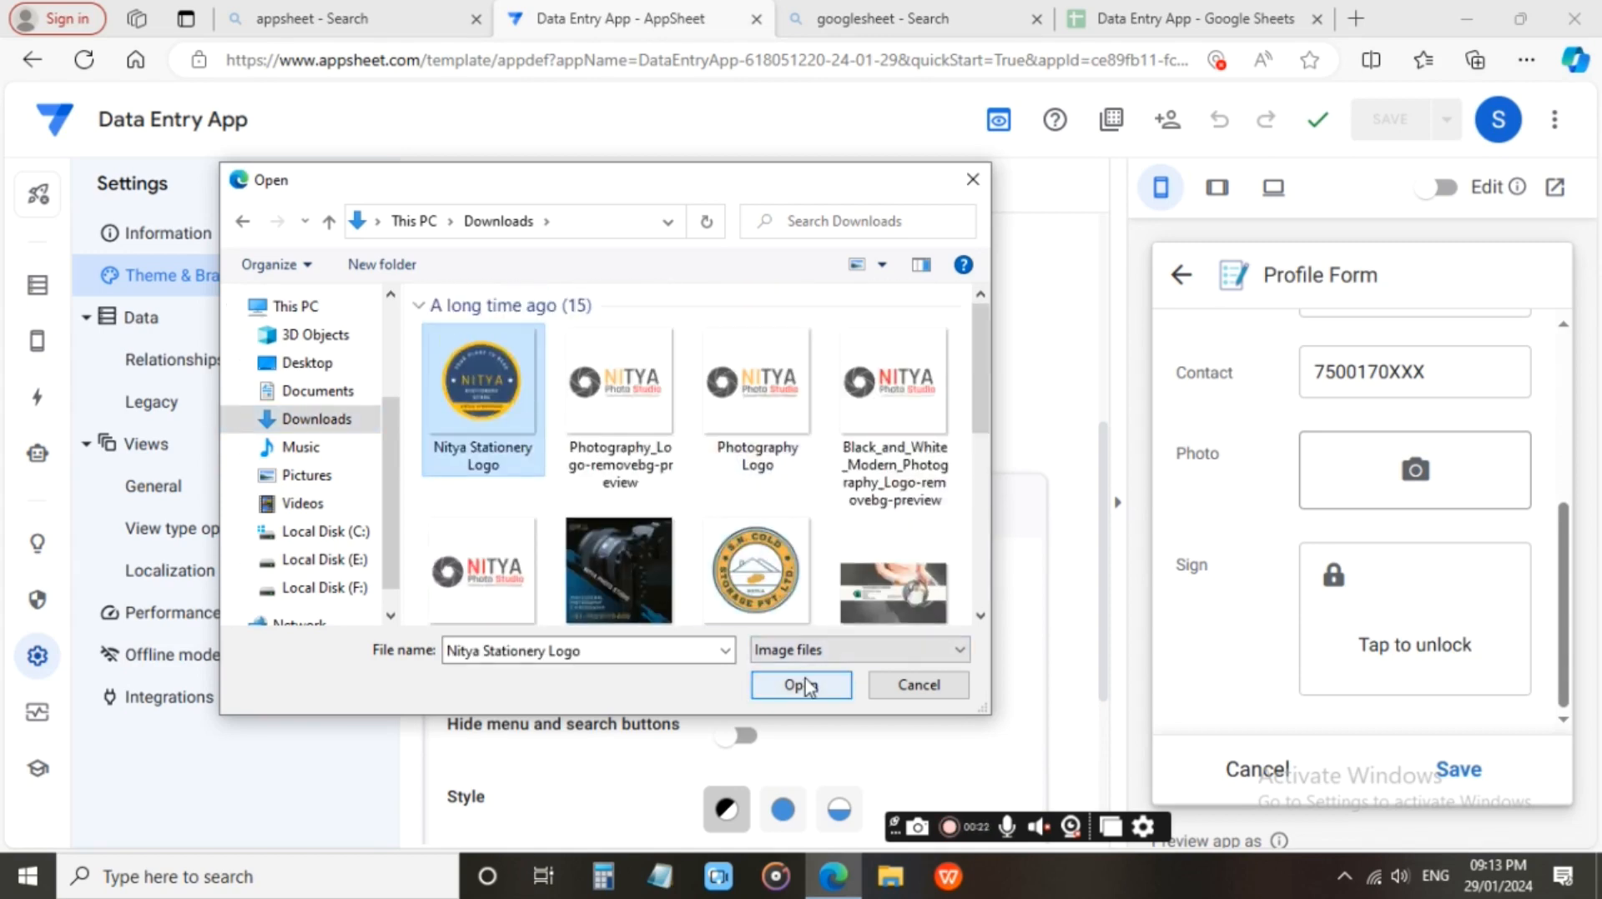
{"action": "scroll", "coordinate": [755, 542], "scroll_direction": "down", "scroll_amount": 5}
{"action": "scroll", "coordinate": [755, 534], "scroll_direction": "up", "scroll_amount": 5}
{"action": "scroll", "coordinate": [654, 536], "scroll_direction": "down", "scroll_amount": 5}
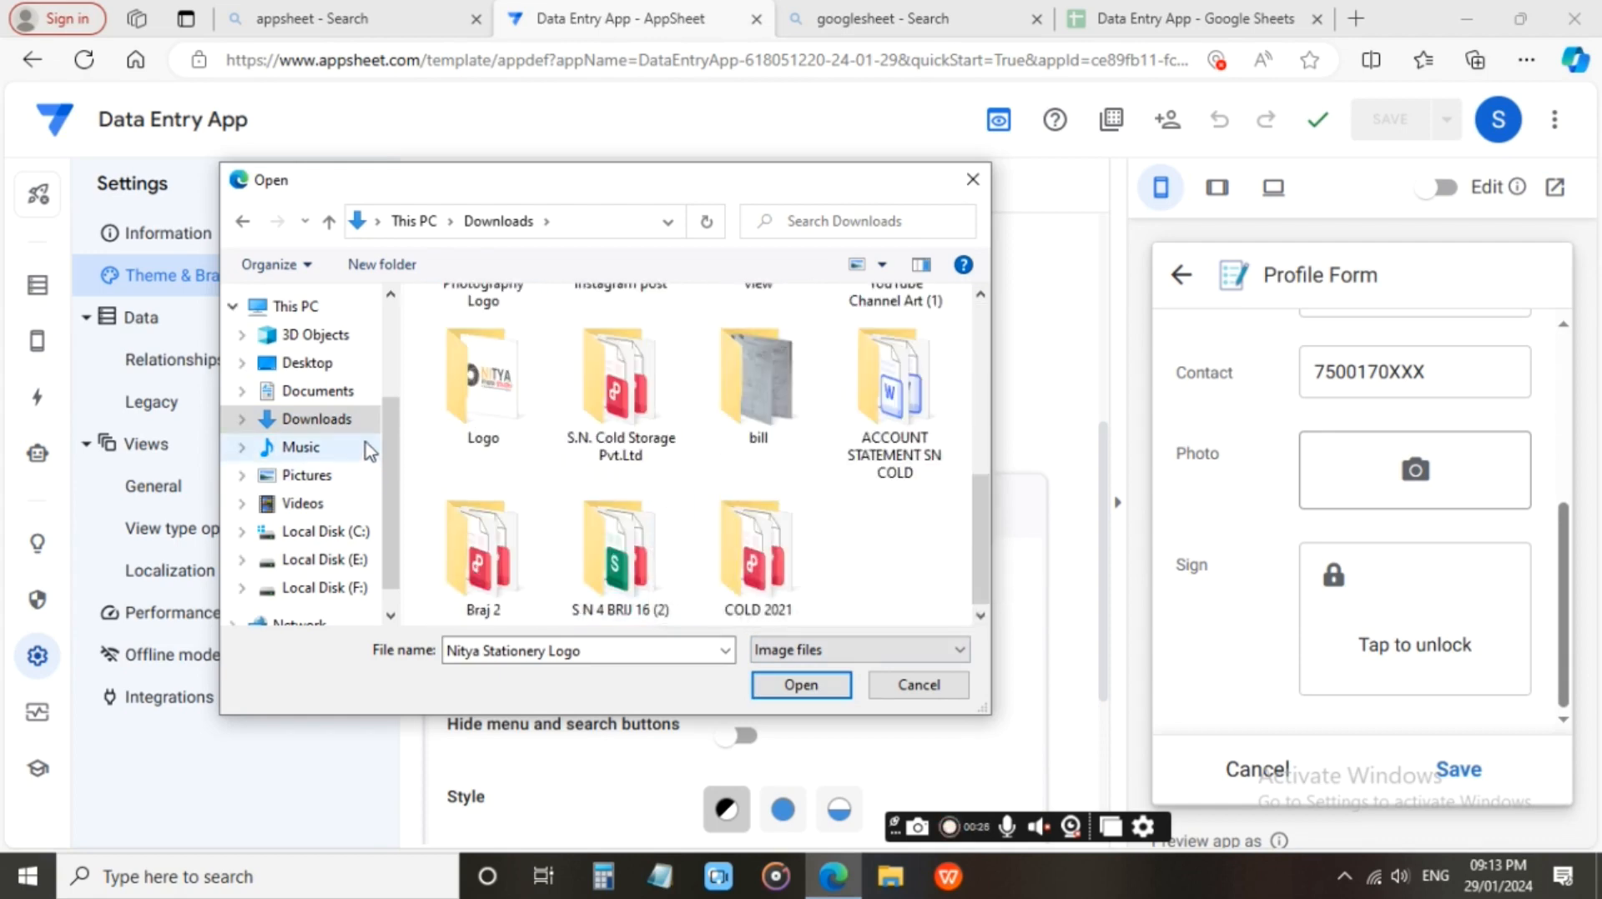
Attach a portrait image from Local Disk (E:) as the record's photo, save the record and return to the Profile list.
{"action": "left_click", "coordinate": [339, 475]}
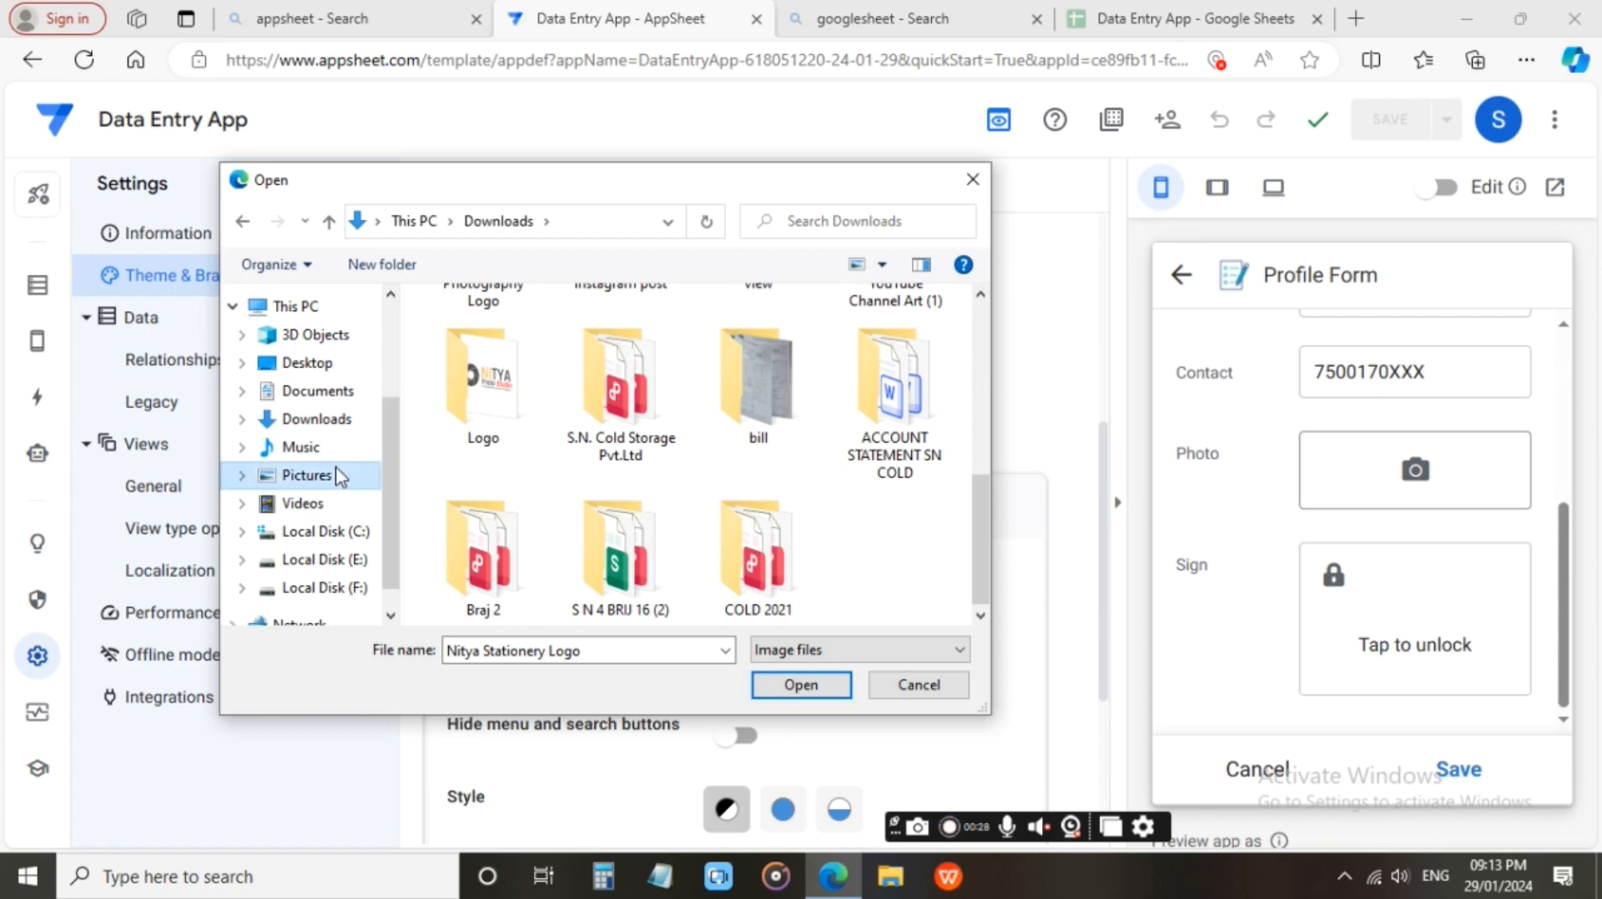
{"action": "left_click", "coordinate": [331, 536]}
{"action": "left_click", "coordinate": [332, 559]}
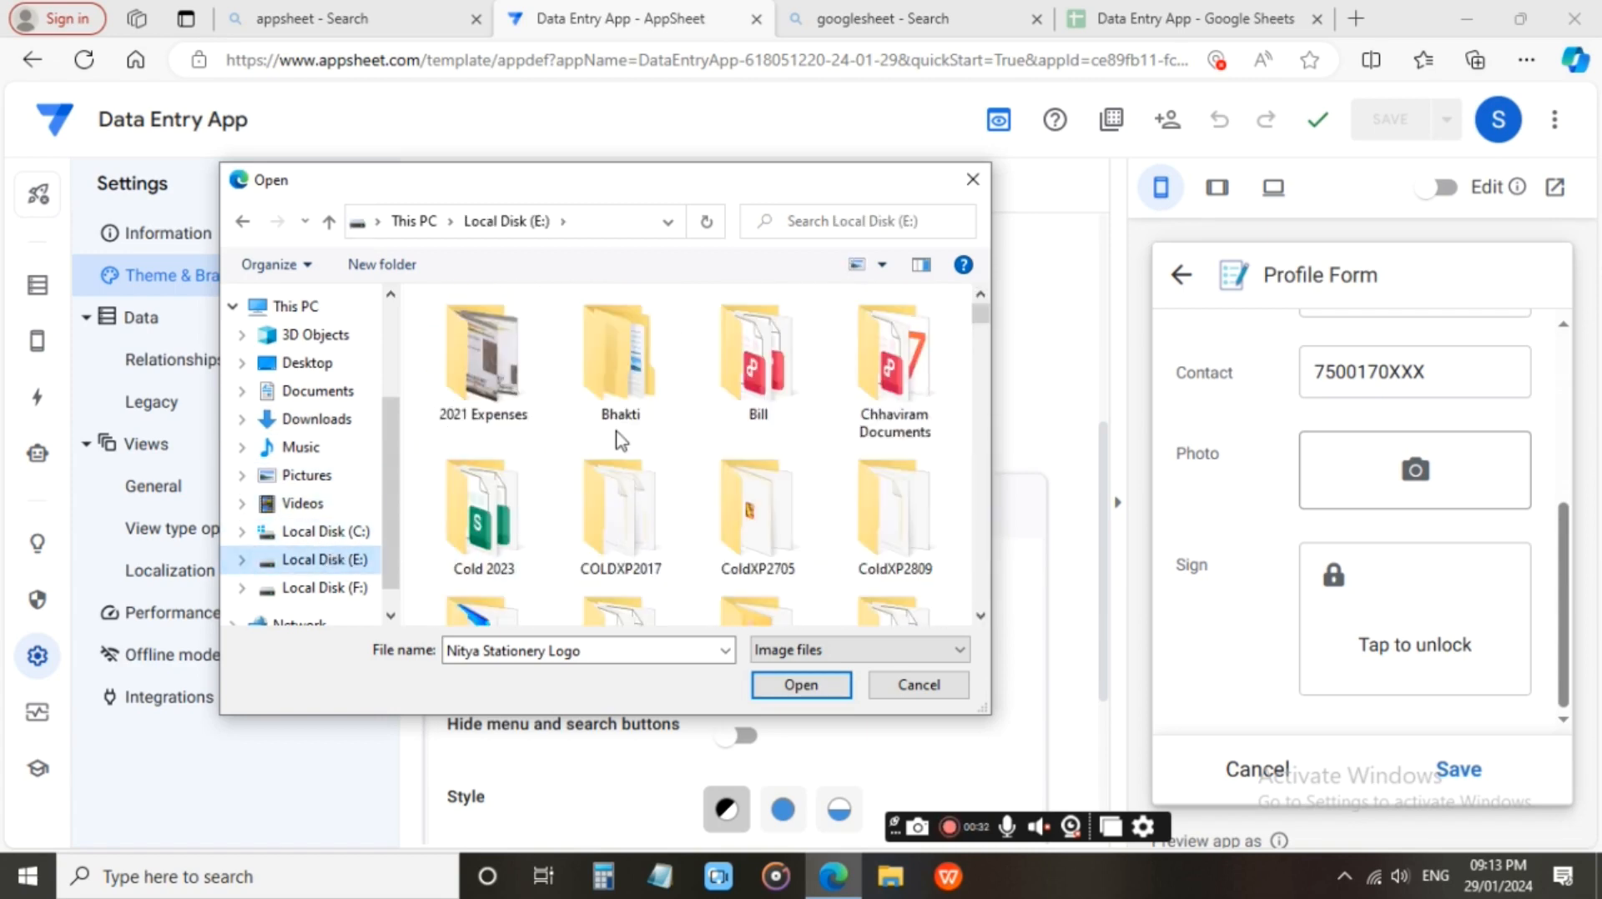
{"action": "scroll", "coordinate": [616, 422], "scroll_direction": "down", "scroll_amount": 5}
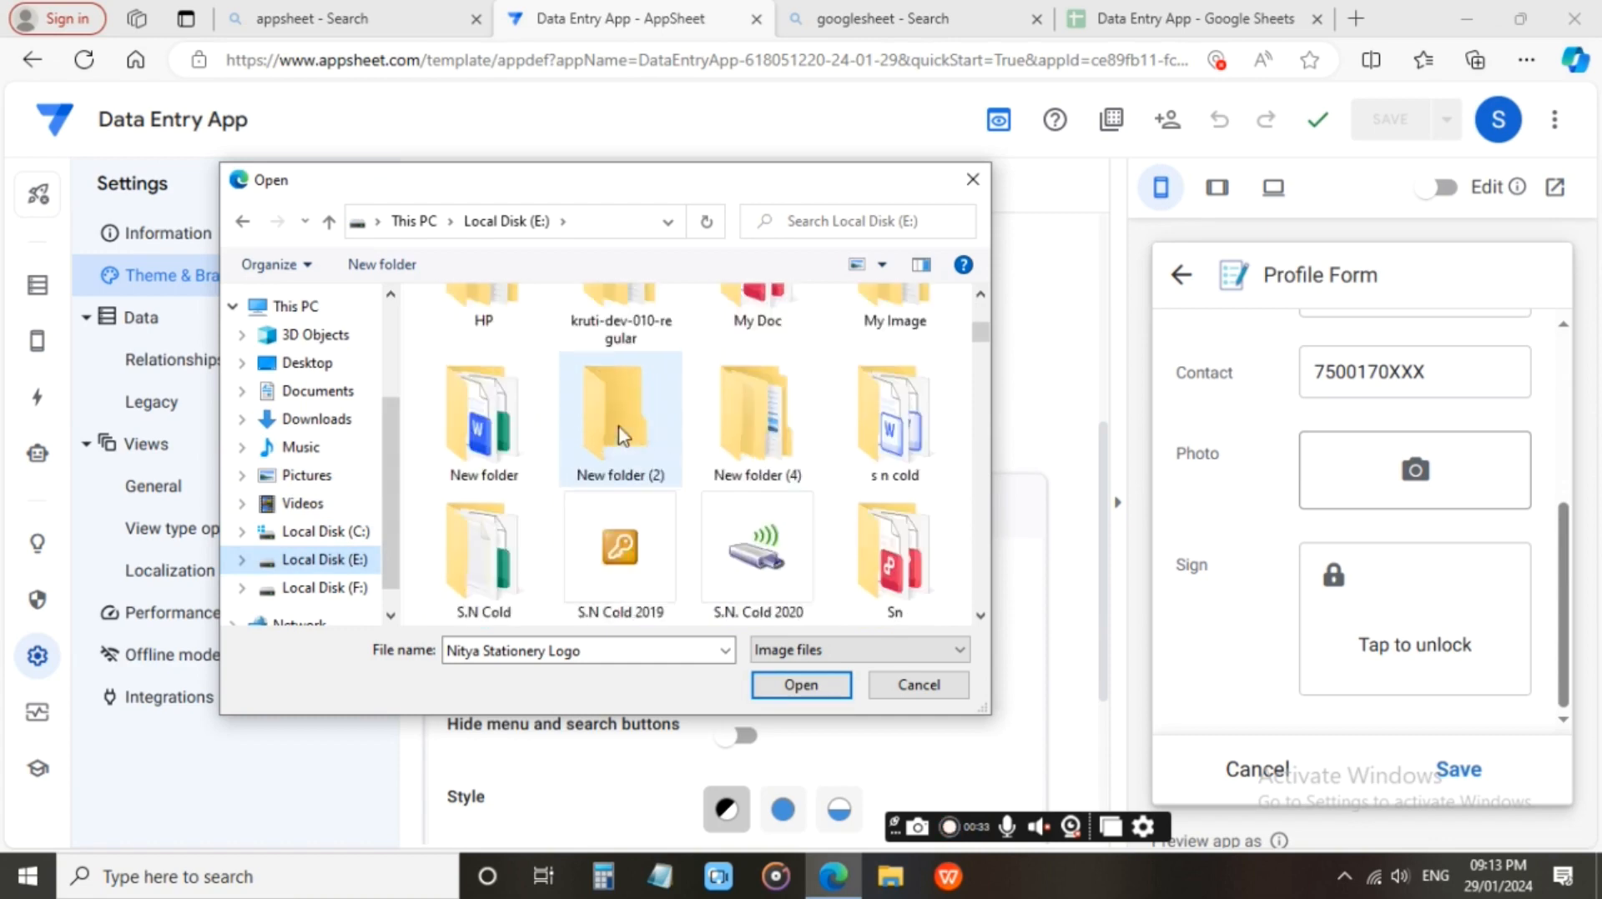
{"action": "scroll", "coordinate": [618, 433], "scroll_direction": "down", "scroll_amount": 3}
{"action": "left_click", "coordinate": [619, 509]}
{"action": "left_click", "coordinate": [839, 687]}
{"action": "left_click", "coordinate": [1456, 776]}
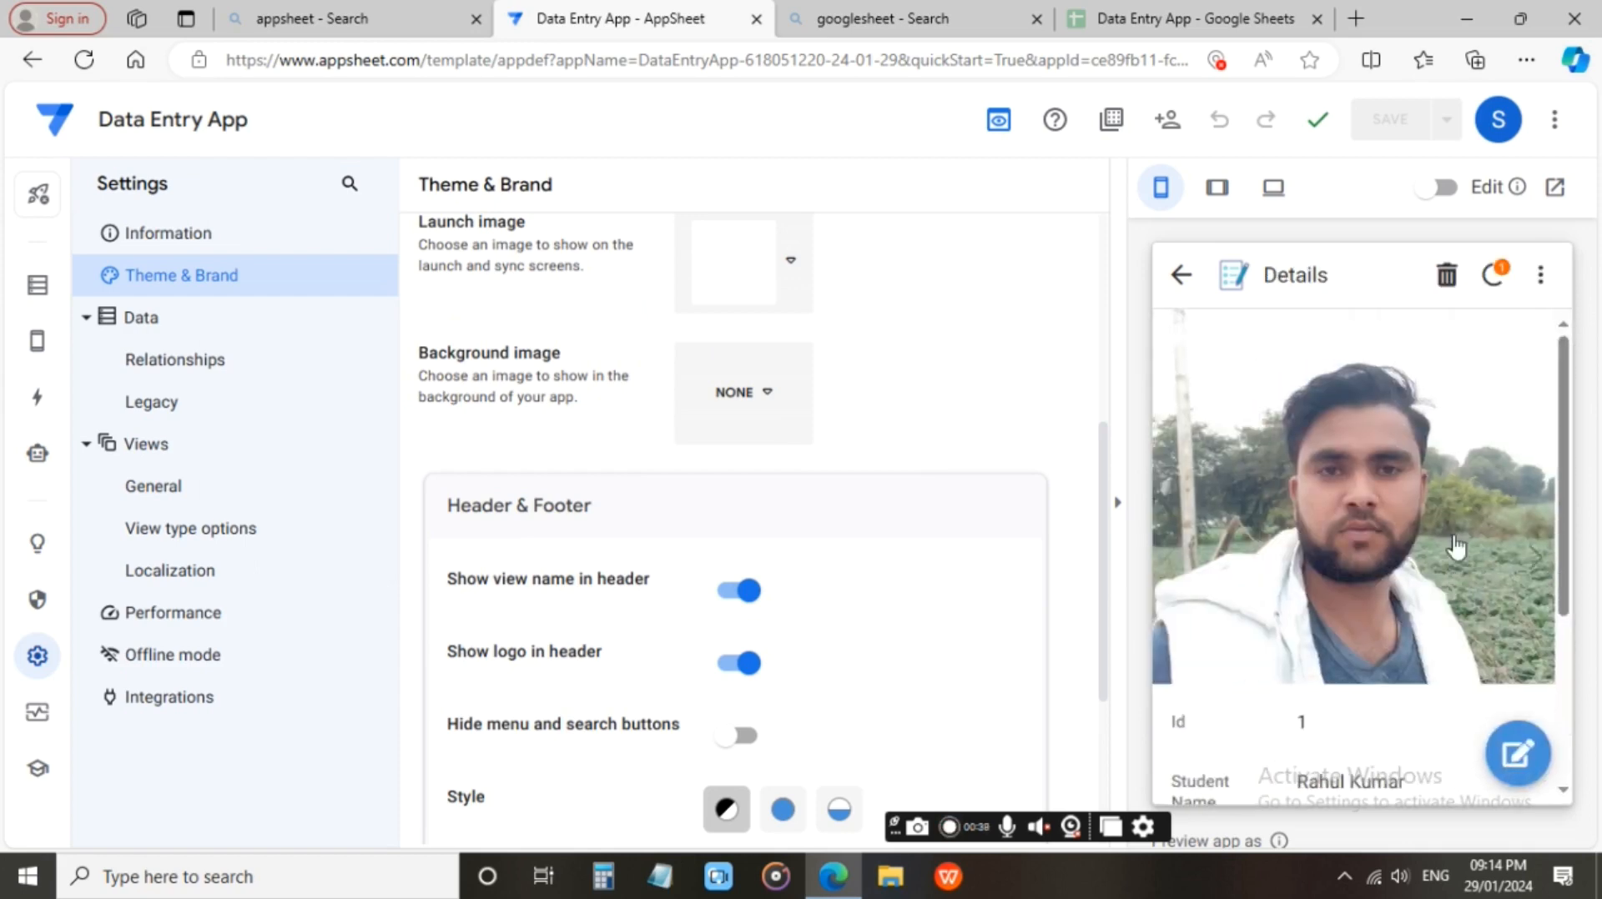
{"action": "left_click", "coordinate": [1184, 280]}
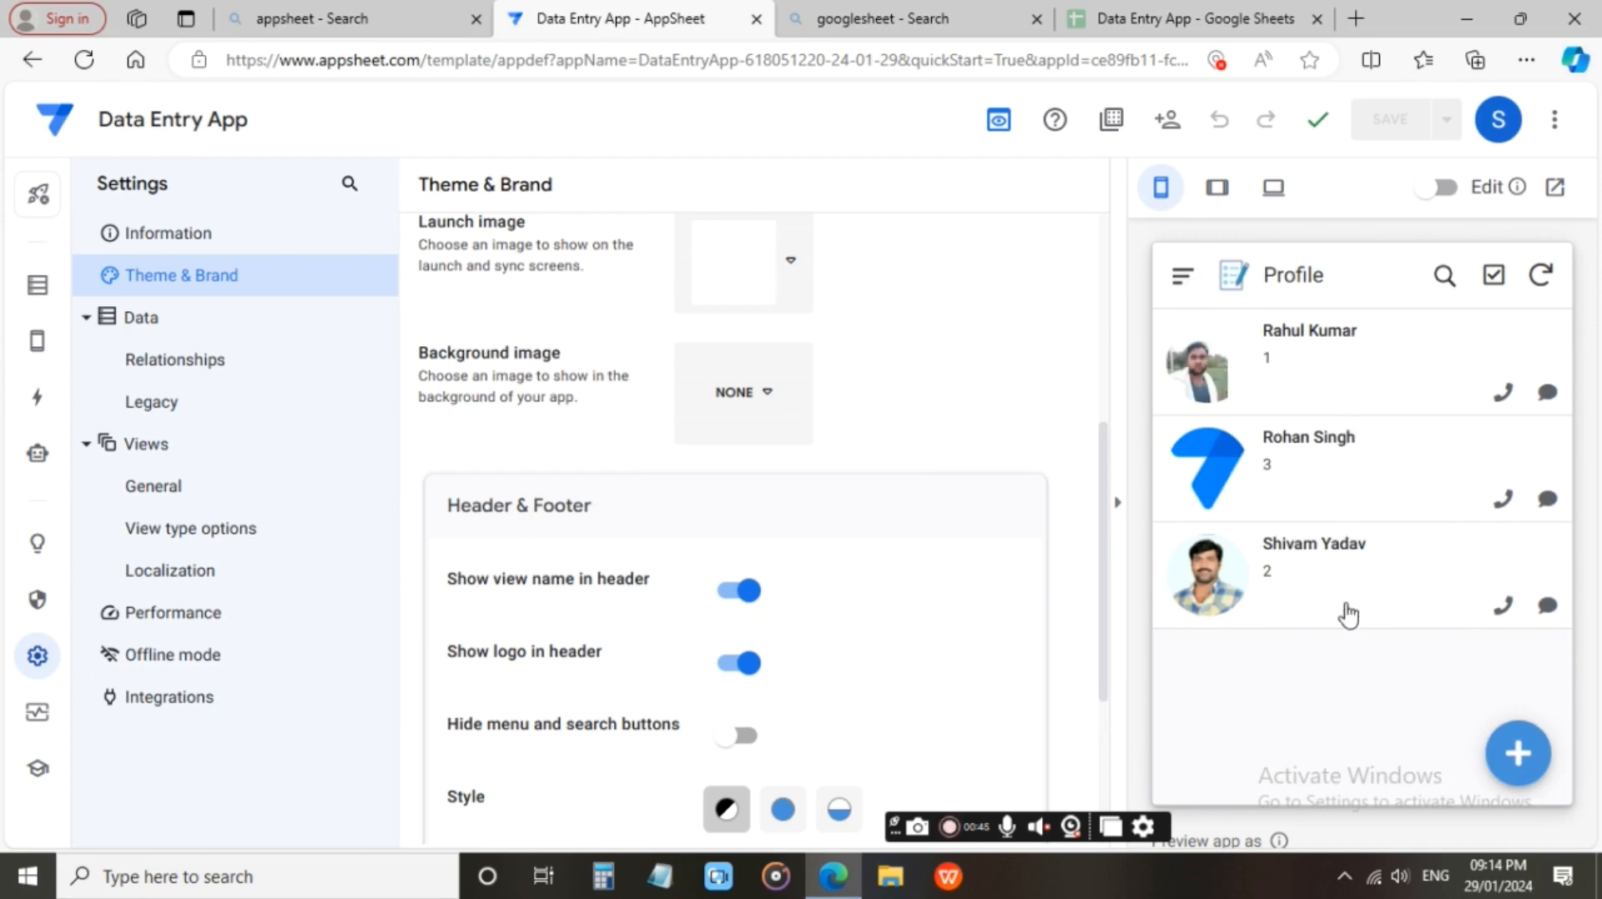
Switch to the Data Entry App spreadsheet in Google Sheets and examine the profile rows, including row 2's Photo and Sign cells.
{"action": "left_click", "coordinate": [1198, 19]}
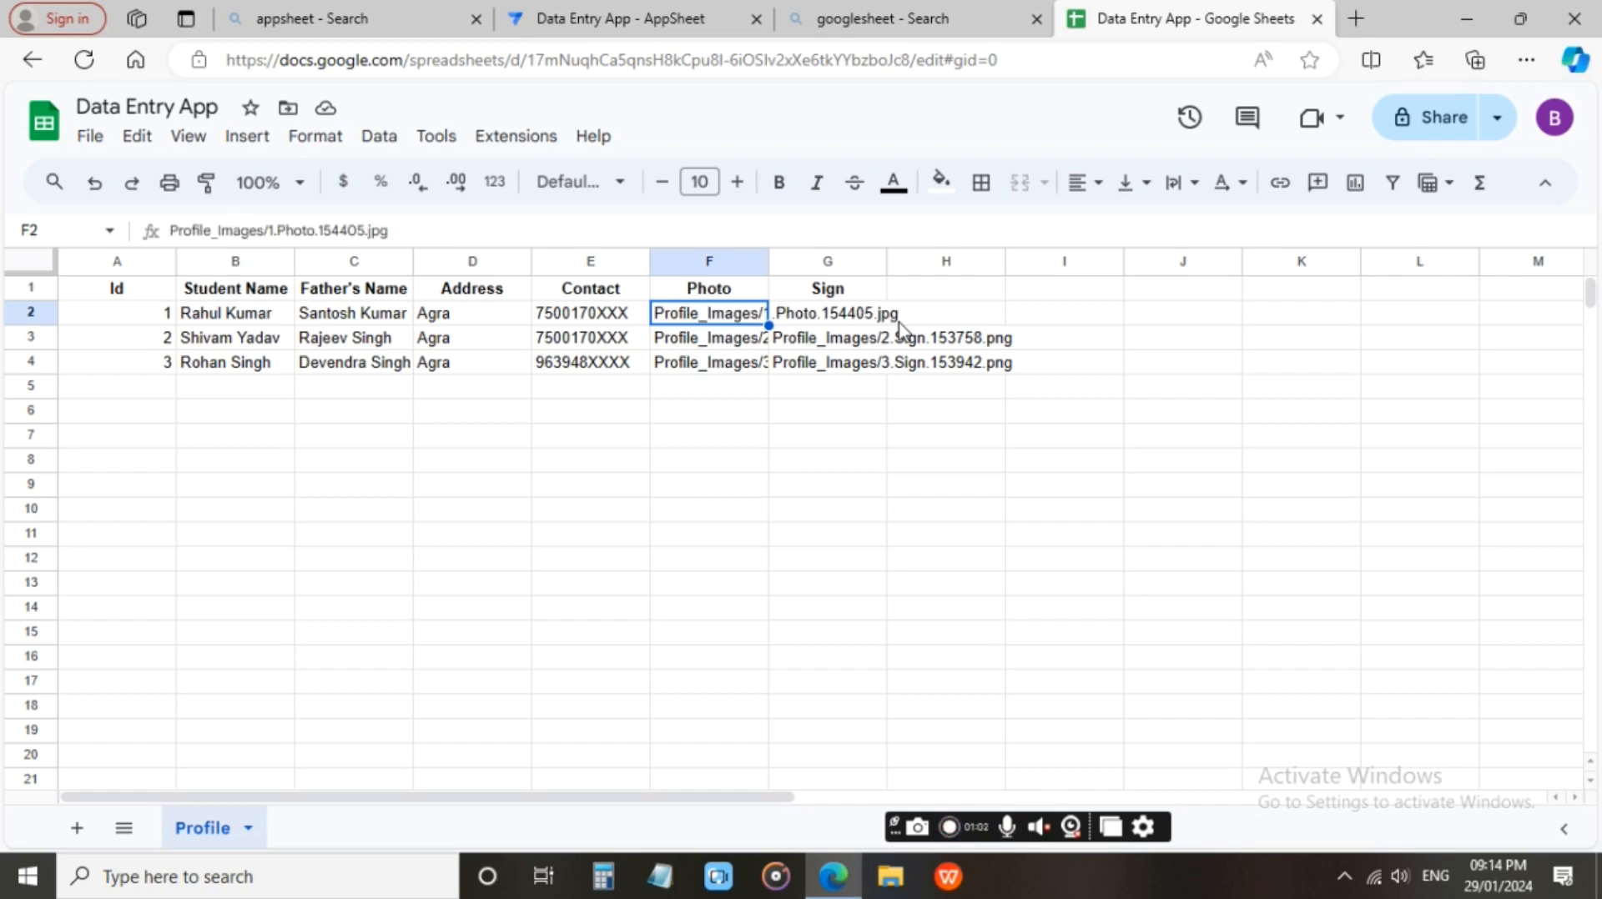
{"action": "left_click", "coordinate": [611, 318]}
{"action": "left_click", "coordinate": [696, 319]}
{"action": "left_click", "coordinate": [801, 314]}
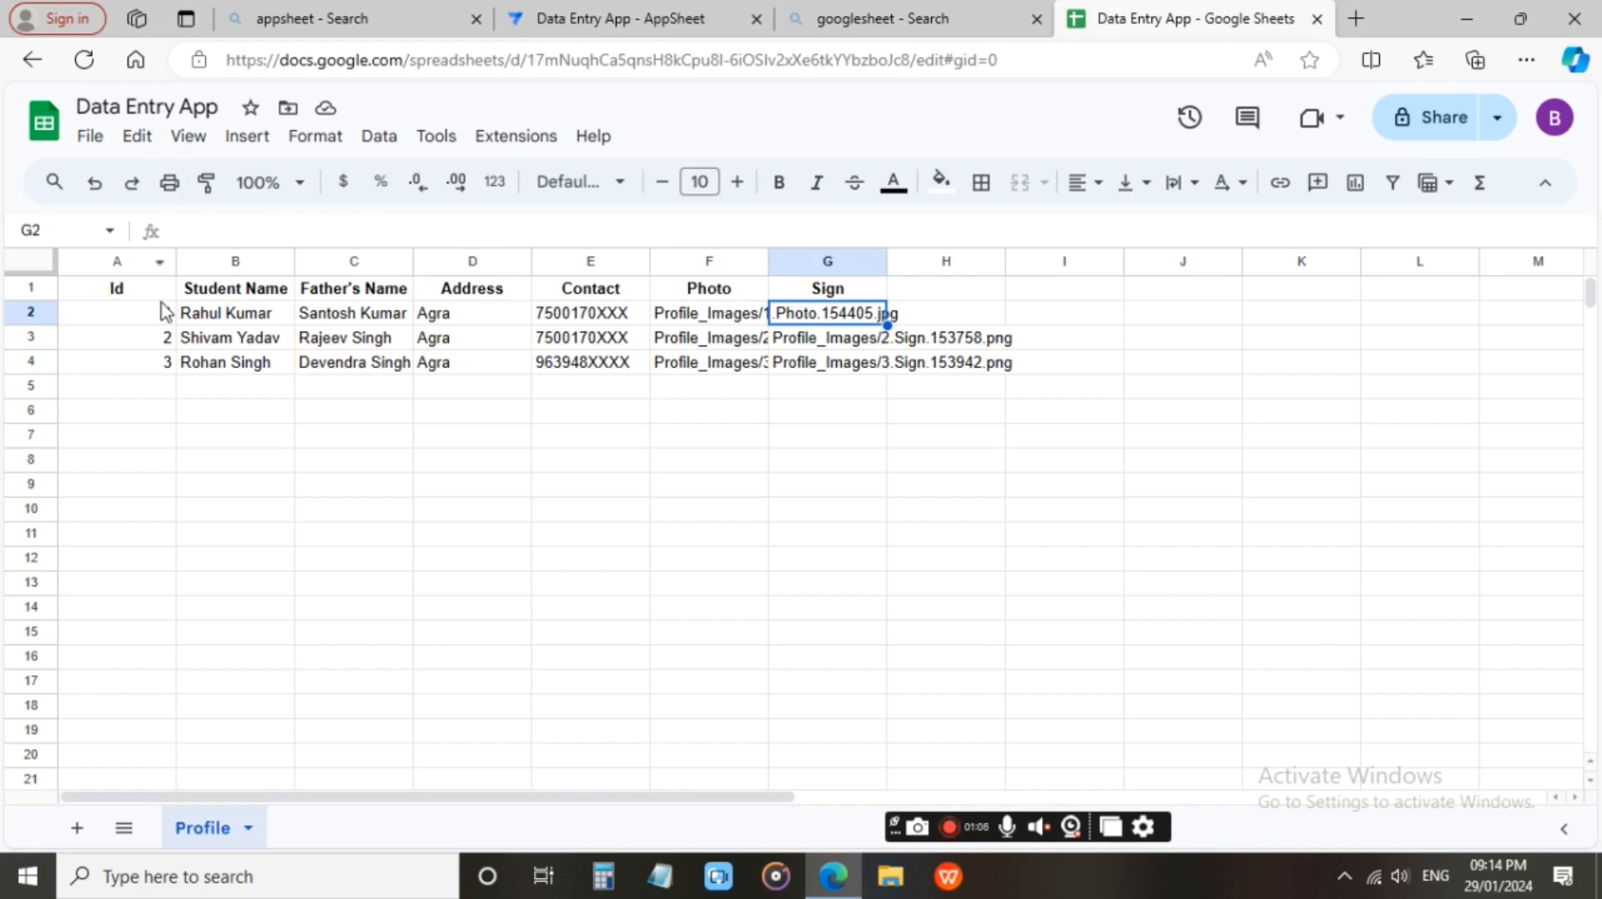
{"action": "left_click_drag", "start_coordinate": [167, 313], "coordinate": [873, 376]}
{"action": "left_click", "coordinate": [872, 367]}
{"action": "left_click", "coordinate": [157, 385]}
{"action": "left_click_drag", "start_coordinate": [208, 386], "coordinate": [829, 391]}
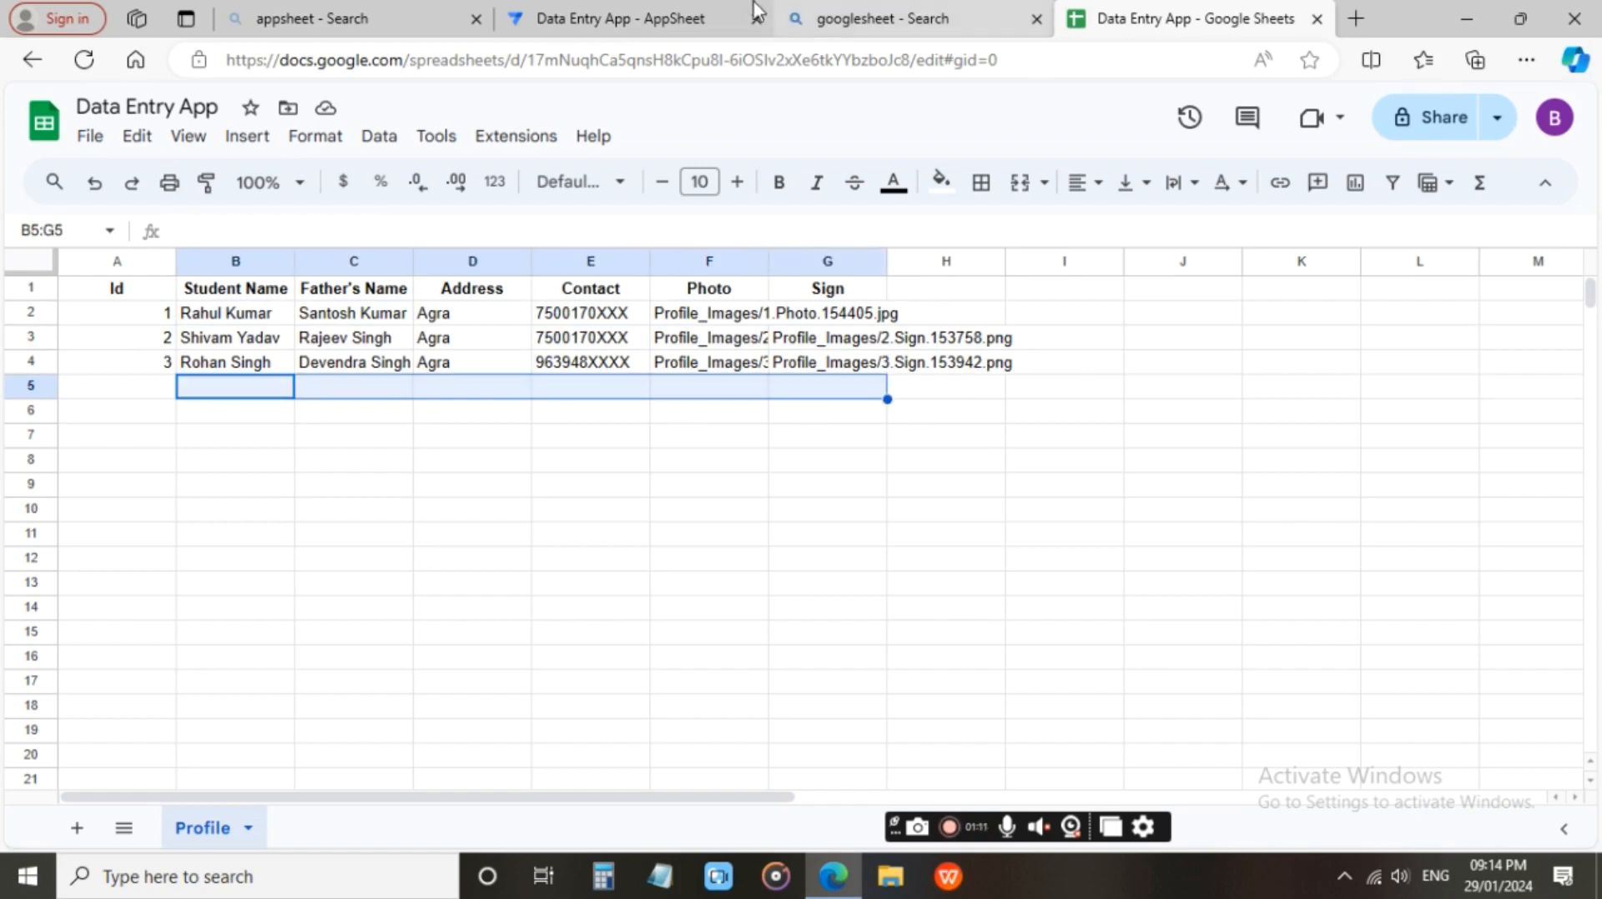
Switch back to the AppSheet editor and add a new profile record with Id 4.
{"action": "left_click", "coordinate": [651, 15]}
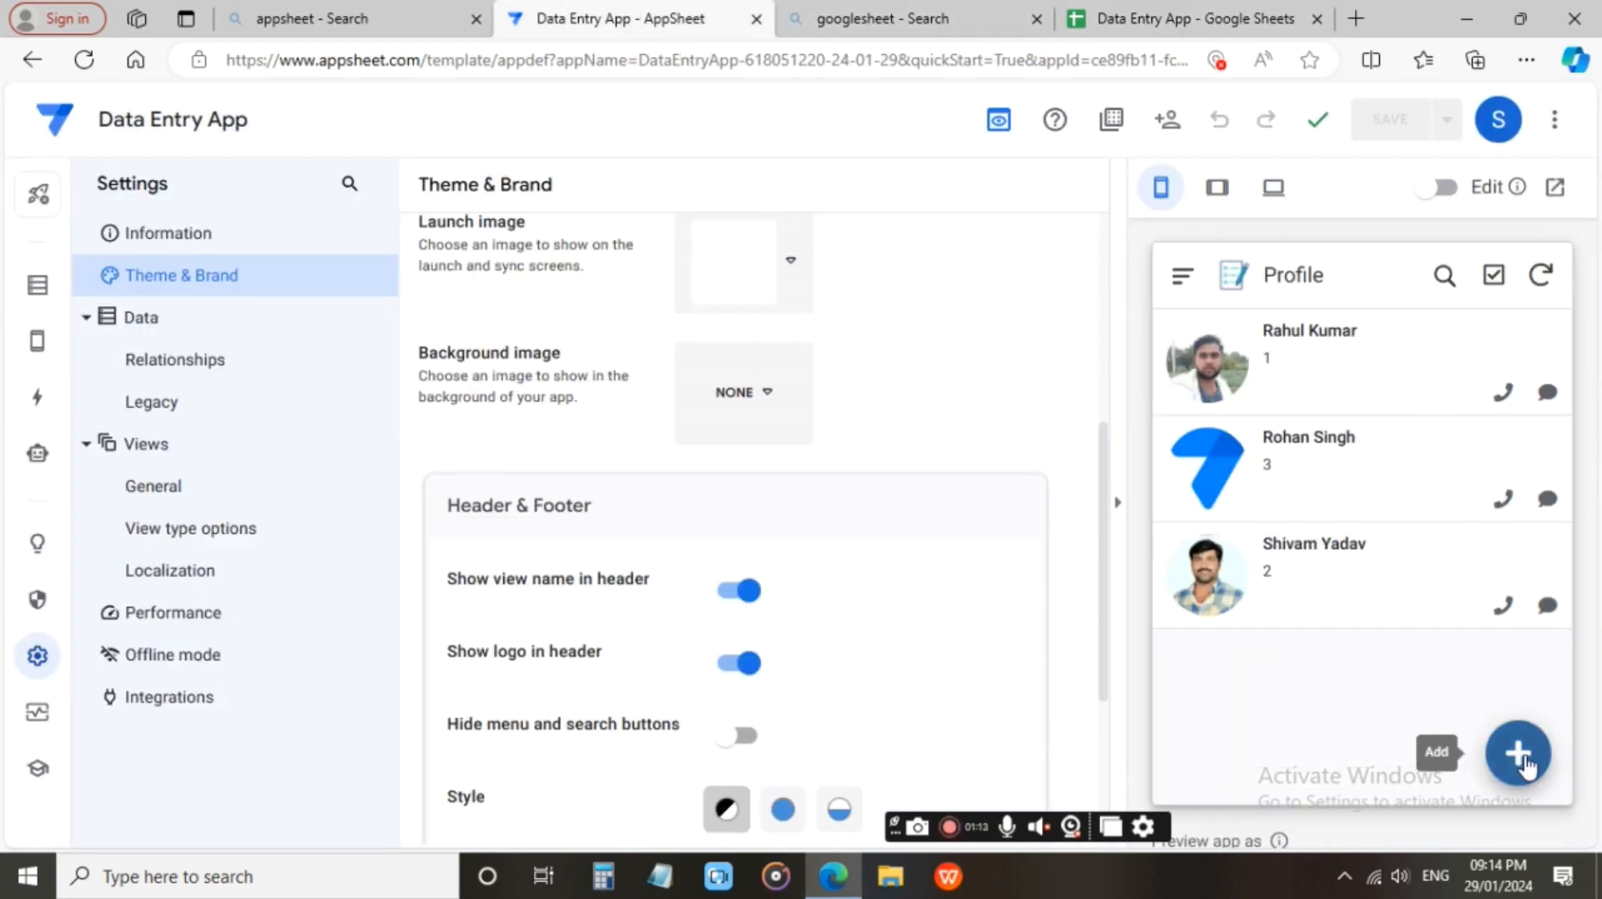
{"action": "left_click", "coordinate": [1517, 753]}
{"action": "left_click", "coordinate": [1498, 375]}
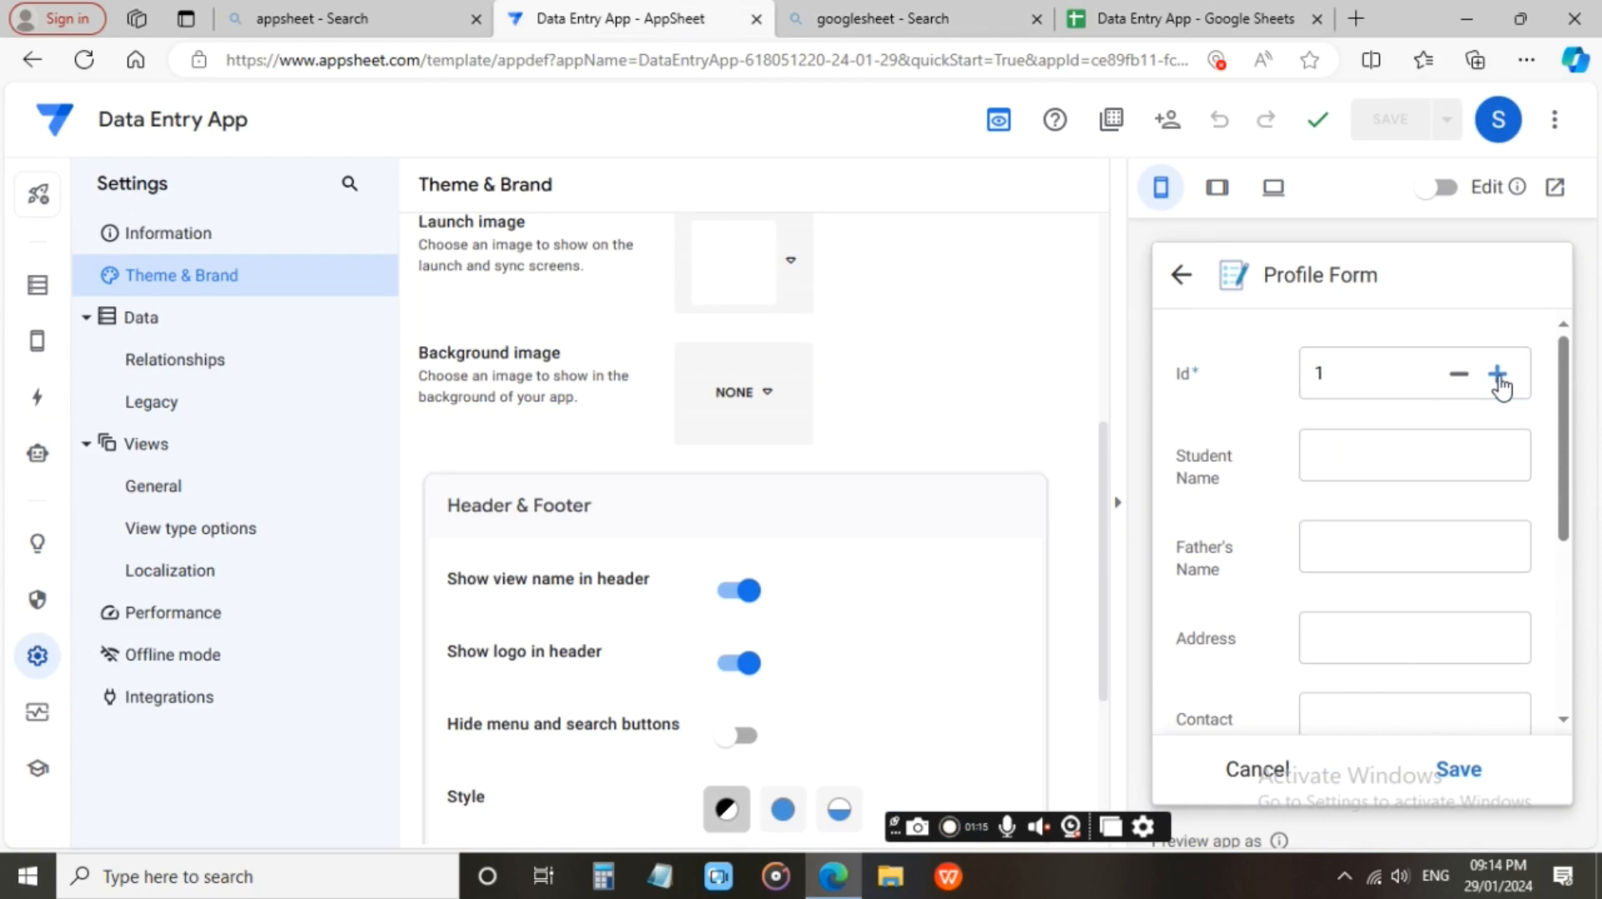
{"action": "left_click", "coordinate": [1498, 377]}
Fill in the student's name, father's name, address and contact number for the profile record with Id 4.
{"action": "left_click", "coordinate": [1407, 460]}
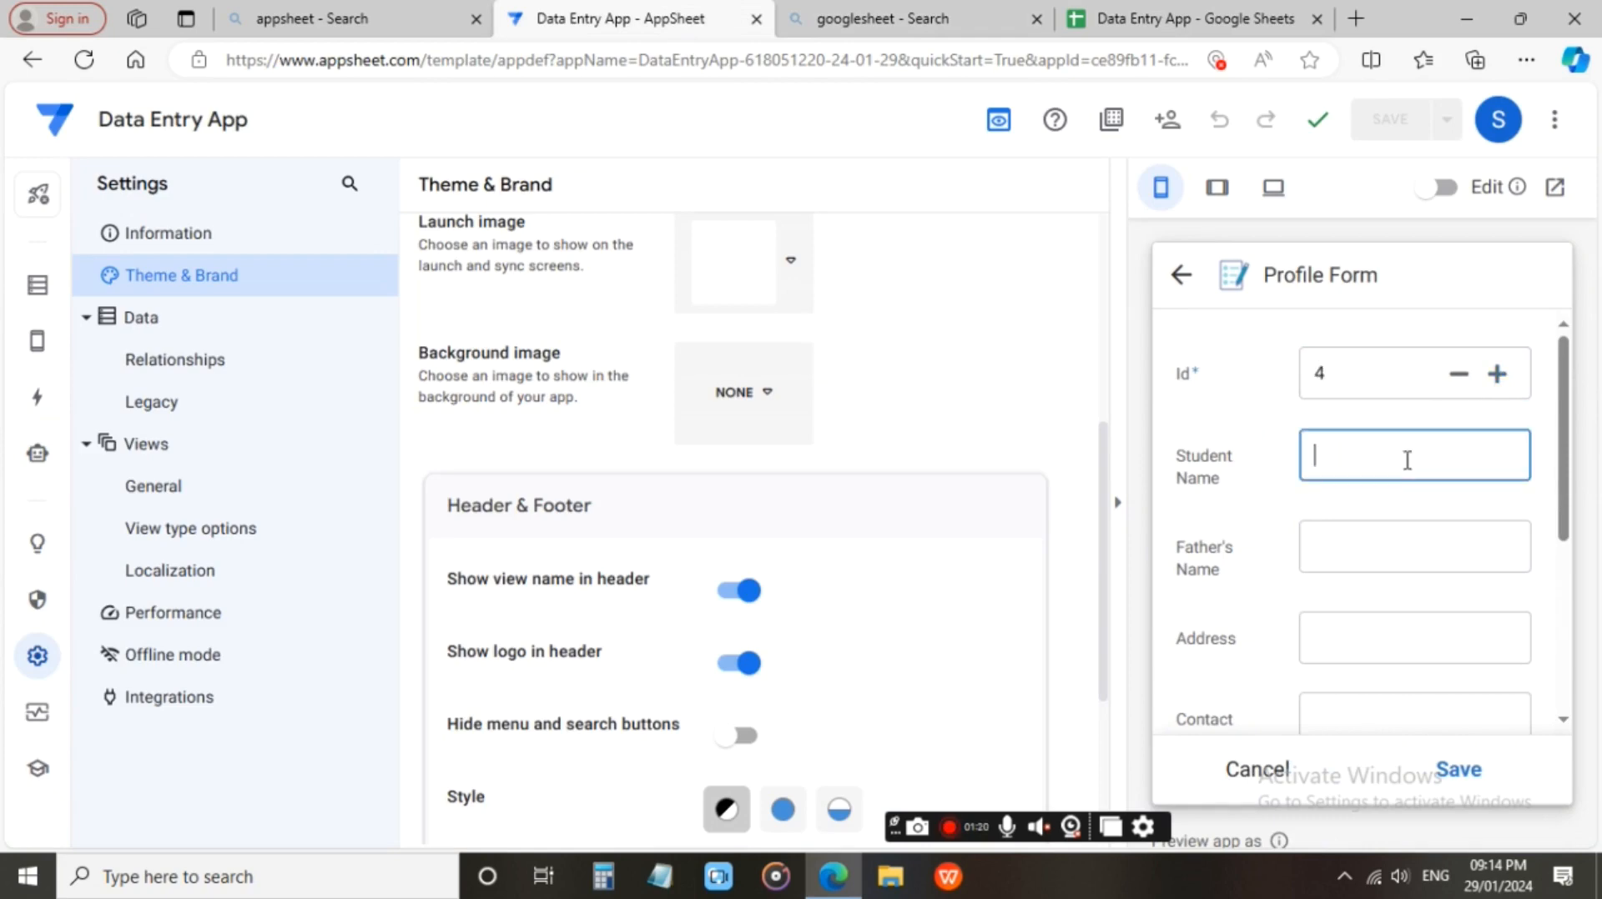
{"action": "key", "text": "Return"}
{"action": "left_click", "coordinate": [1396, 532]}
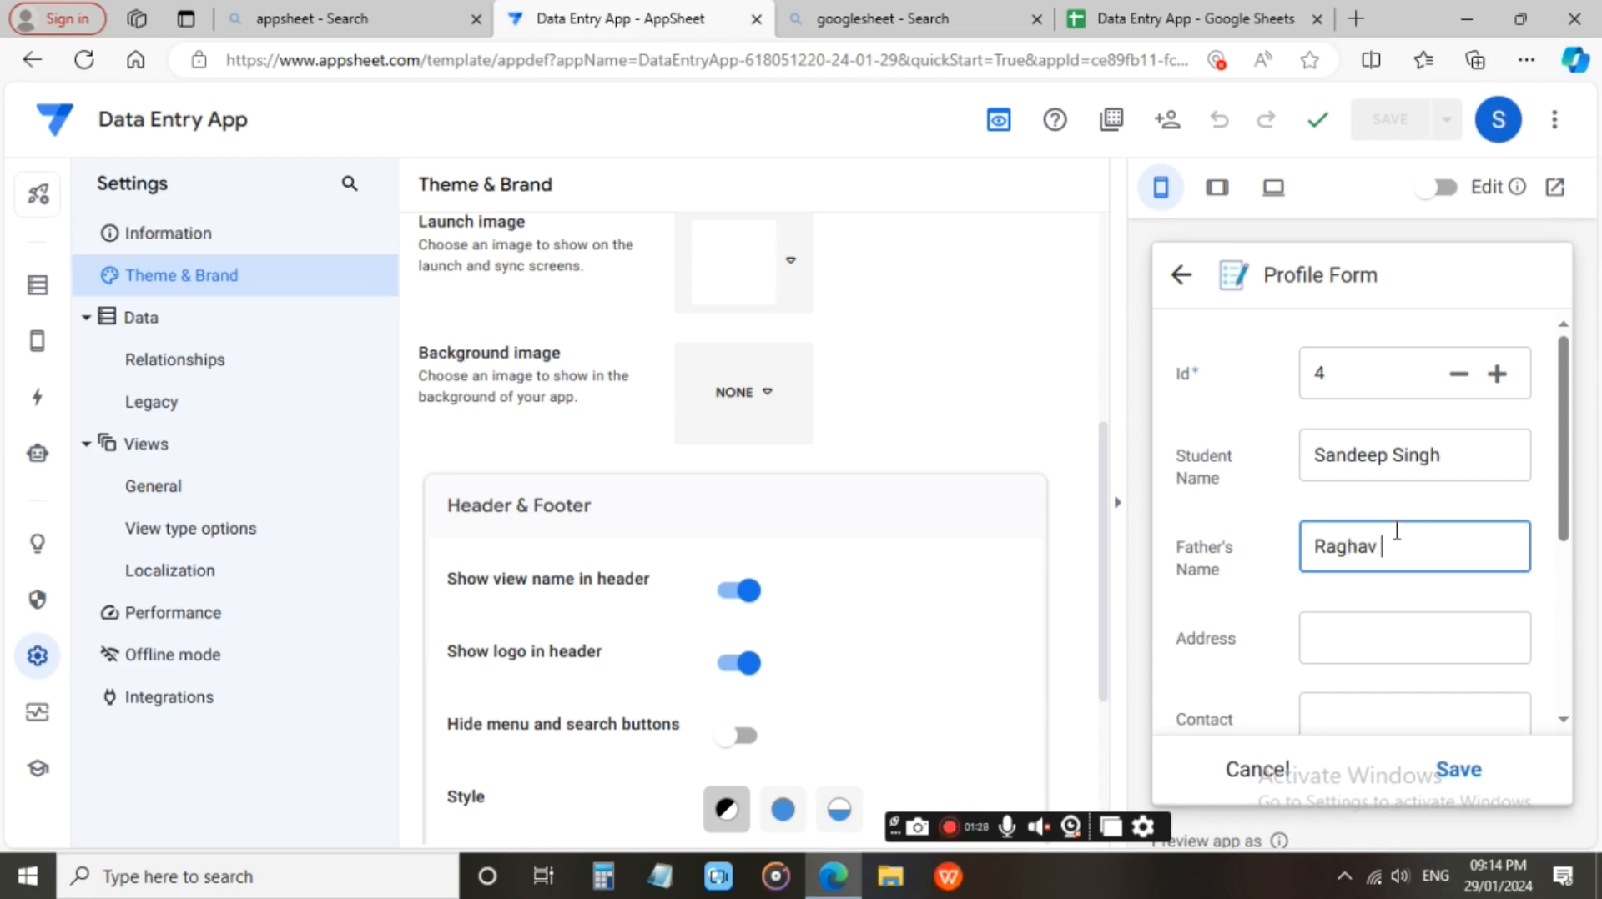
{"action": "left_click", "coordinate": [1374, 643]}
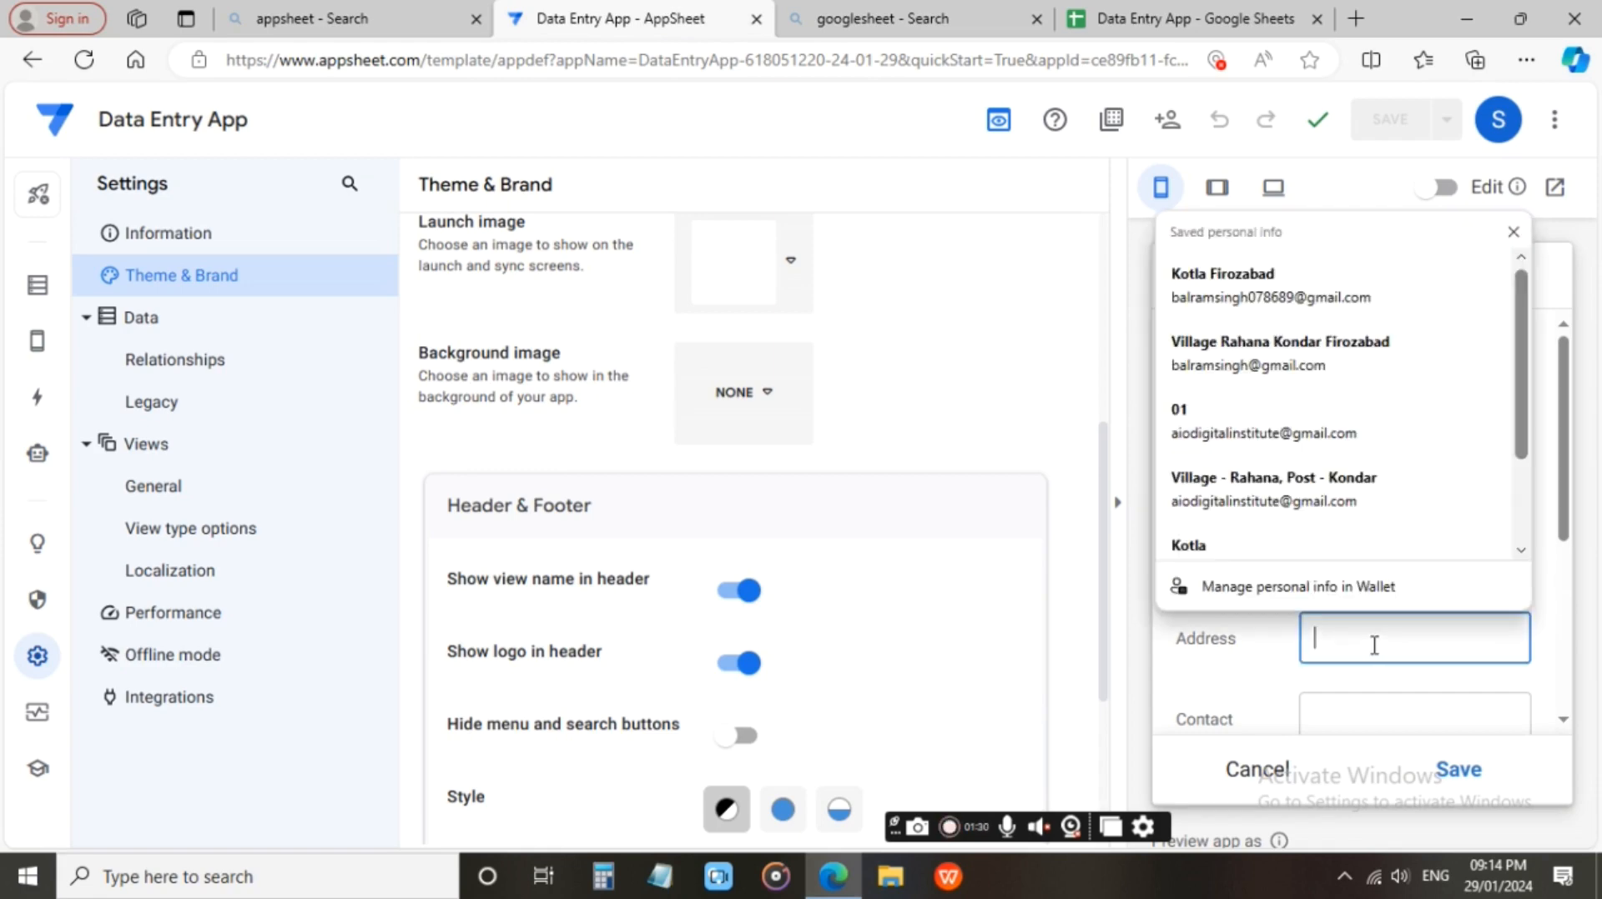
{"action": "type", "text": "Agr"}
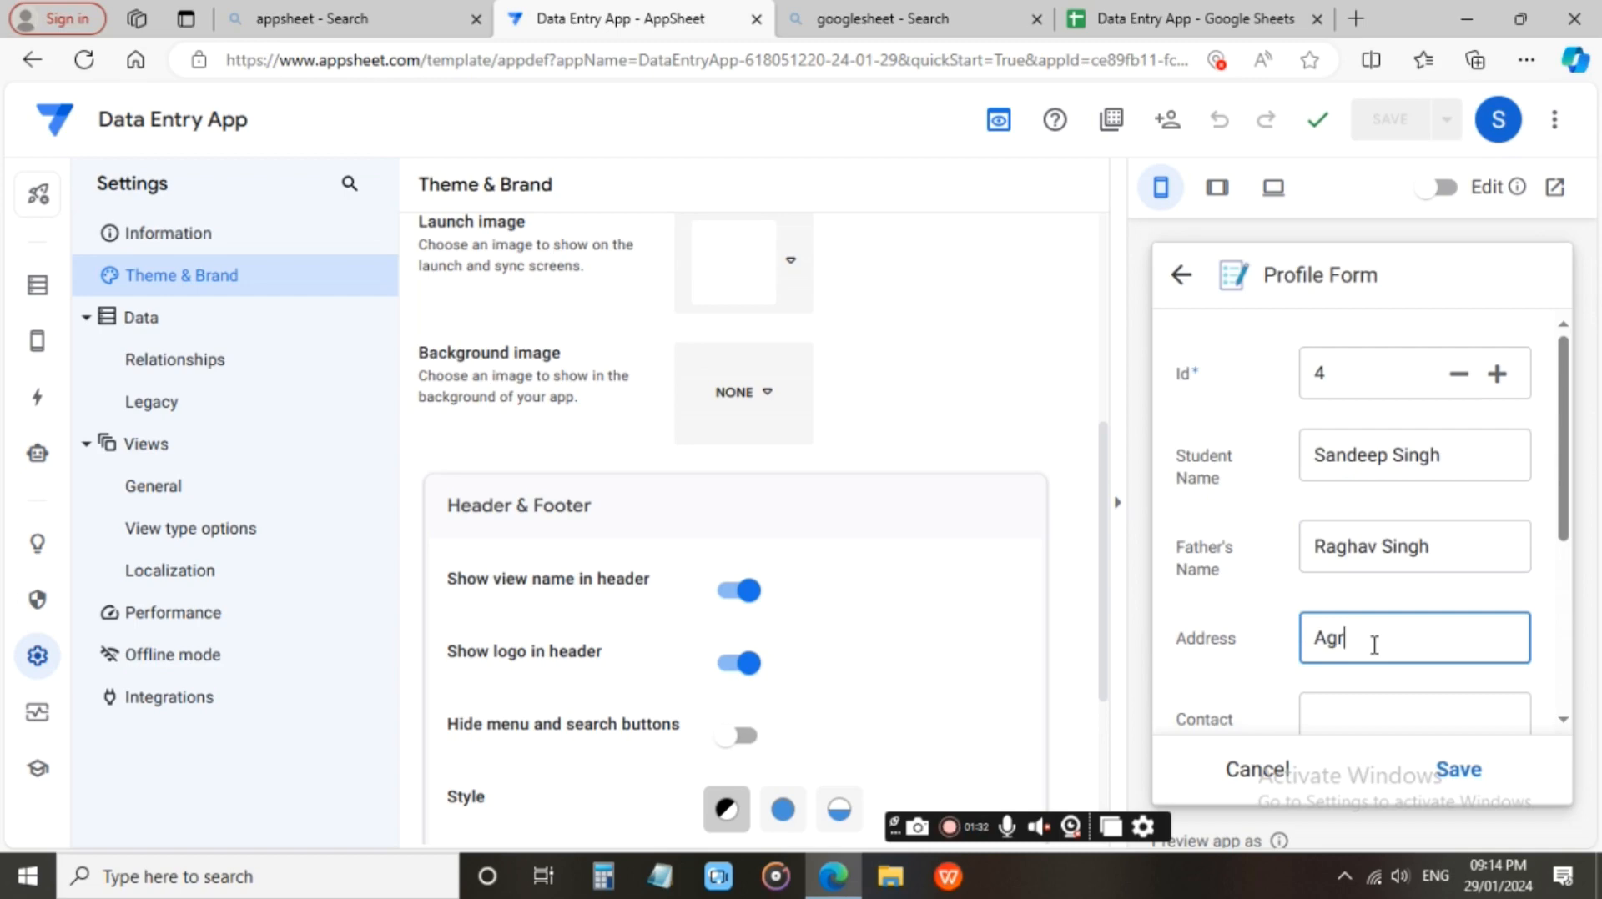
{"action": "type", "text": "a"}
{"action": "scroll", "coordinate": [1374, 643], "scroll_direction": "down", "scroll_amount": 2}
{"action": "left_click", "coordinate": [1363, 516]}
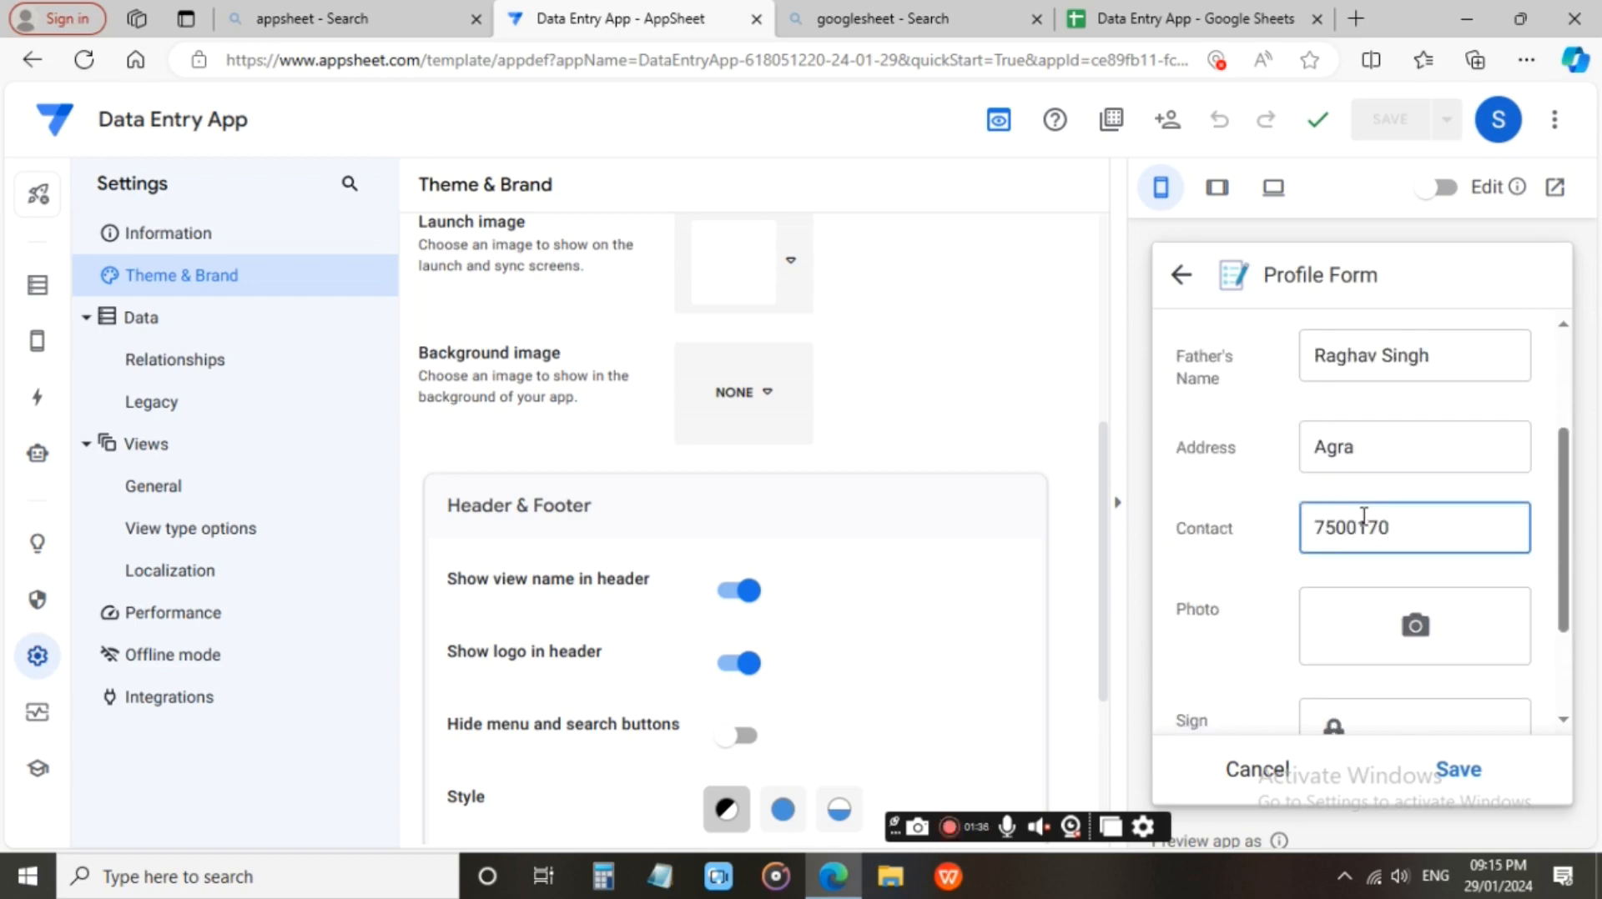
{"action": "left_click", "coordinate": [1378, 595]}
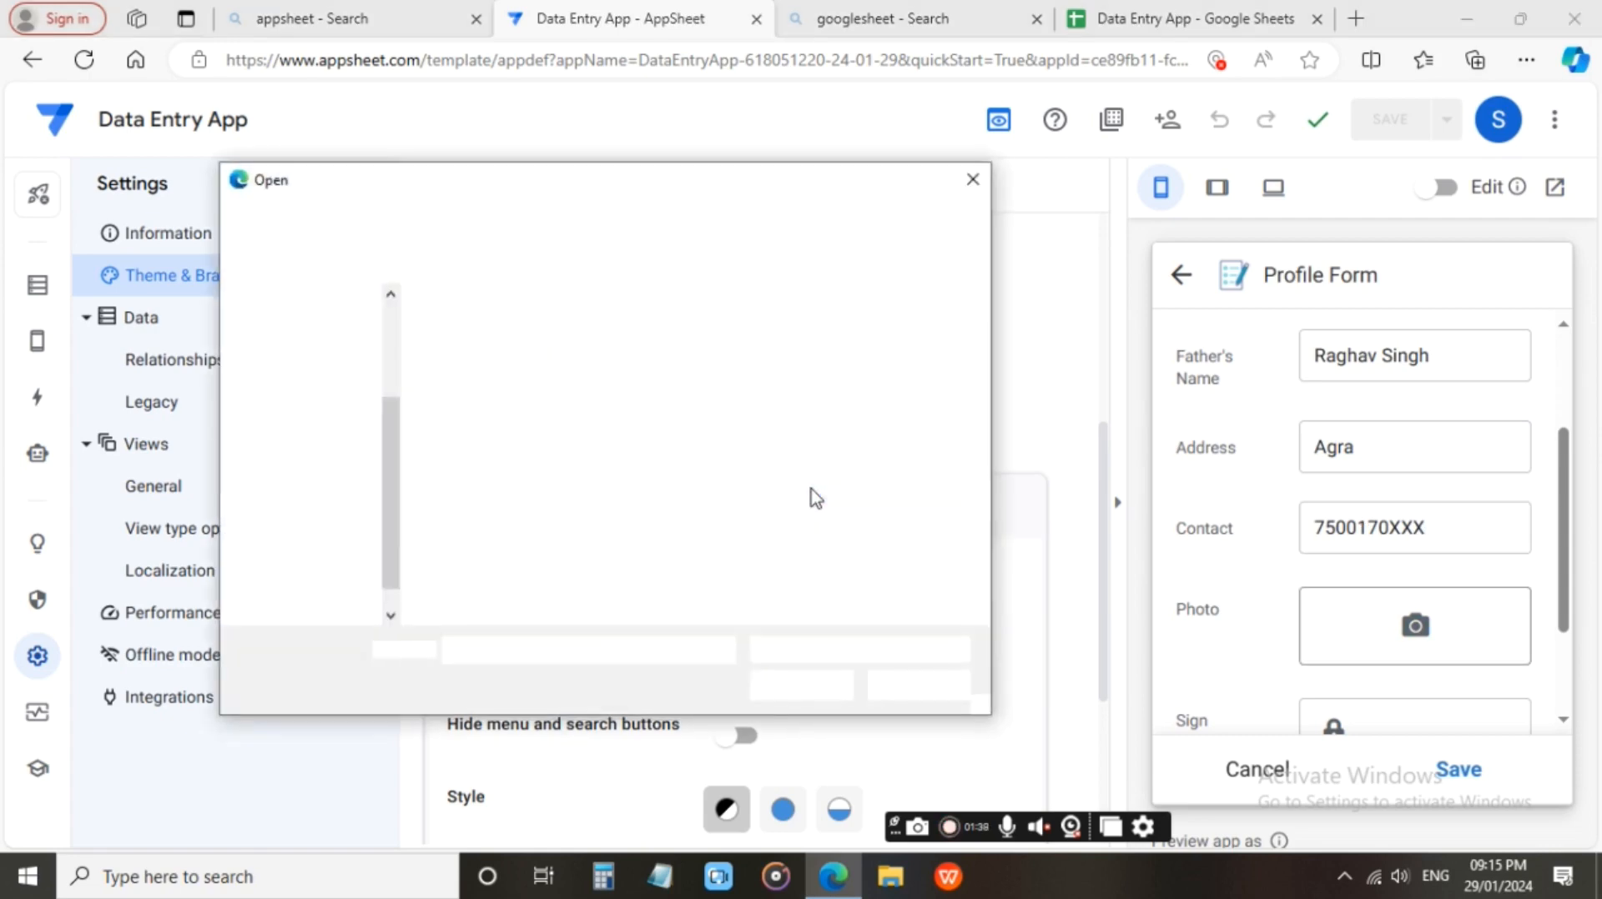
{"action": "scroll", "coordinate": [686, 490], "scroll_direction": "down", "scroll_amount": 8}
{"action": "scroll", "coordinate": [687, 490], "scroll_direction": "down", "scroll_amount": 10}
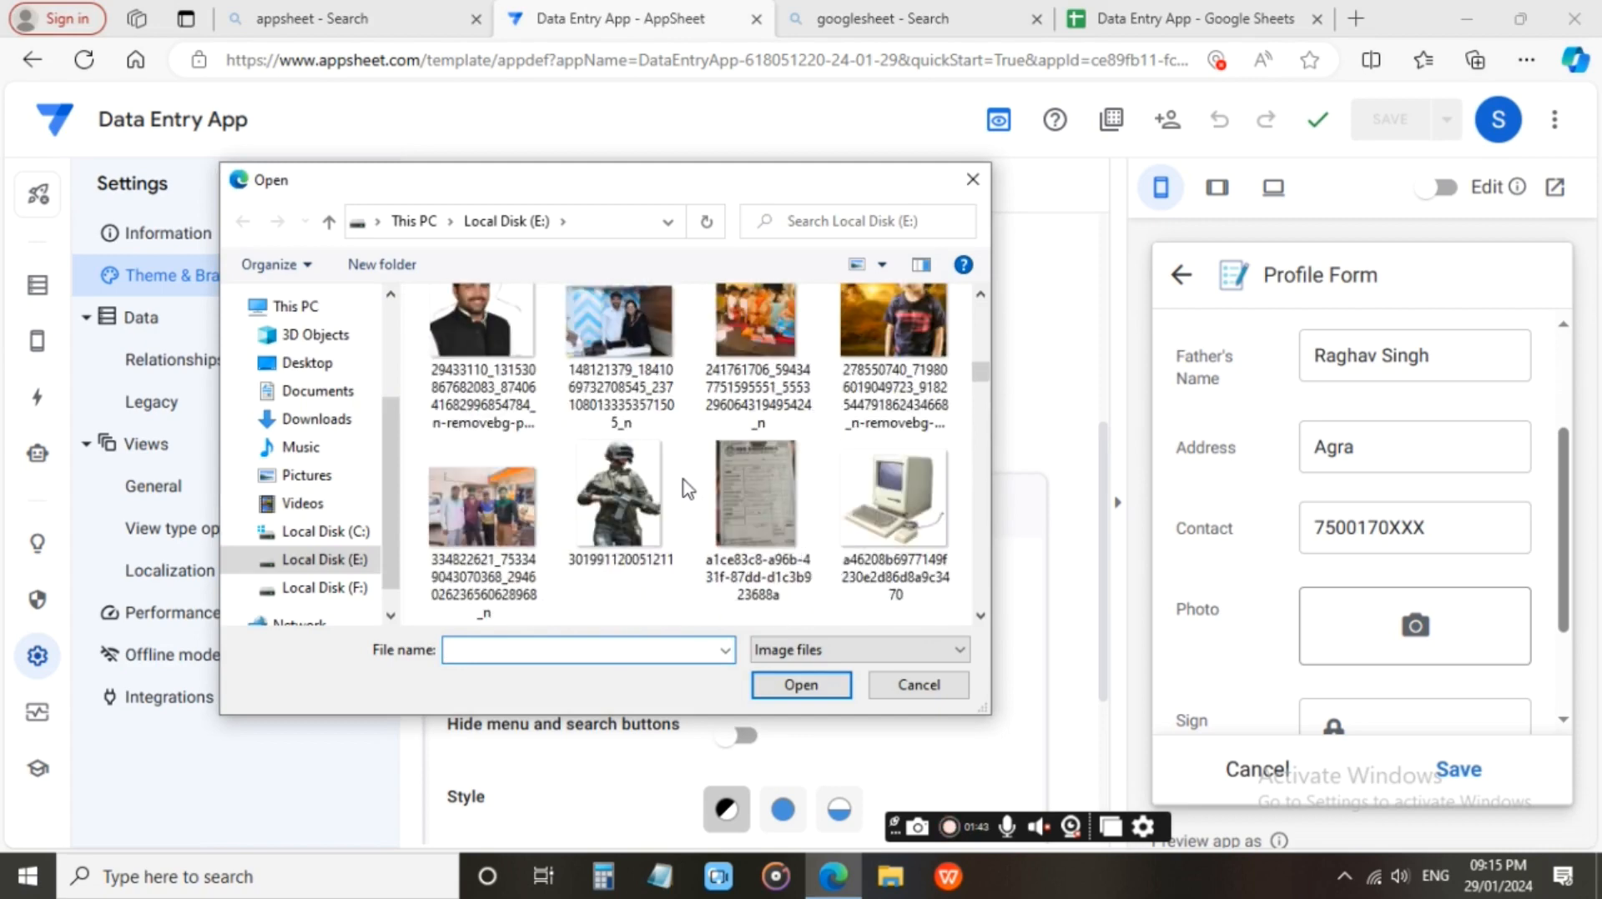
{"action": "left_click", "coordinate": [624, 489]}
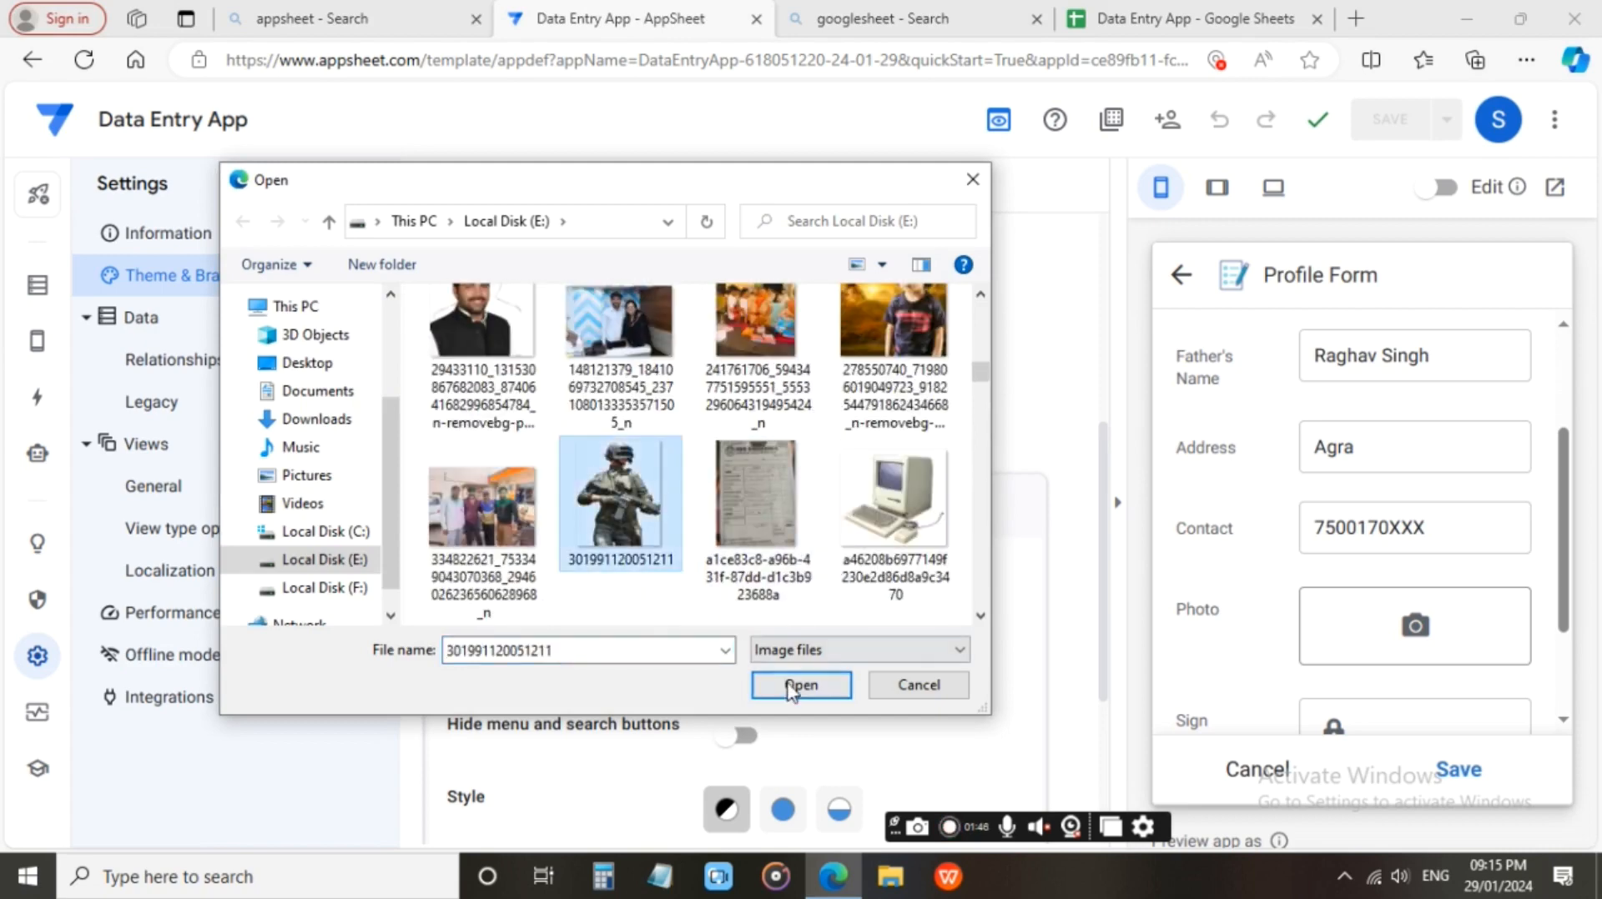
{"action": "left_click", "coordinate": [801, 685]}
Unlock the Sign field, draw a freehand signature in it and save the profile record.
{"action": "scroll", "coordinate": [1437, 547], "scroll_direction": "down", "scroll_amount": 3}
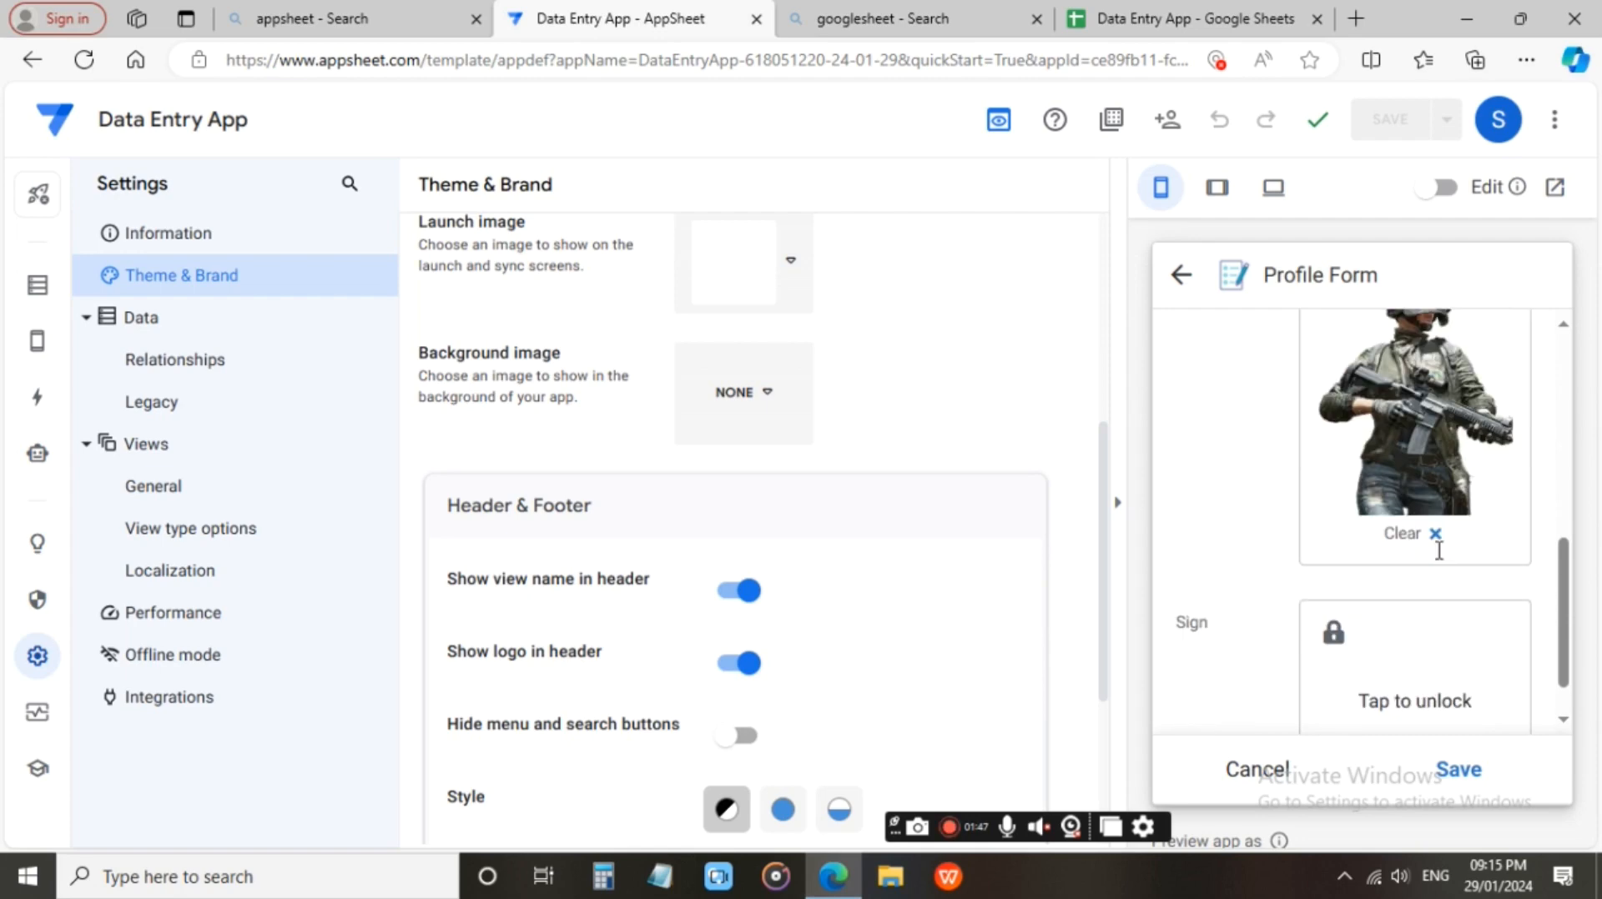
{"action": "scroll", "coordinate": [1410, 593], "scroll_direction": "down", "scroll_amount": 1}
{"action": "left_click", "coordinate": [1375, 647]}
{"action": "mouse_move", "coordinate": [1361, 615]}
{"action": "left_mouse_down"}
{"action": "mouse_move", "coordinate": [1392, 655]}
{"action": "mouse_move", "coordinate": [1321, 612]}
{"action": "left_mouse_up"}
{"action": "left_click_drag", "start_coordinate": [1385, 672], "coordinate": [1466, 662]}
{"action": "left_click", "coordinate": [1451, 769]}
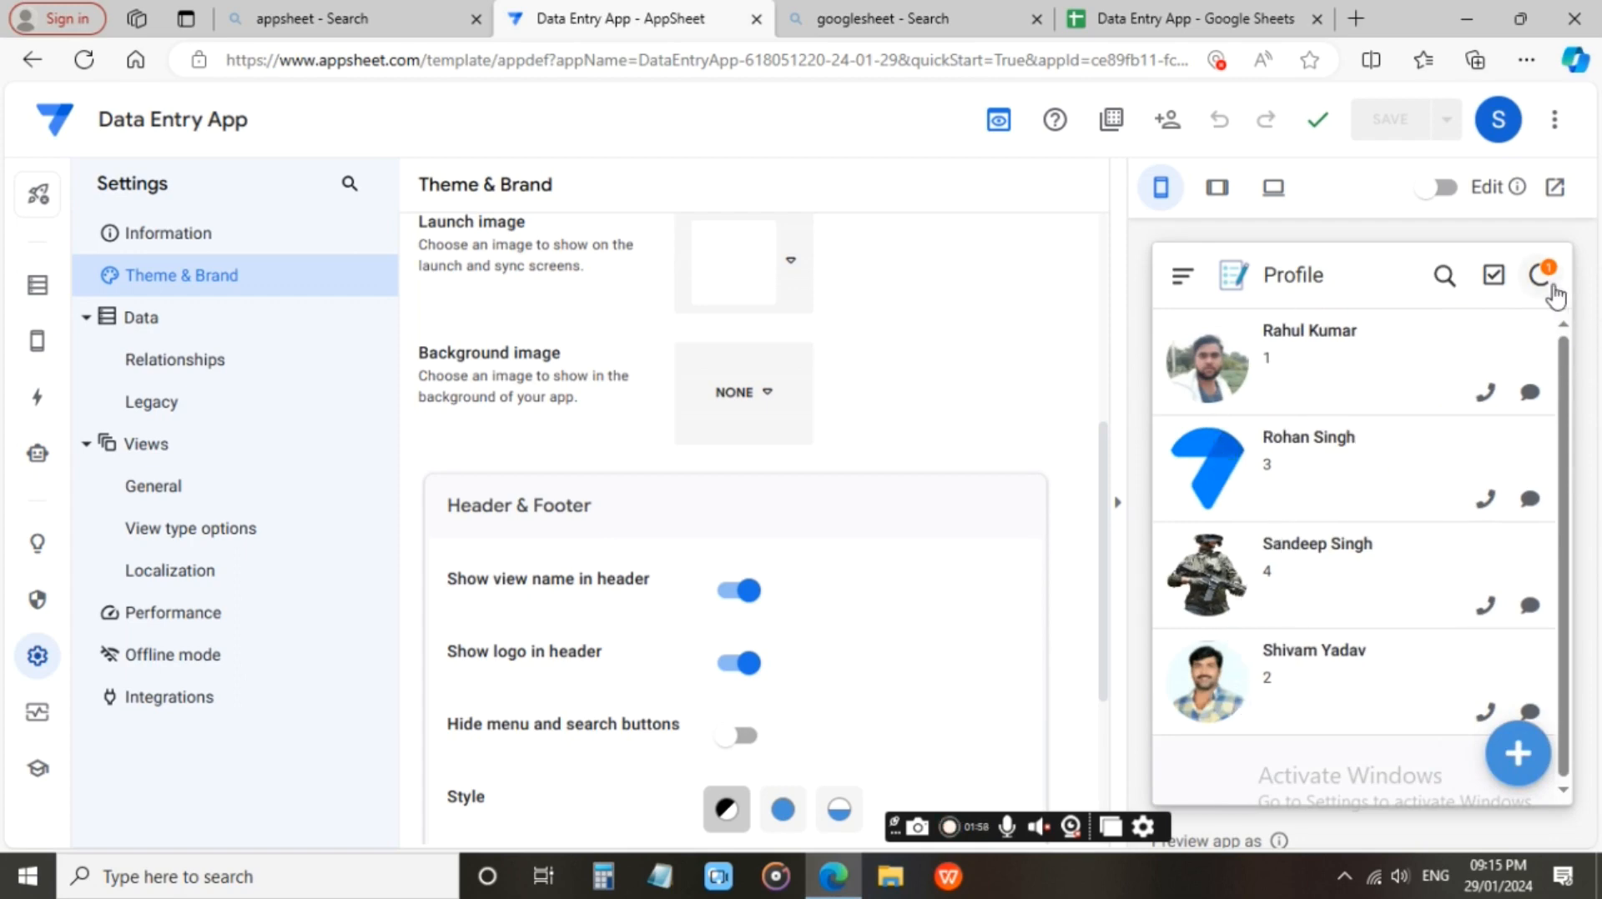
Switch to the Data Entry App spreadsheet in Google Sheets and examine the record in row 5, including its Photo and Sign cells.
{"action": "left_click", "coordinate": [1201, 12]}
{"action": "left_click", "coordinate": [422, 437]}
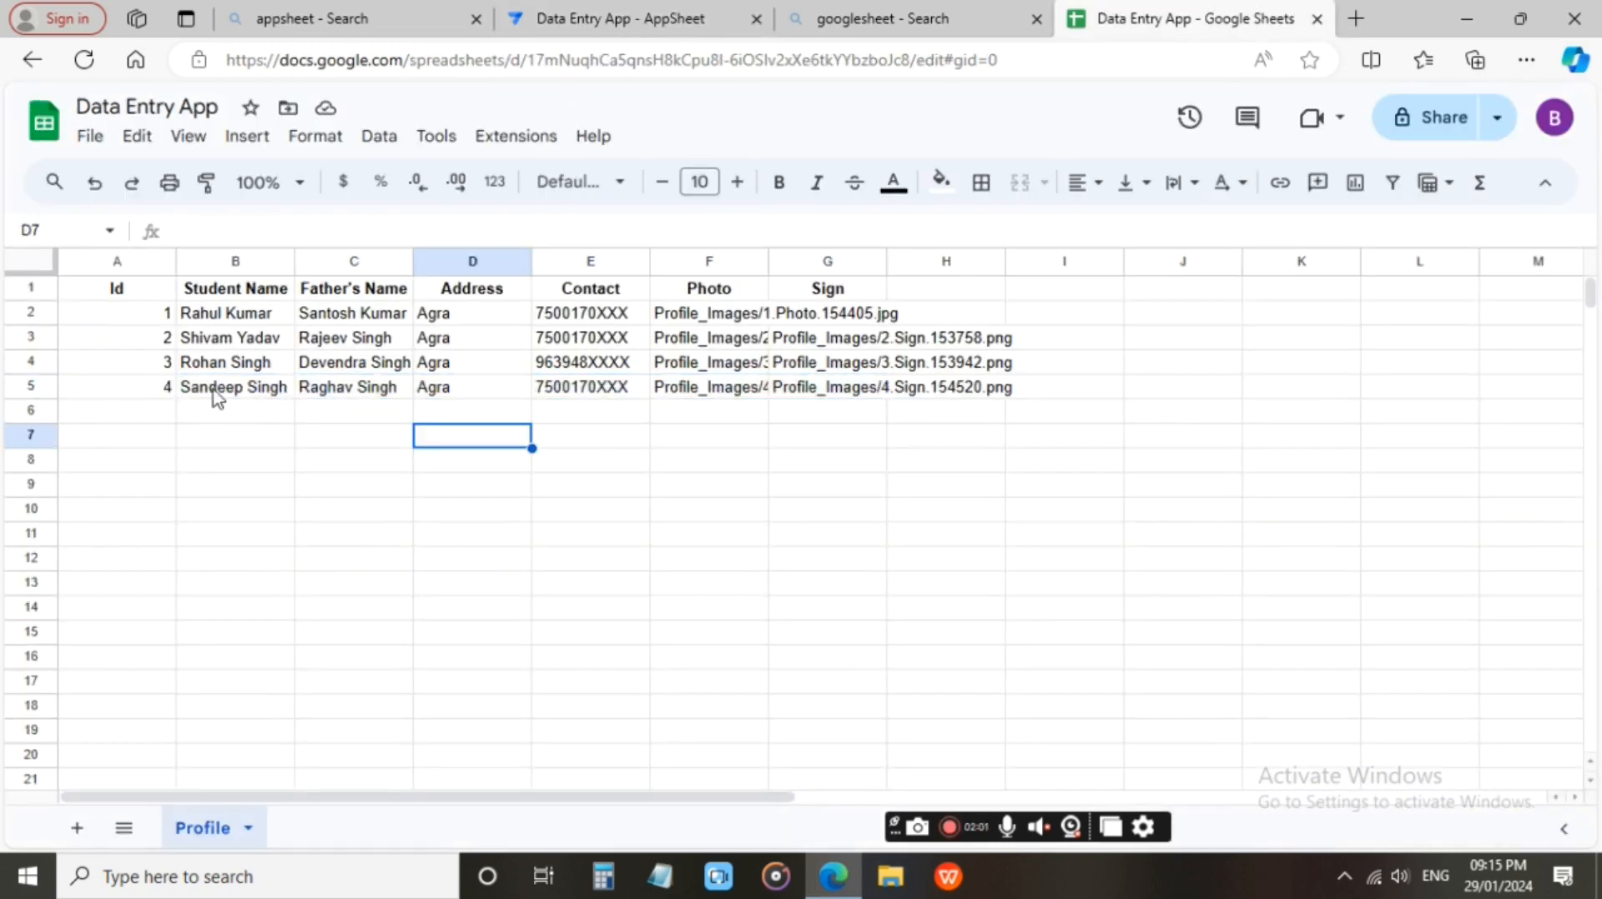
{"action": "left_click", "coordinate": [728, 393]}
{"action": "left_click", "coordinate": [880, 392]}
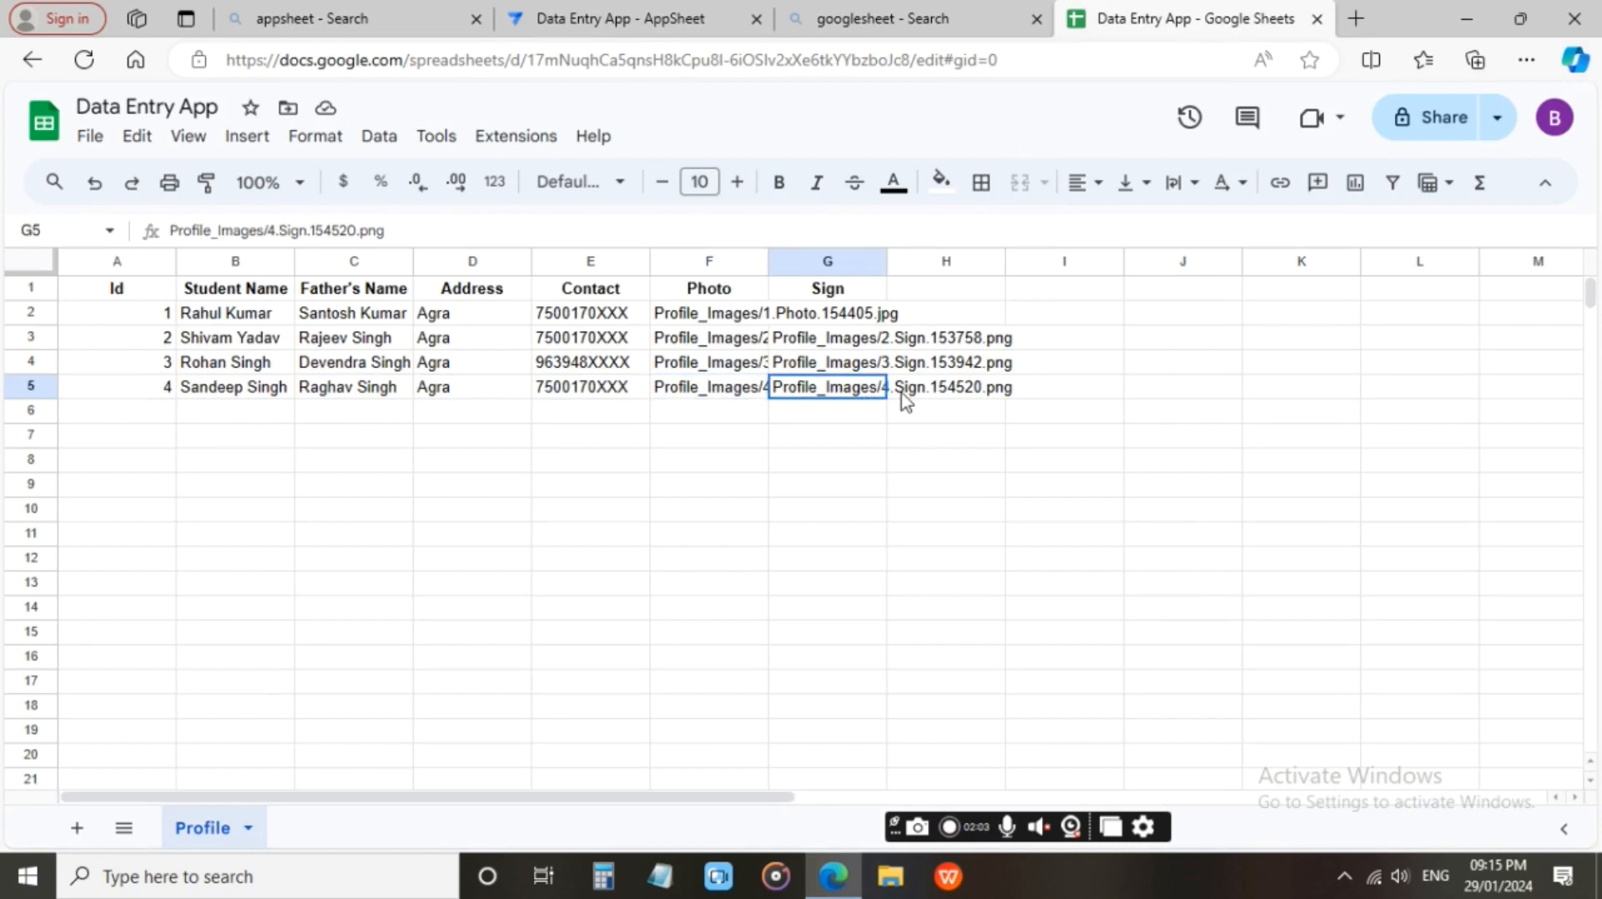
{"action": "left_click", "coordinate": [984, 392]}
{"action": "left_click", "coordinate": [638, 509]}
{"action": "left_click", "coordinate": [689, 467]}
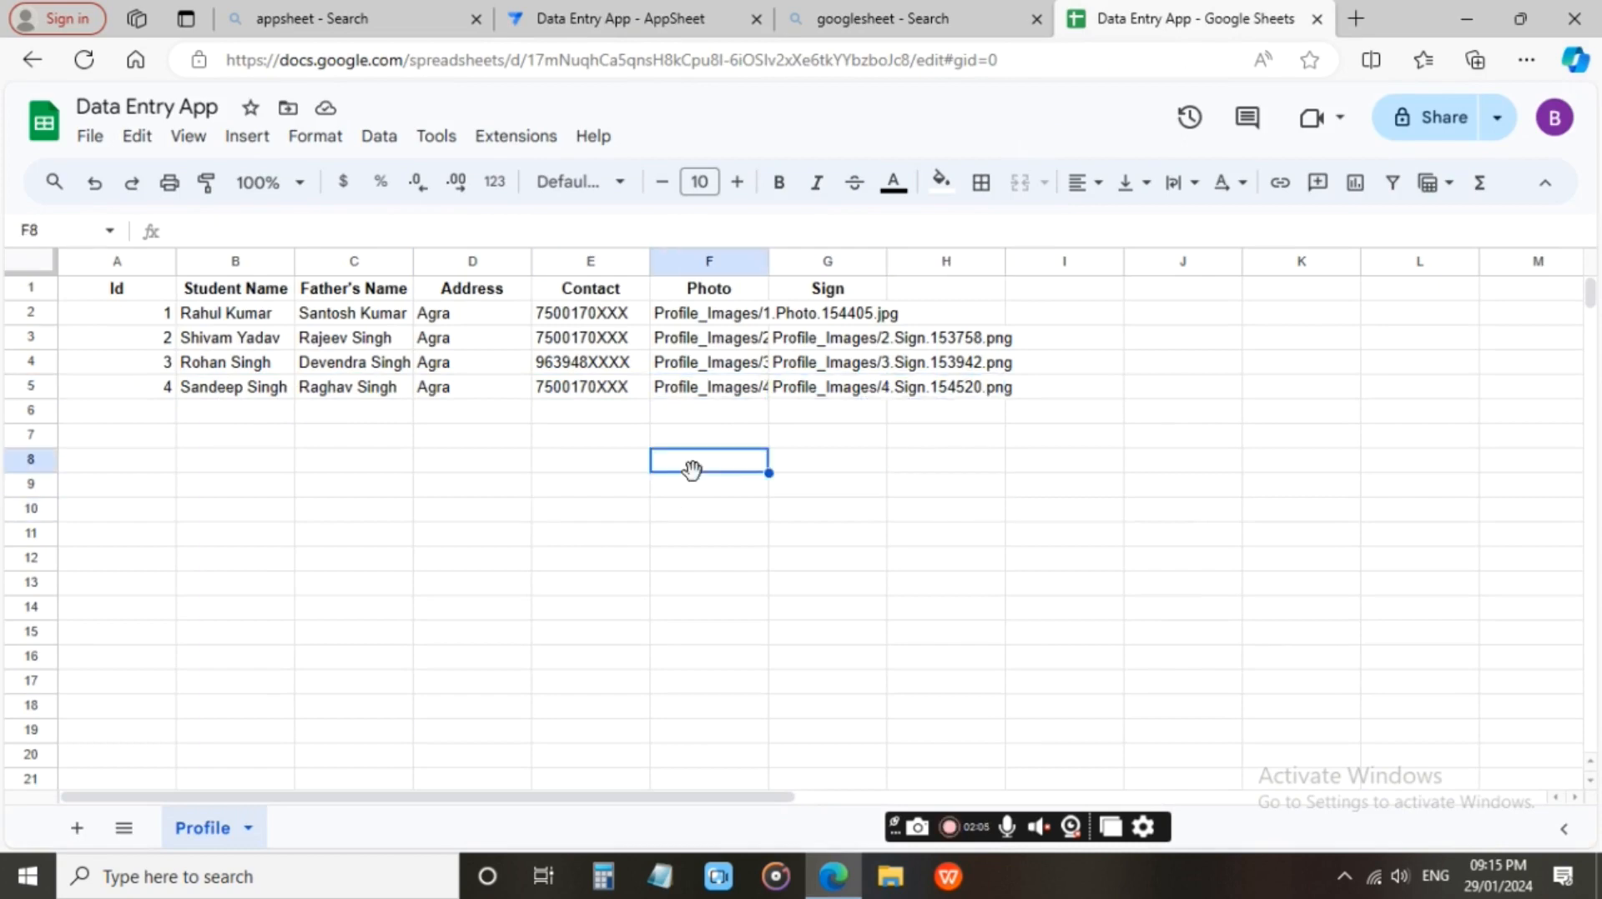
Switch back to the AppSheet editor and open the desktop preview of the app in its own browser tab.
{"action": "left_click", "coordinate": [659, 15]}
{"action": "scroll", "coordinate": [1002, 418], "scroll_direction": "up", "scroll_amount": 5}
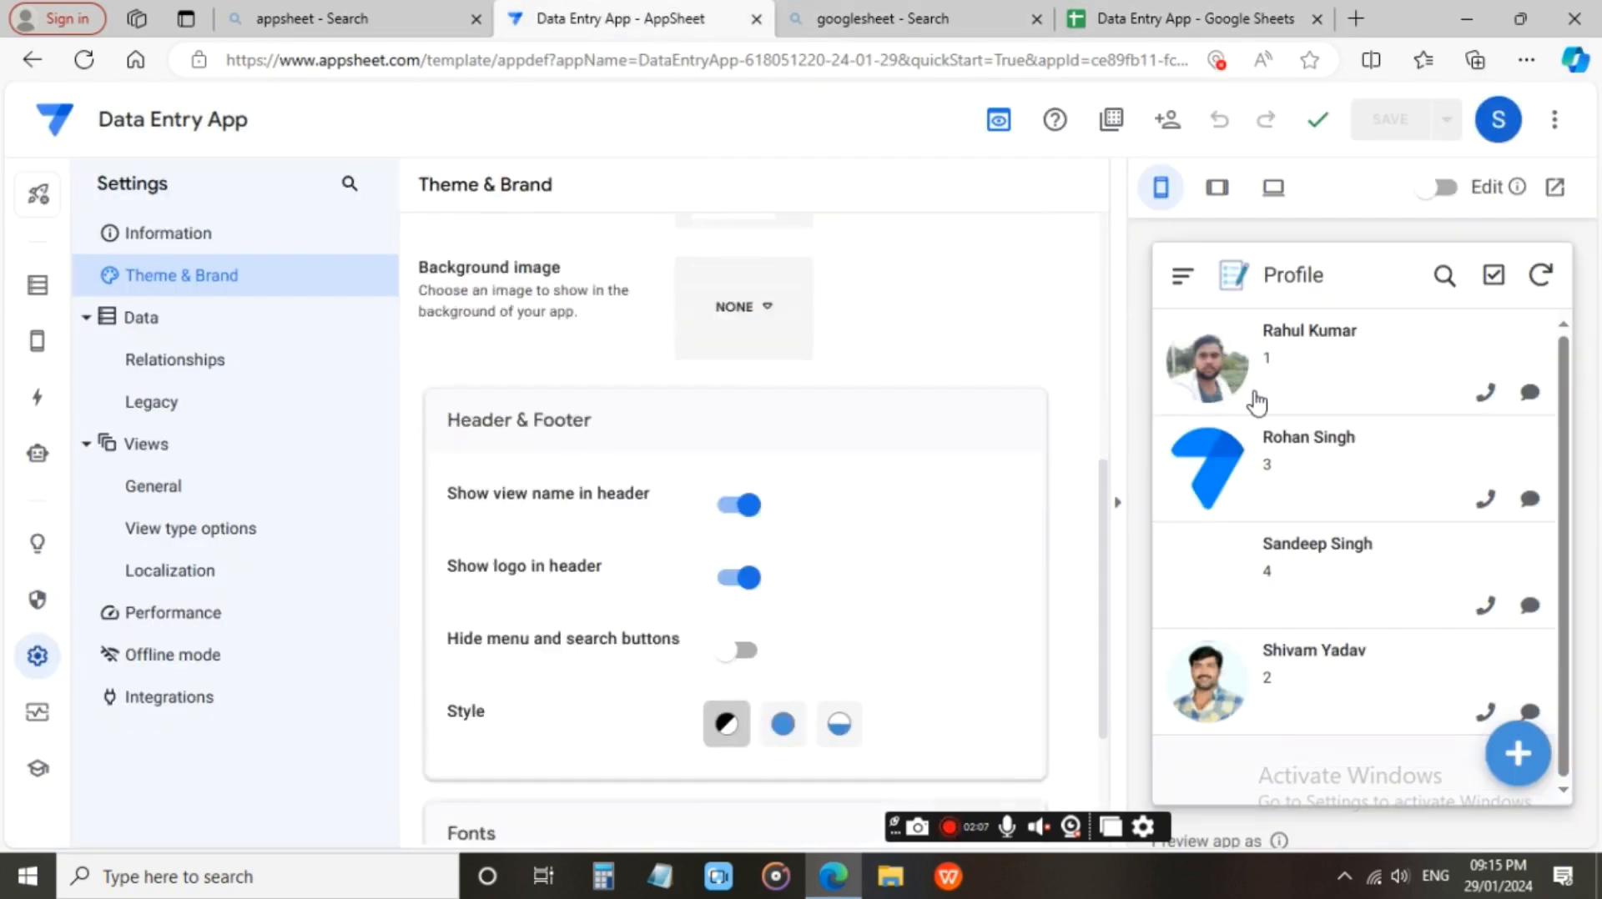
{"action": "left_click", "coordinate": [1273, 187]}
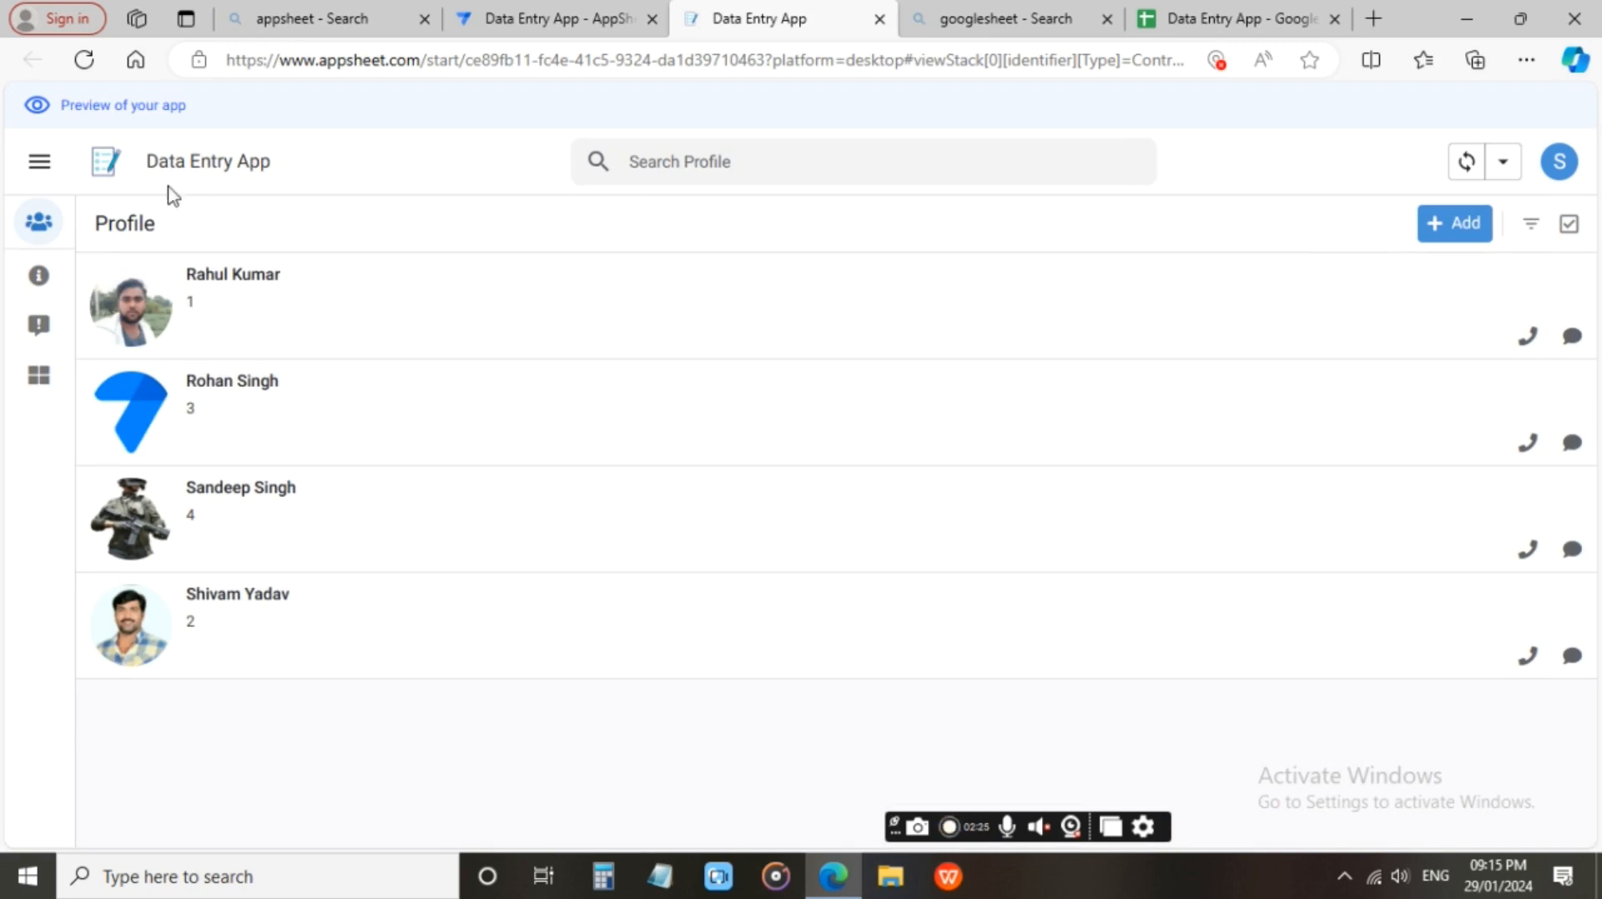
Add a new profile record in the desktop preview, review the form's fields and set the Id to 5.
{"action": "left_click", "coordinate": [1448, 229]}
{"action": "scroll", "coordinate": [1072, 300], "scroll_direction": "down", "scroll_amount": 2}
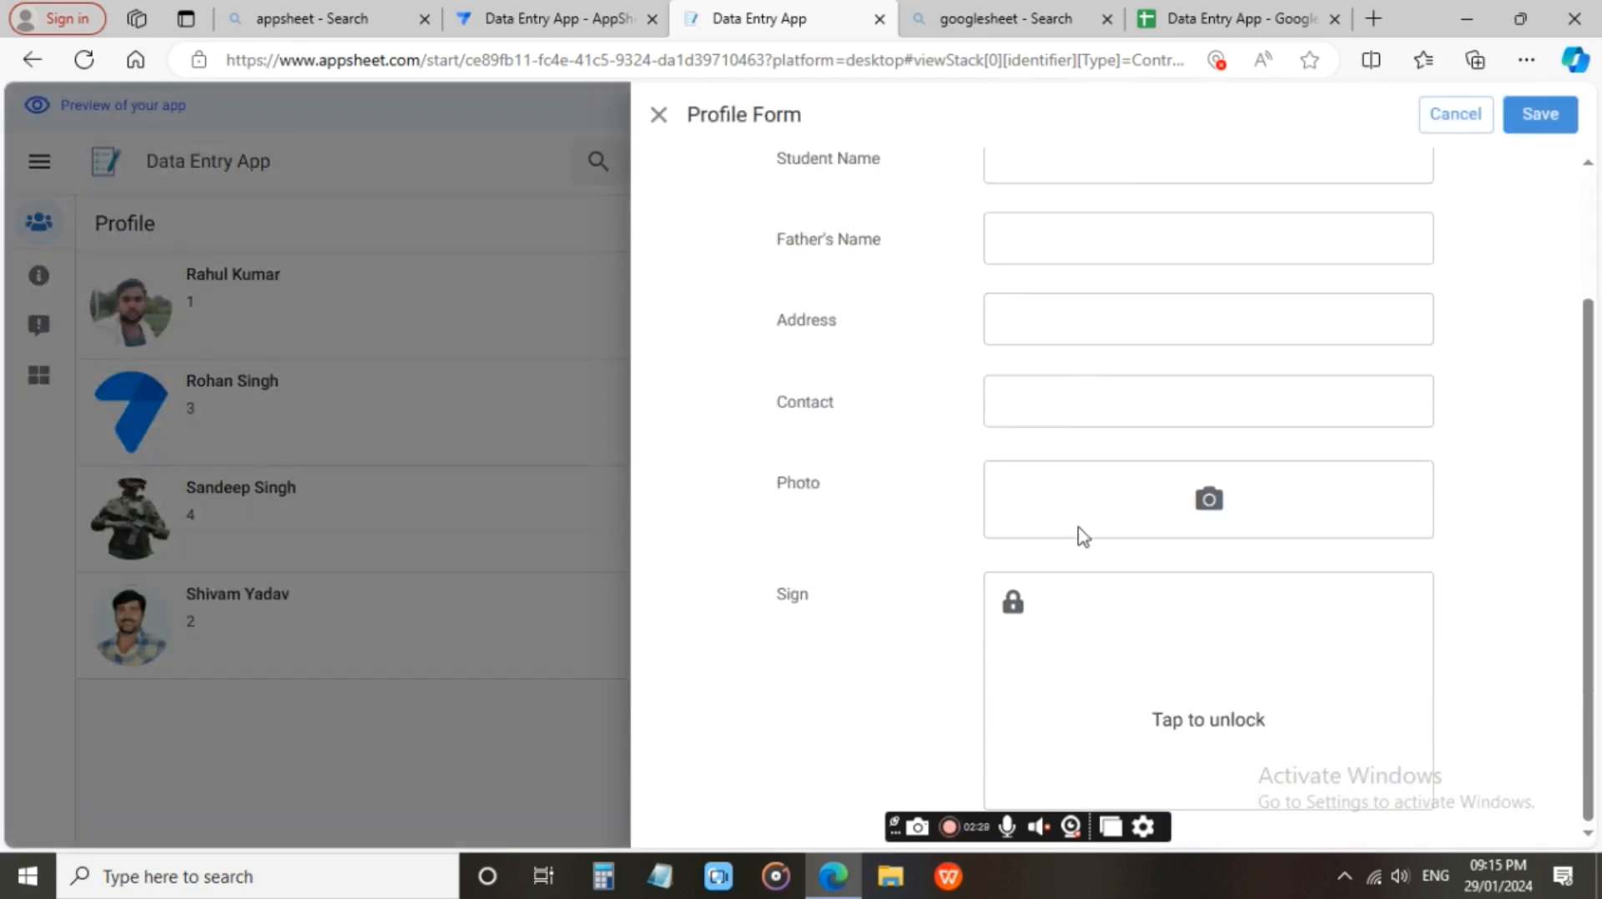
{"action": "scroll", "coordinate": [1089, 538], "scroll_direction": "up", "scroll_amount": 2}
{"action": "scroll", "coordinate": [1112, 321], "scroll_direction": "down", "scroll_amount": 2}
{"action": "scroll", "coordinate": [1120, 286], "scroll_direction": "up", "scroll_amount": 2}
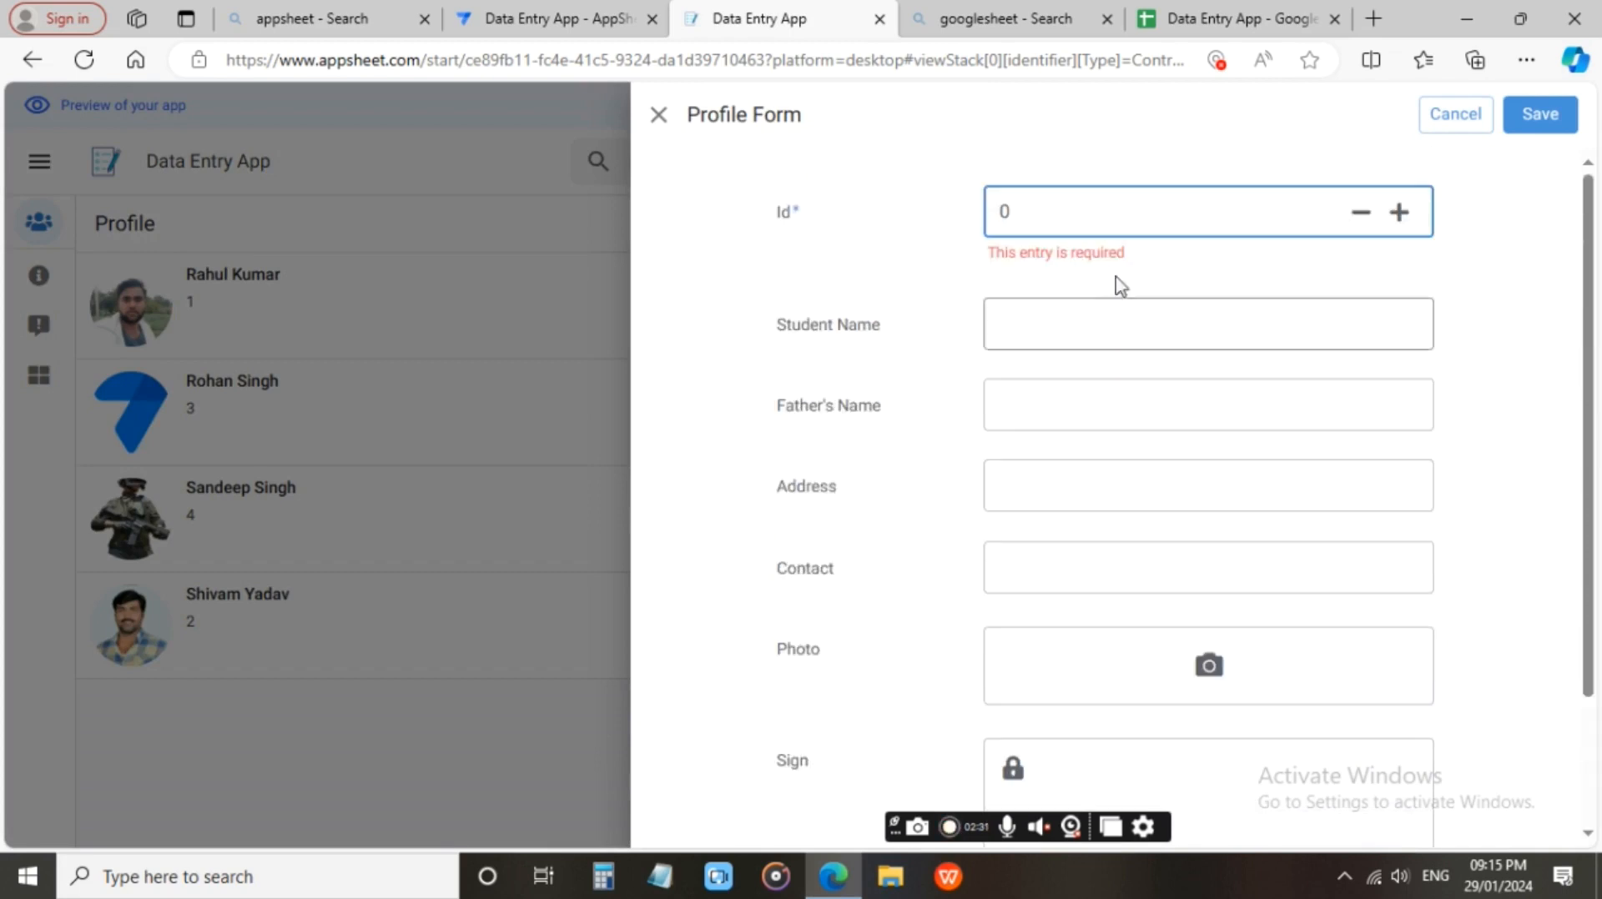
{"action": "scroll", "coordinate": [1127, 261], "scroll_direction": "down", "scroll_amount": 2}
{"action": "scroll", "coordinate": [1126, 267], "scroll_direction": "up", "scroll_amount": 2}
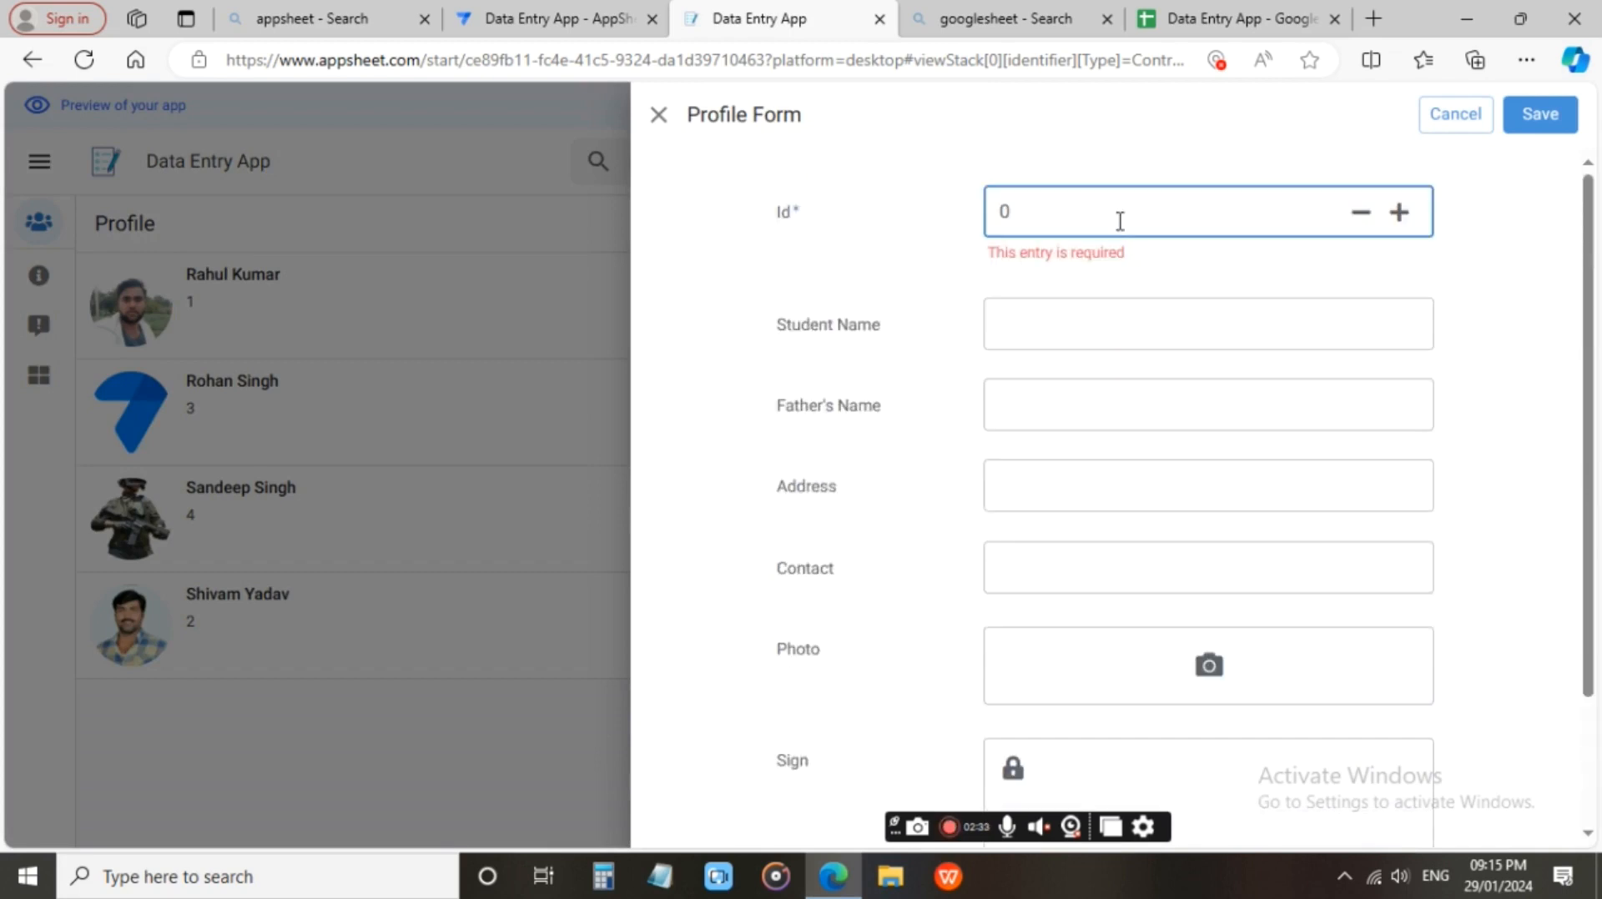
Enter the student's name, father's name, address and contact number in the Id 5 profile form.
{"action": "left_click", "coordinate": [1116, 333]}
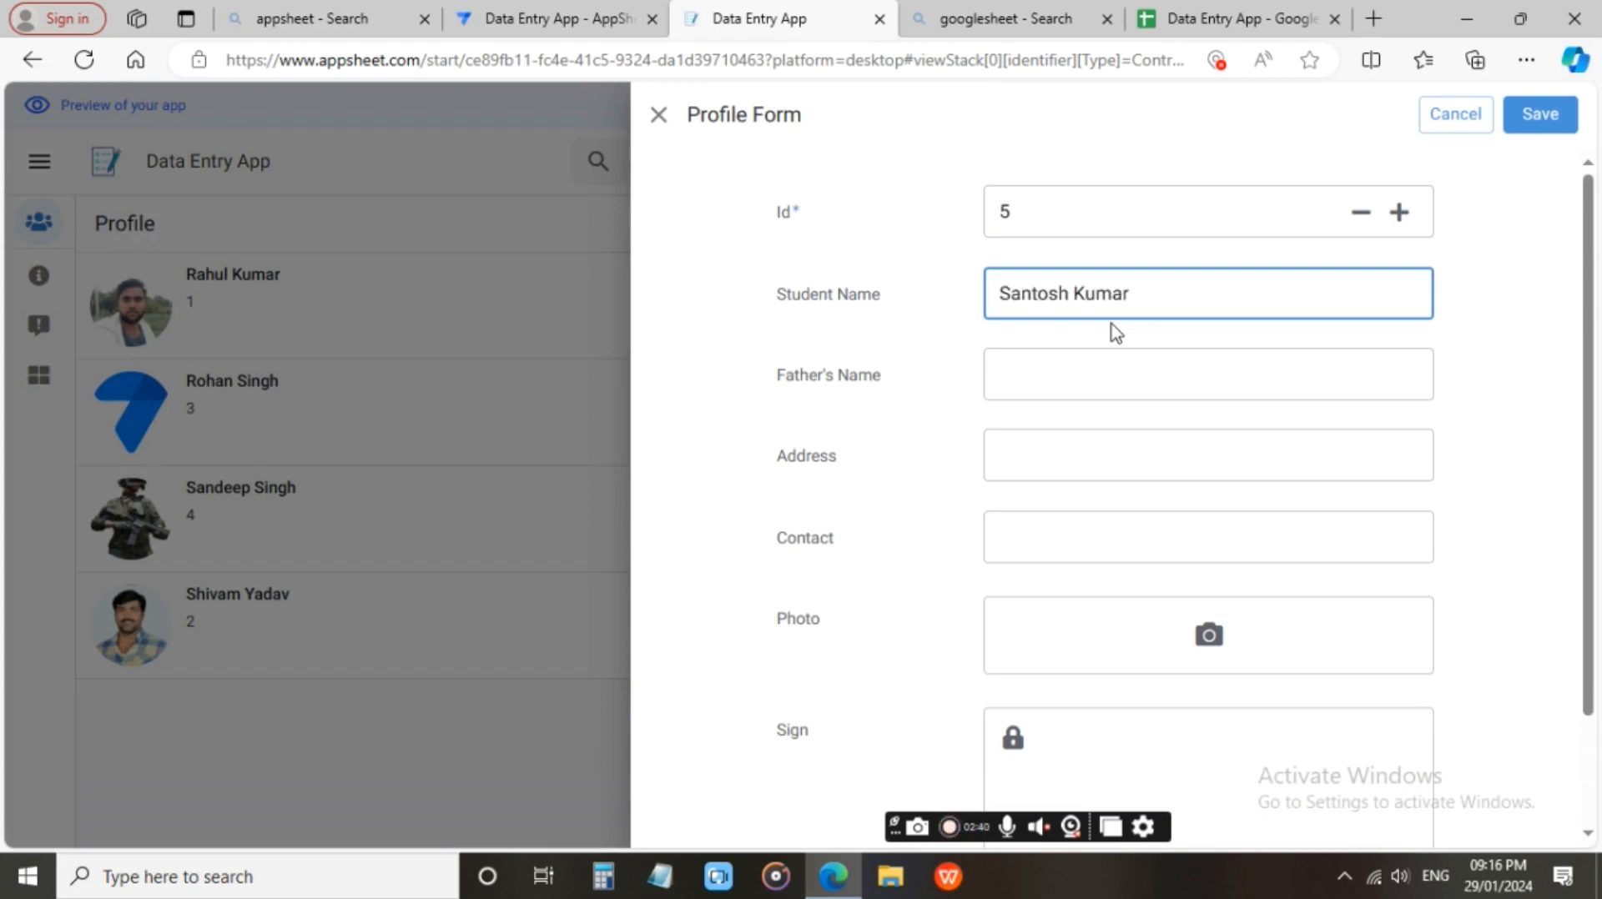
{"action": "left_click", "coordinate": [1088, 376]}
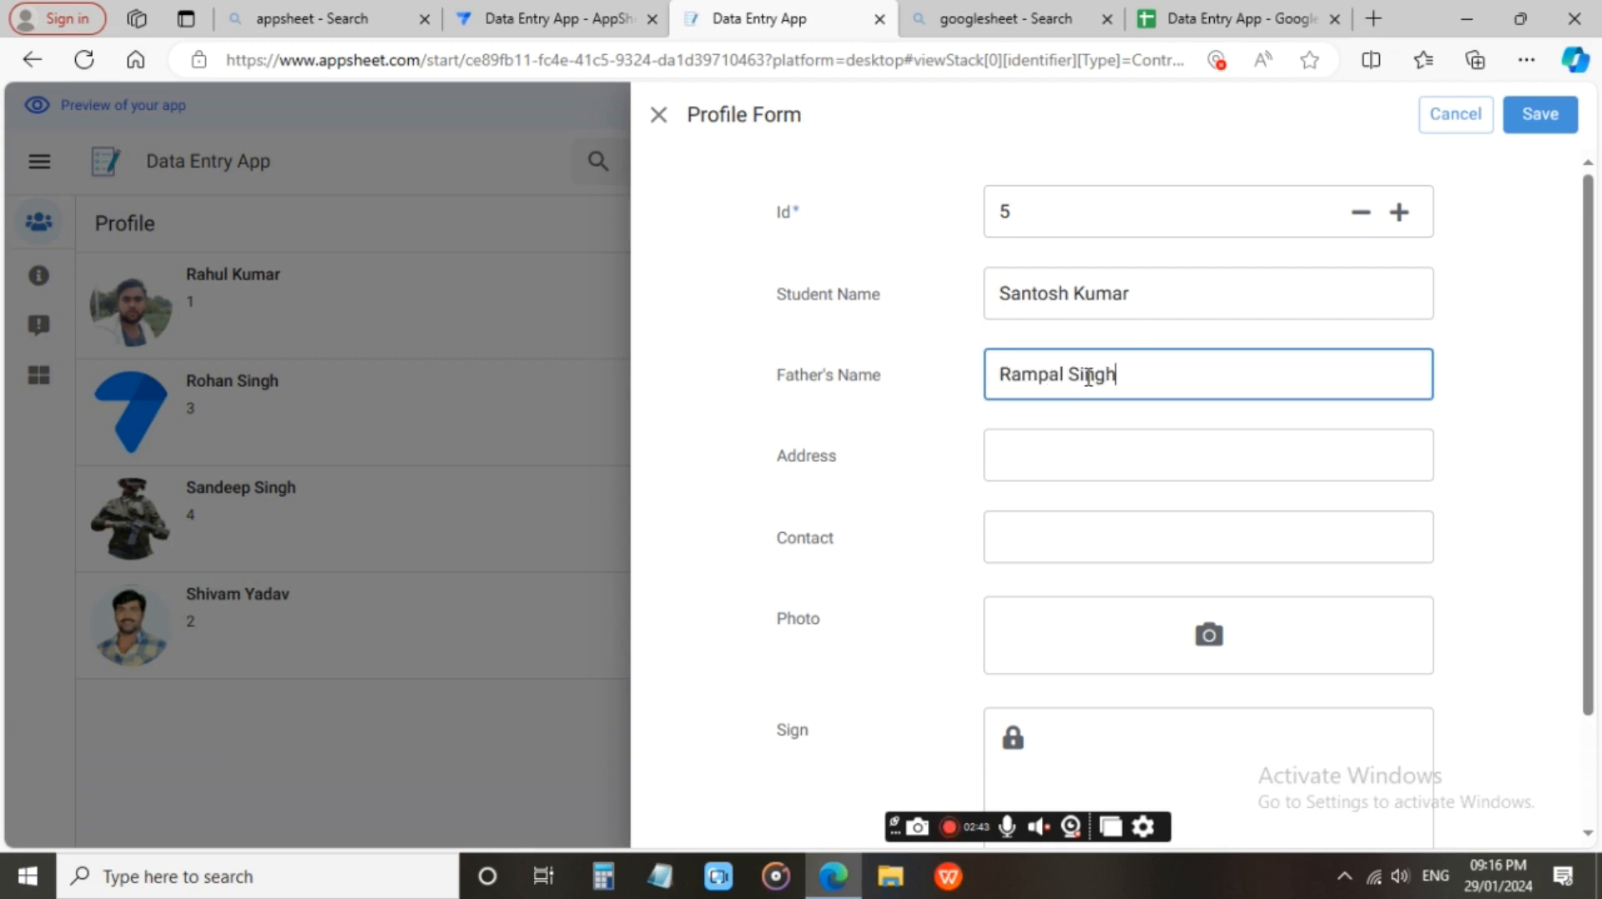
{"action": "left_click", "coordinate": [1064, 455]}
{"action": "type", "text": "Agra"}
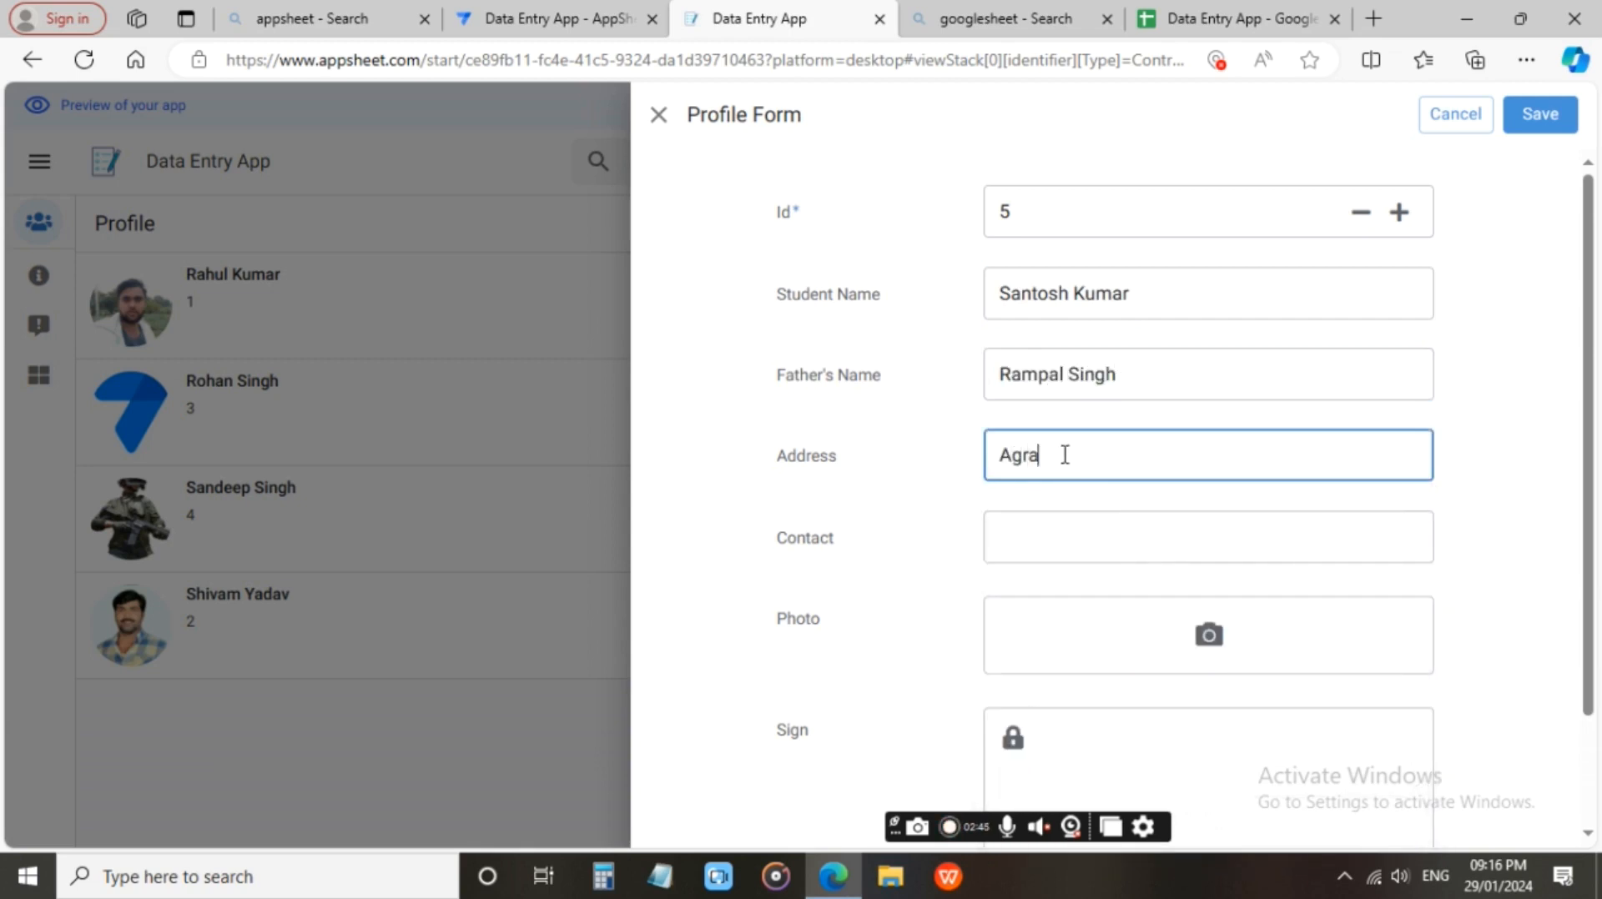
{"action": "left_click", "coordinate": [1082, 532]}
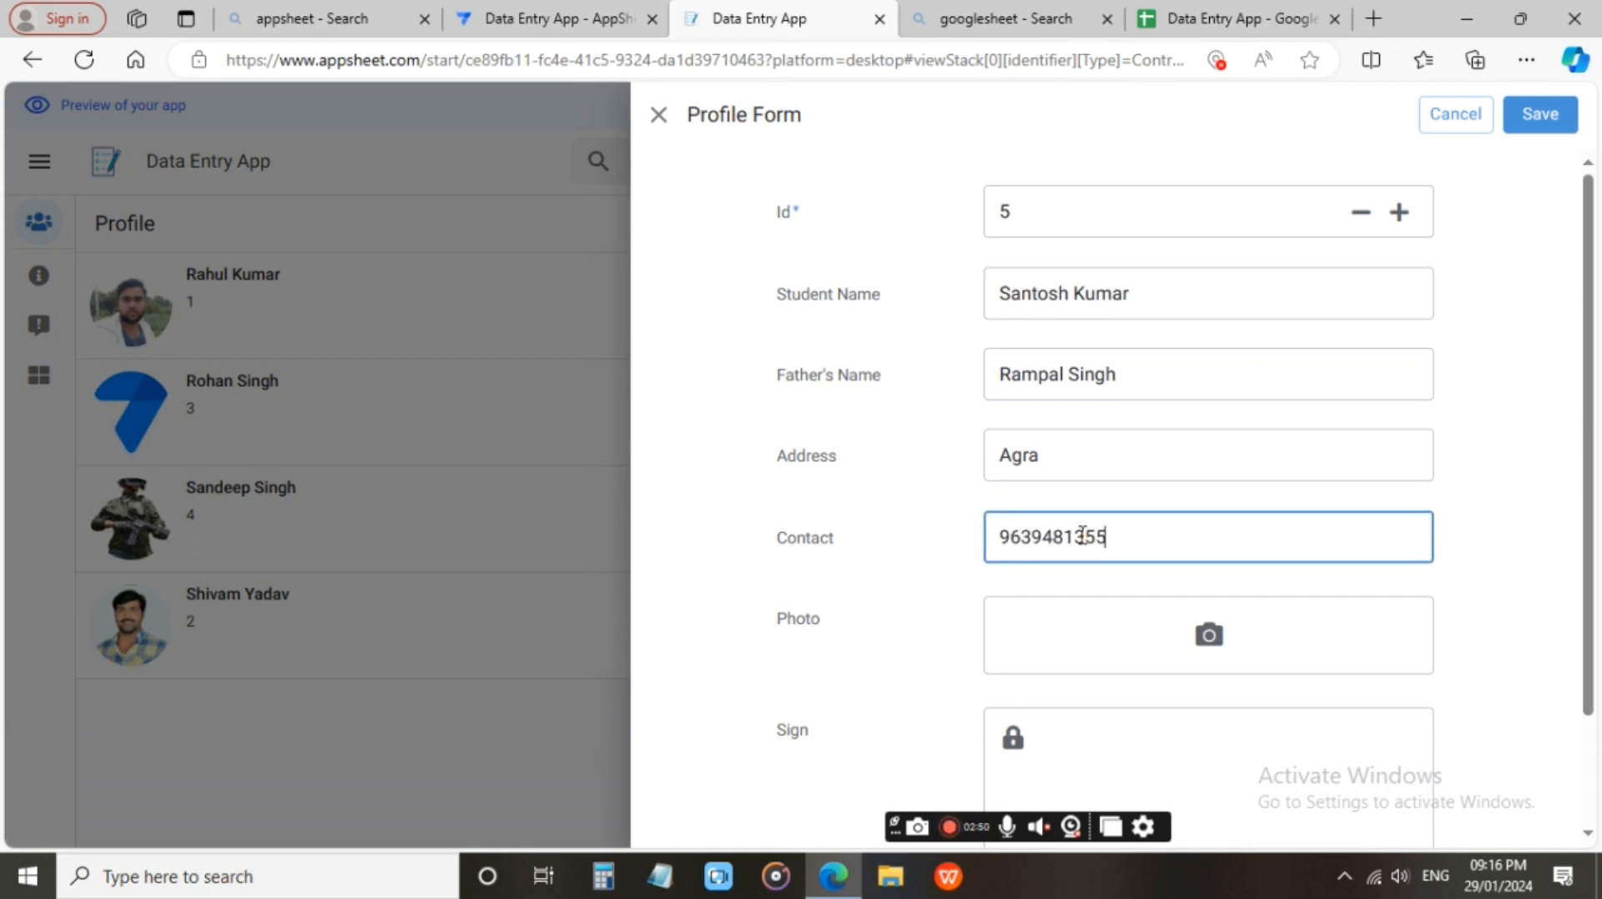
Attach a portrait image with a blue background from Local Disk (E:) as the photo of the Id 5 record.
{"action": "left_click", "coordinate": [1128, 631]}
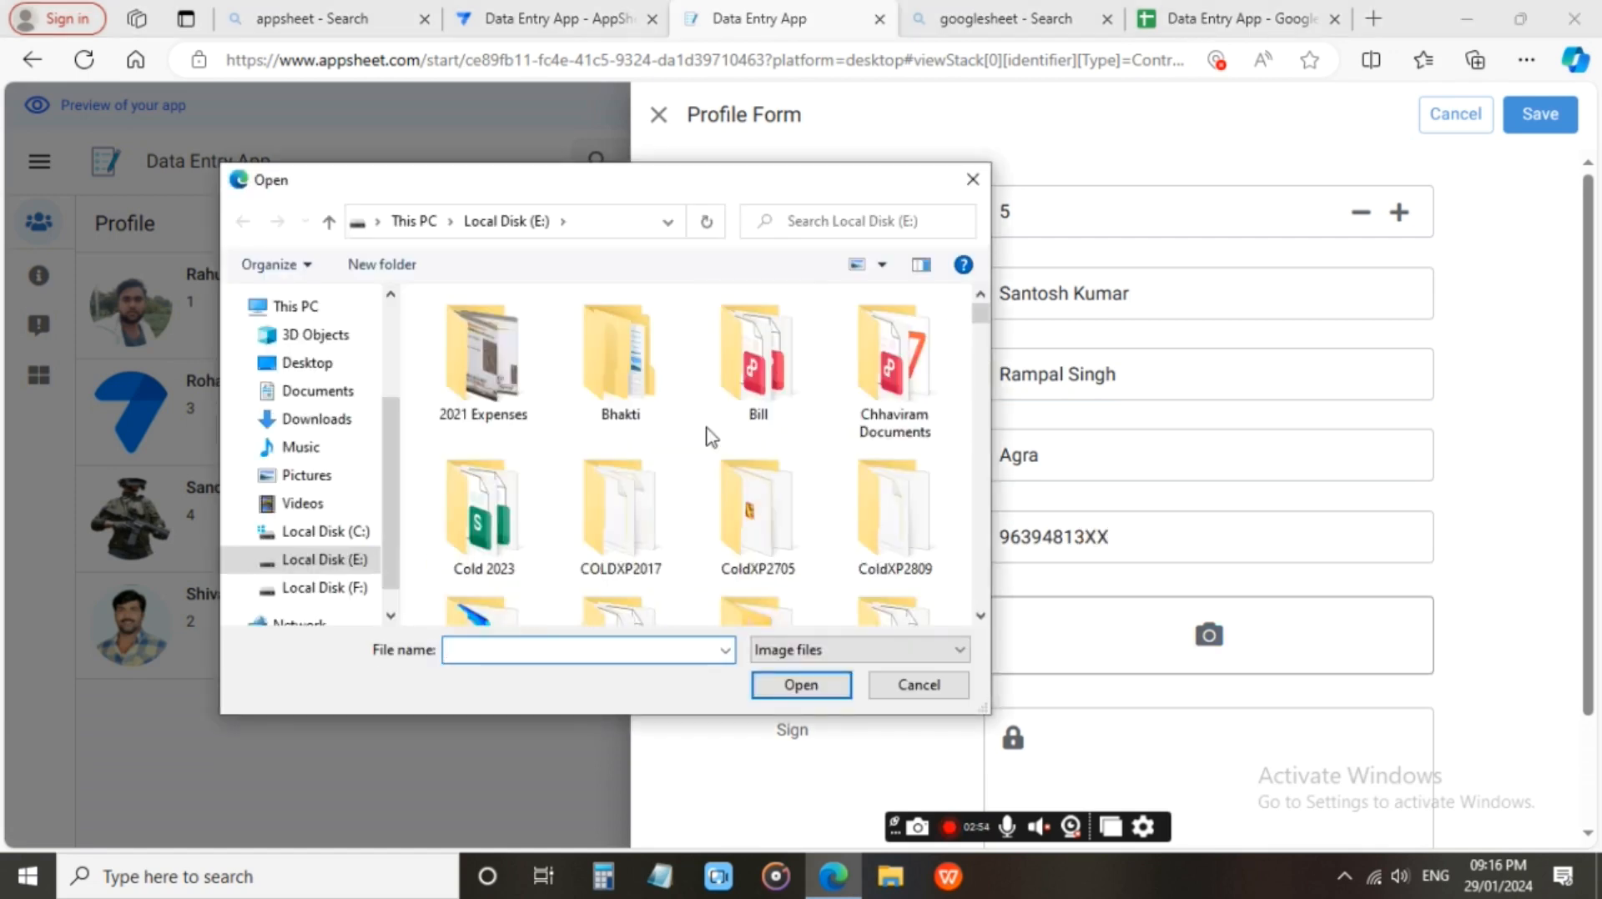
{"action": "scroll", "coordinate": [710, 435], "scroll_direction": "down", "scroll_amount": 10}
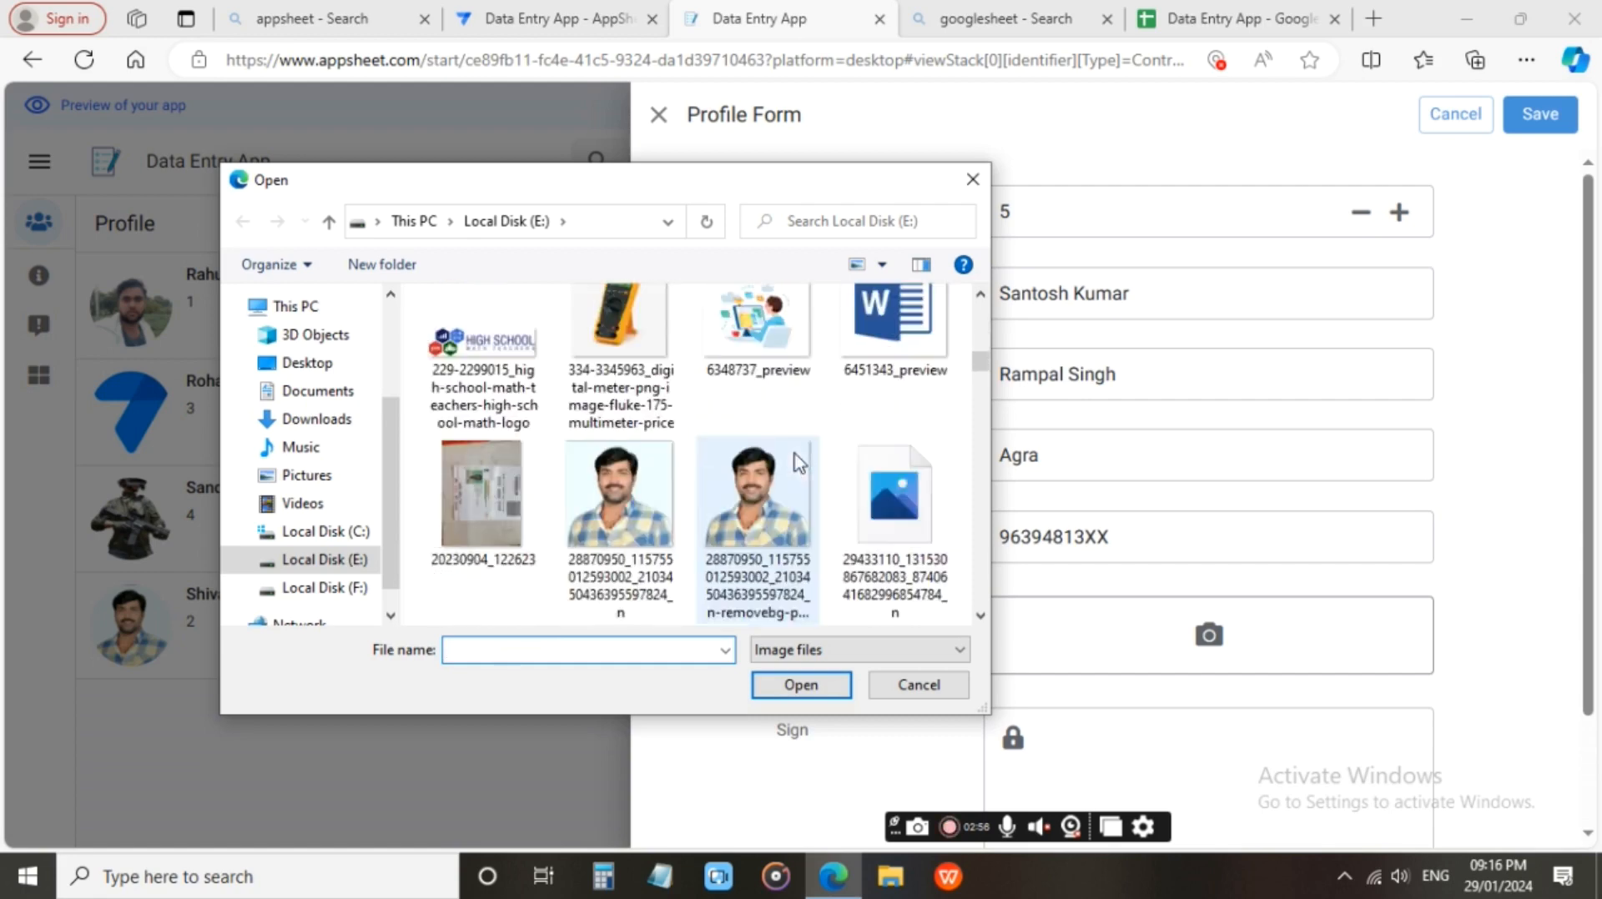
{"action": "scroll", "coordinate": [799, 467], "scroll_direction": "down", "scroll_amount": 3}
{"action": "scroll", "coordinate": [799, 467], "scroll_direction": "down", "scroll_amount": 3}
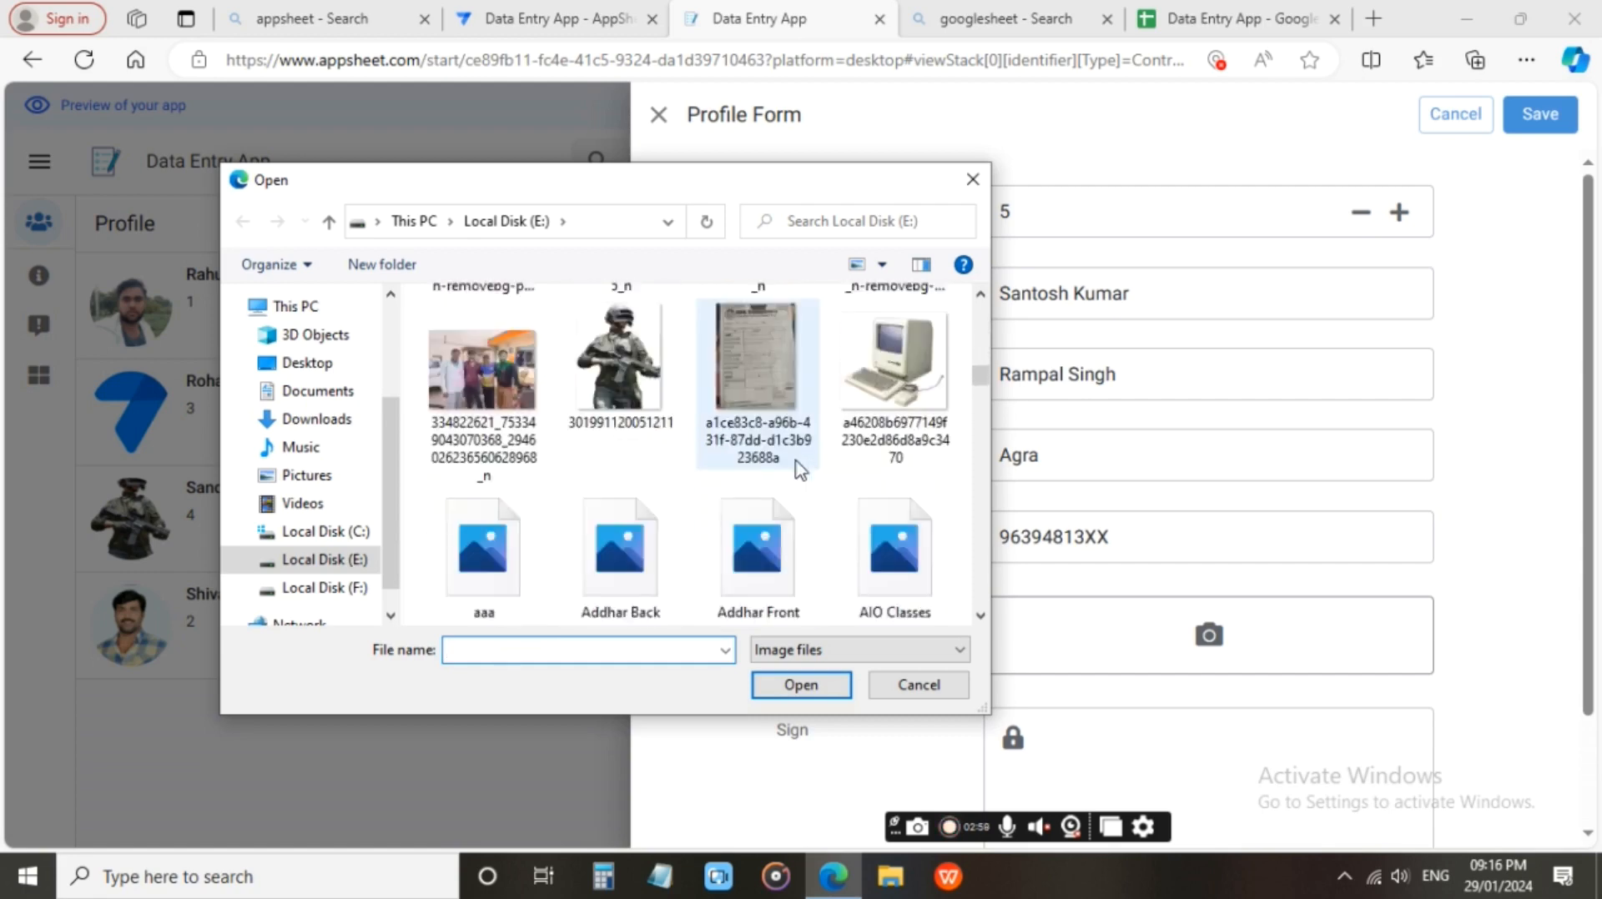
{"action": "left_click", "coordinate": [756, 534]}
{"action": "left_click", "coordinate": [802, 685]}
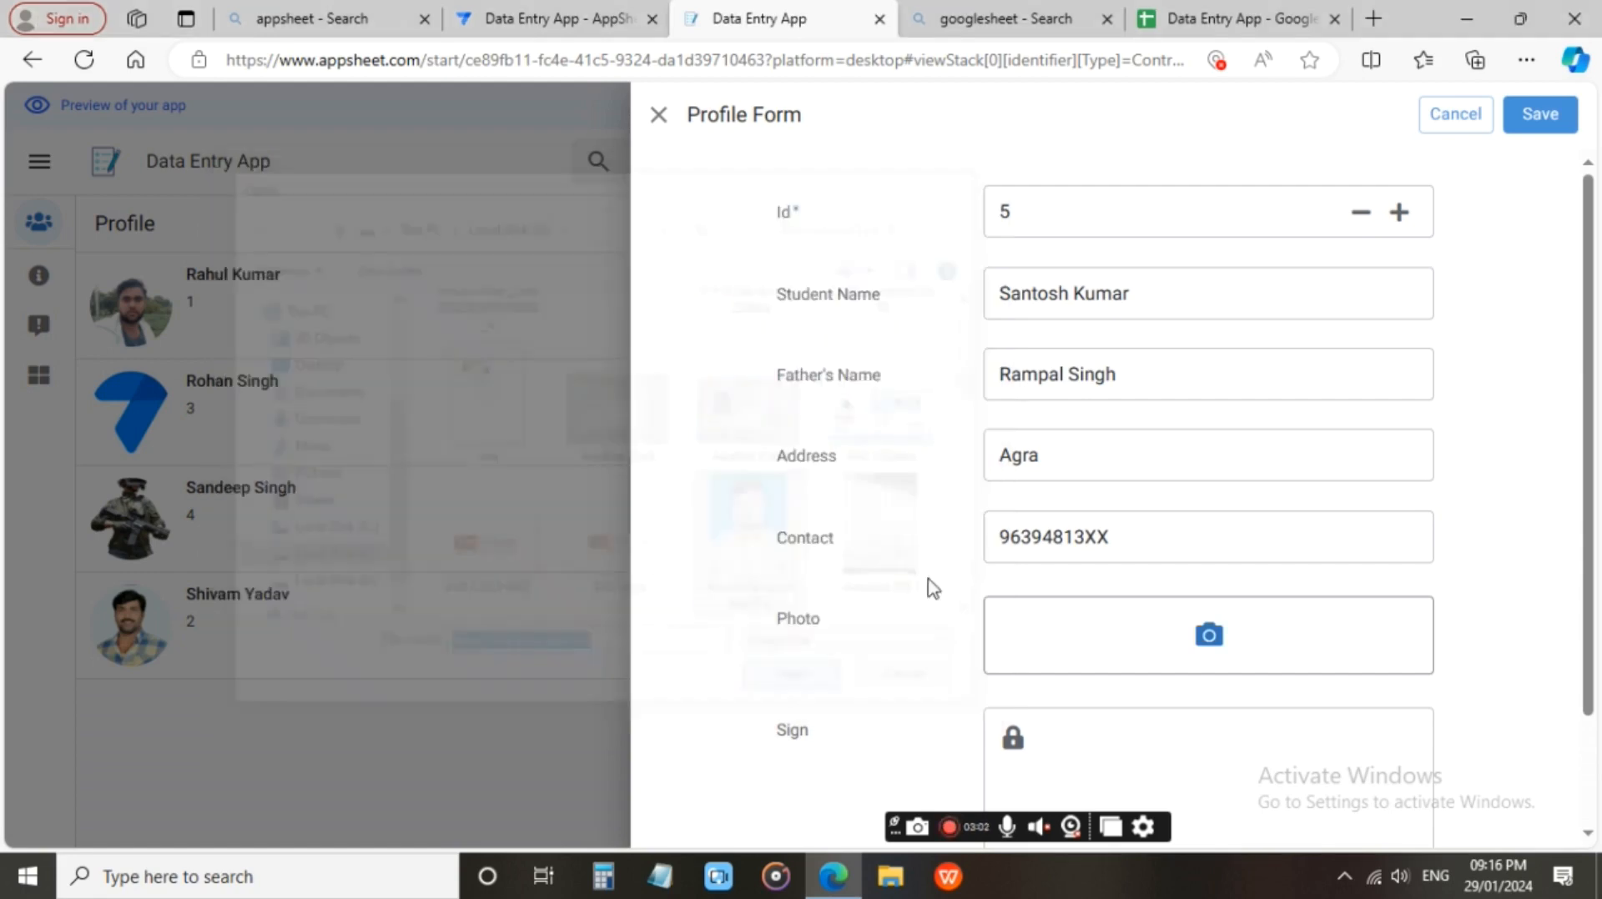
Draw a freehand signature in the Sign field of the Id 5 record and save the record.
{"action": "scroll", "coordinate": [1090, 548], "scroll_direction": "down", "scroll_amount": 2}
{"action": "scroll", "coordinate": [1090, 547], "scroll_direction": "down", "scroll_amount": 5}
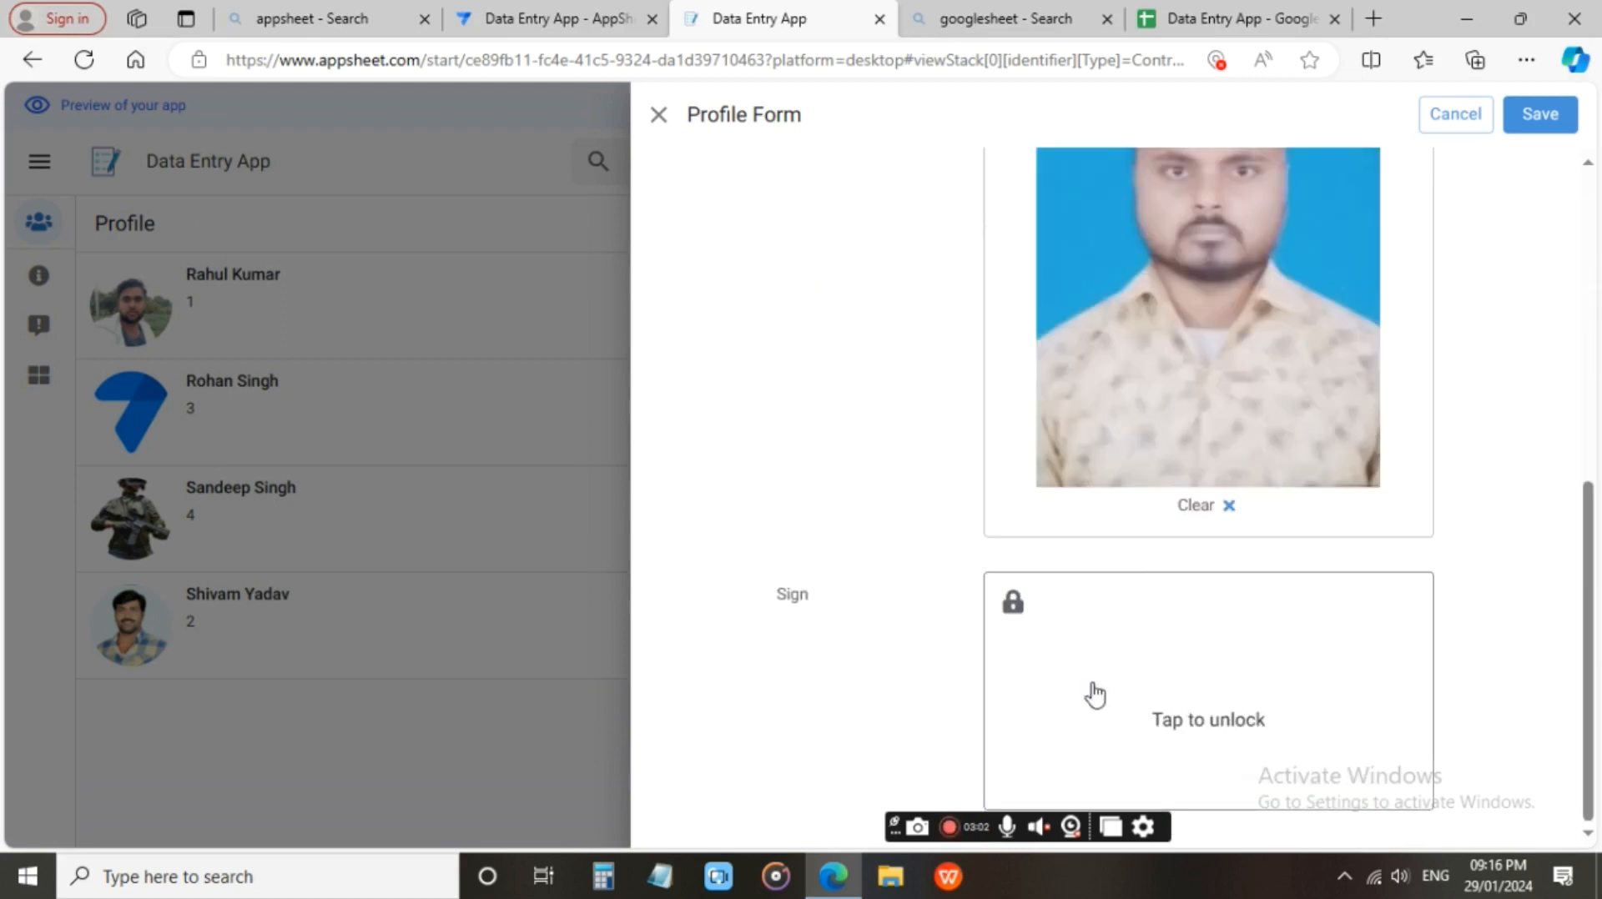
{"action": "left_click", "coordinate": [1164, 726]}
{"action": "left_click_drag", "start_coordinate": [1216, 755], "coordinate": [1310, 686]}
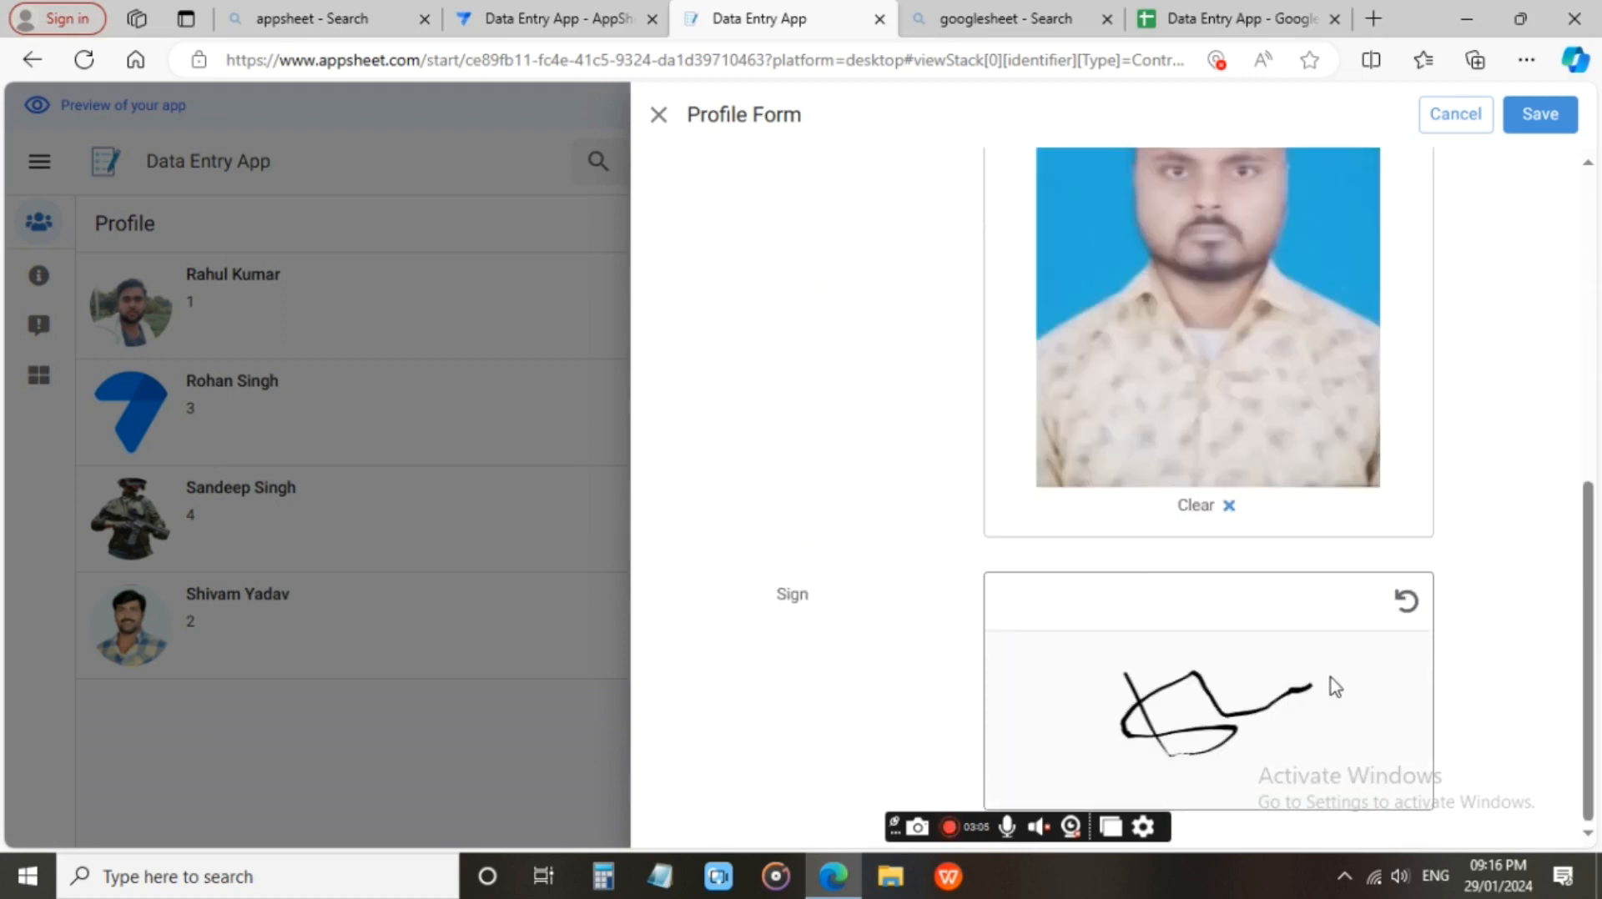
{"action": "left_click", "coordinate": [1547, 117]}
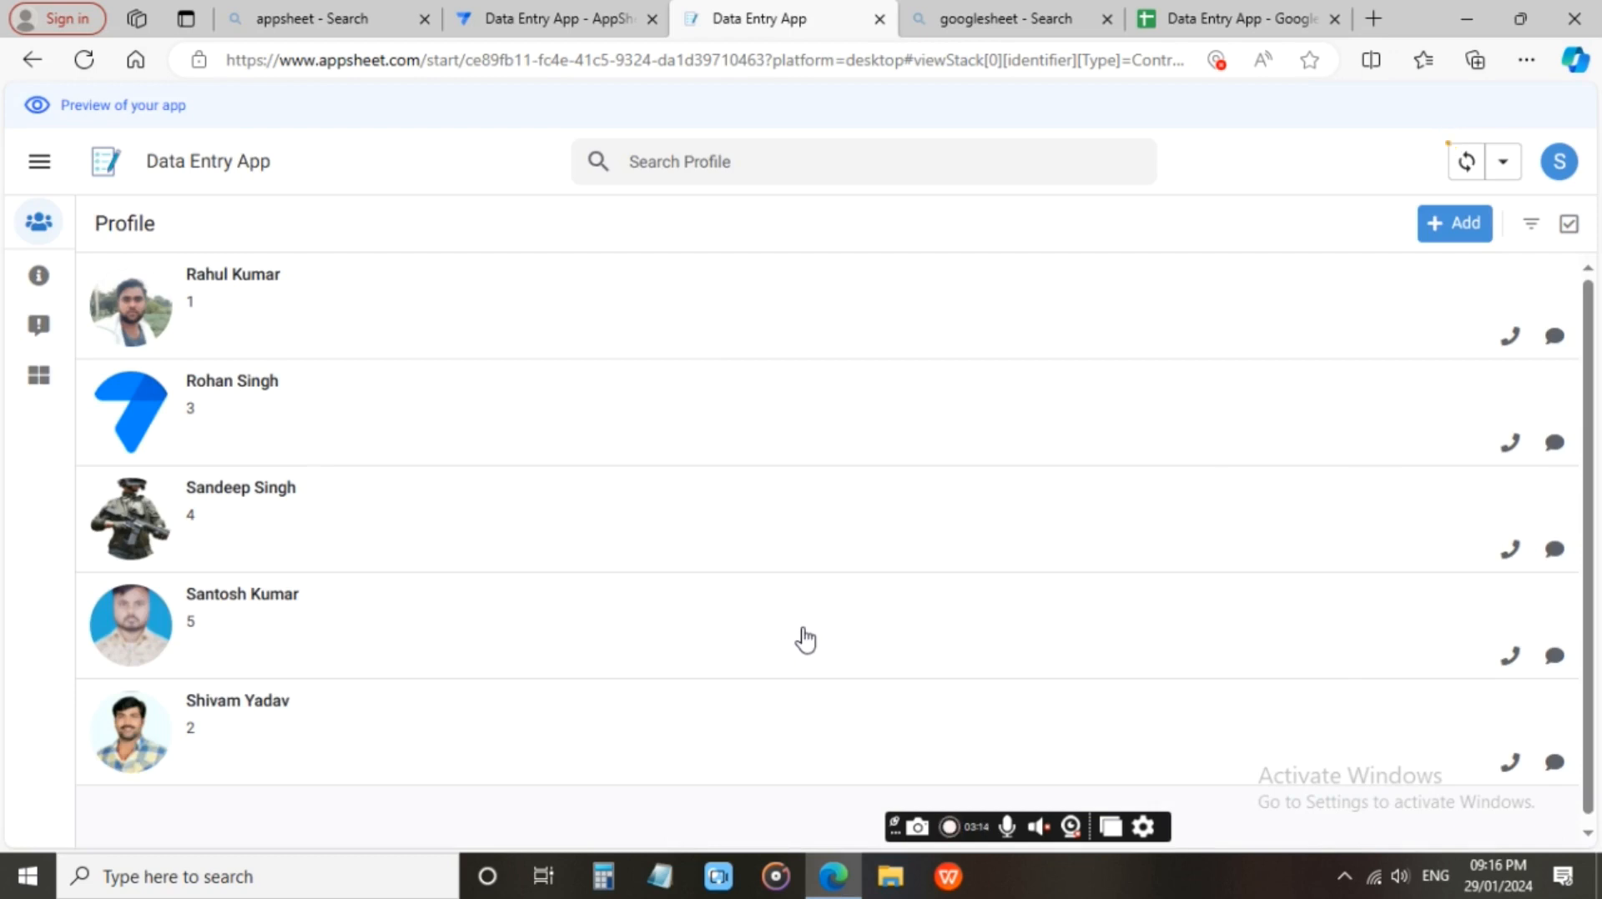
Switch to the Data Entry App spreadsheet in Google Sheets and check the new record in row 6.
{"action": "left_click", "coordinate": [1212, 11]}
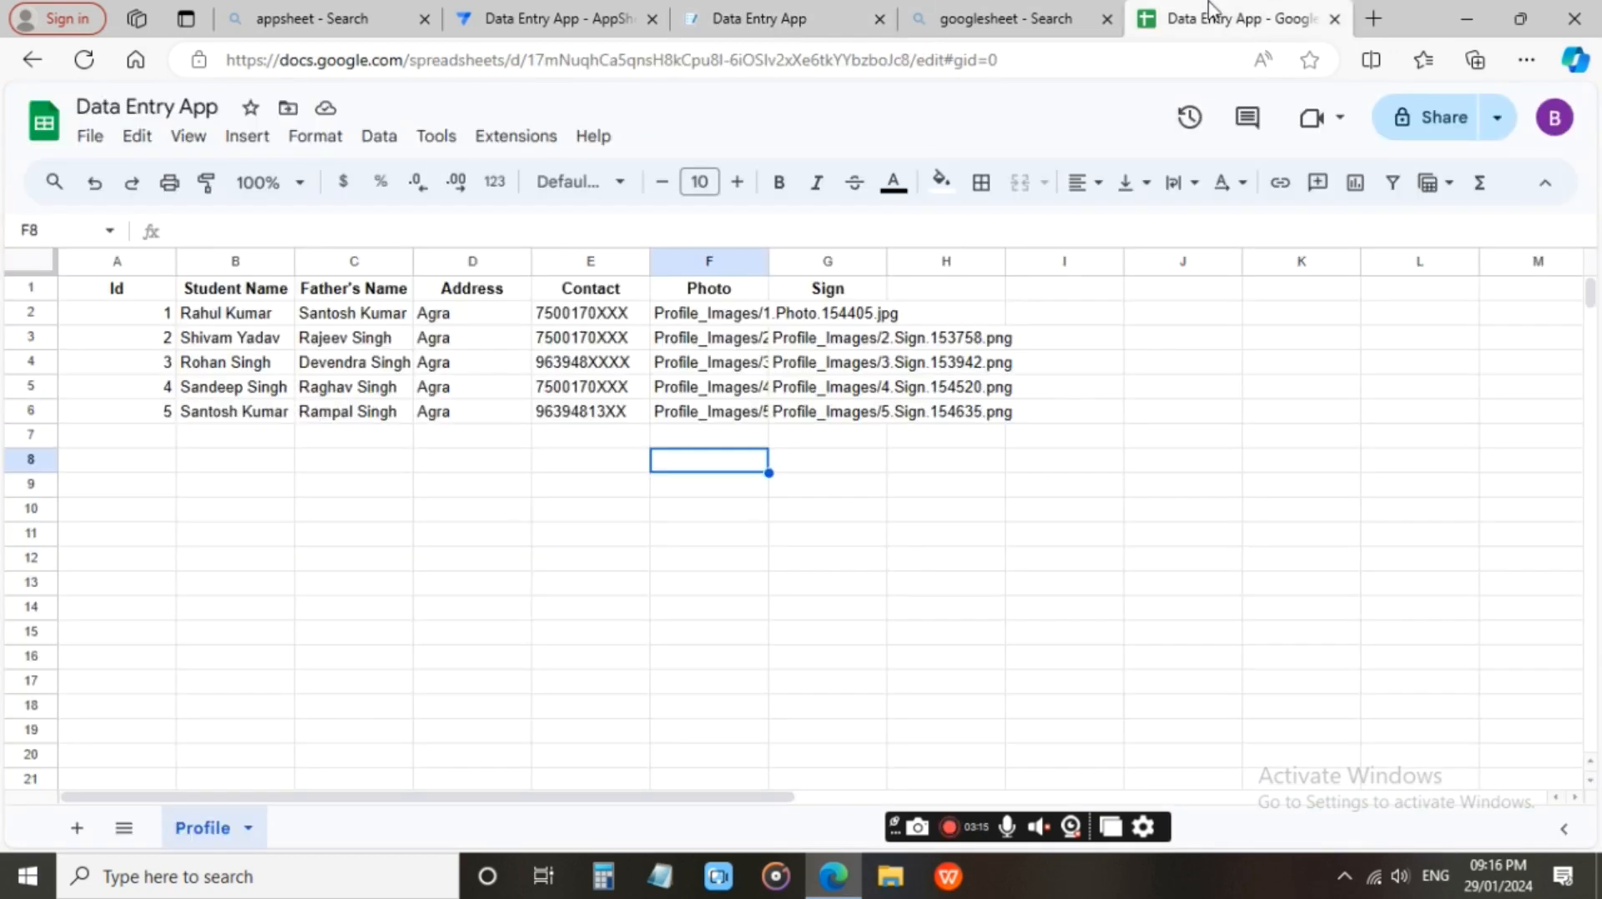
{"action": "left_click_drag", "start_coordinate": [224, 420], "coordinate": [993, 443]}
{"action": "left_click", "coordinate": [949, 511]}
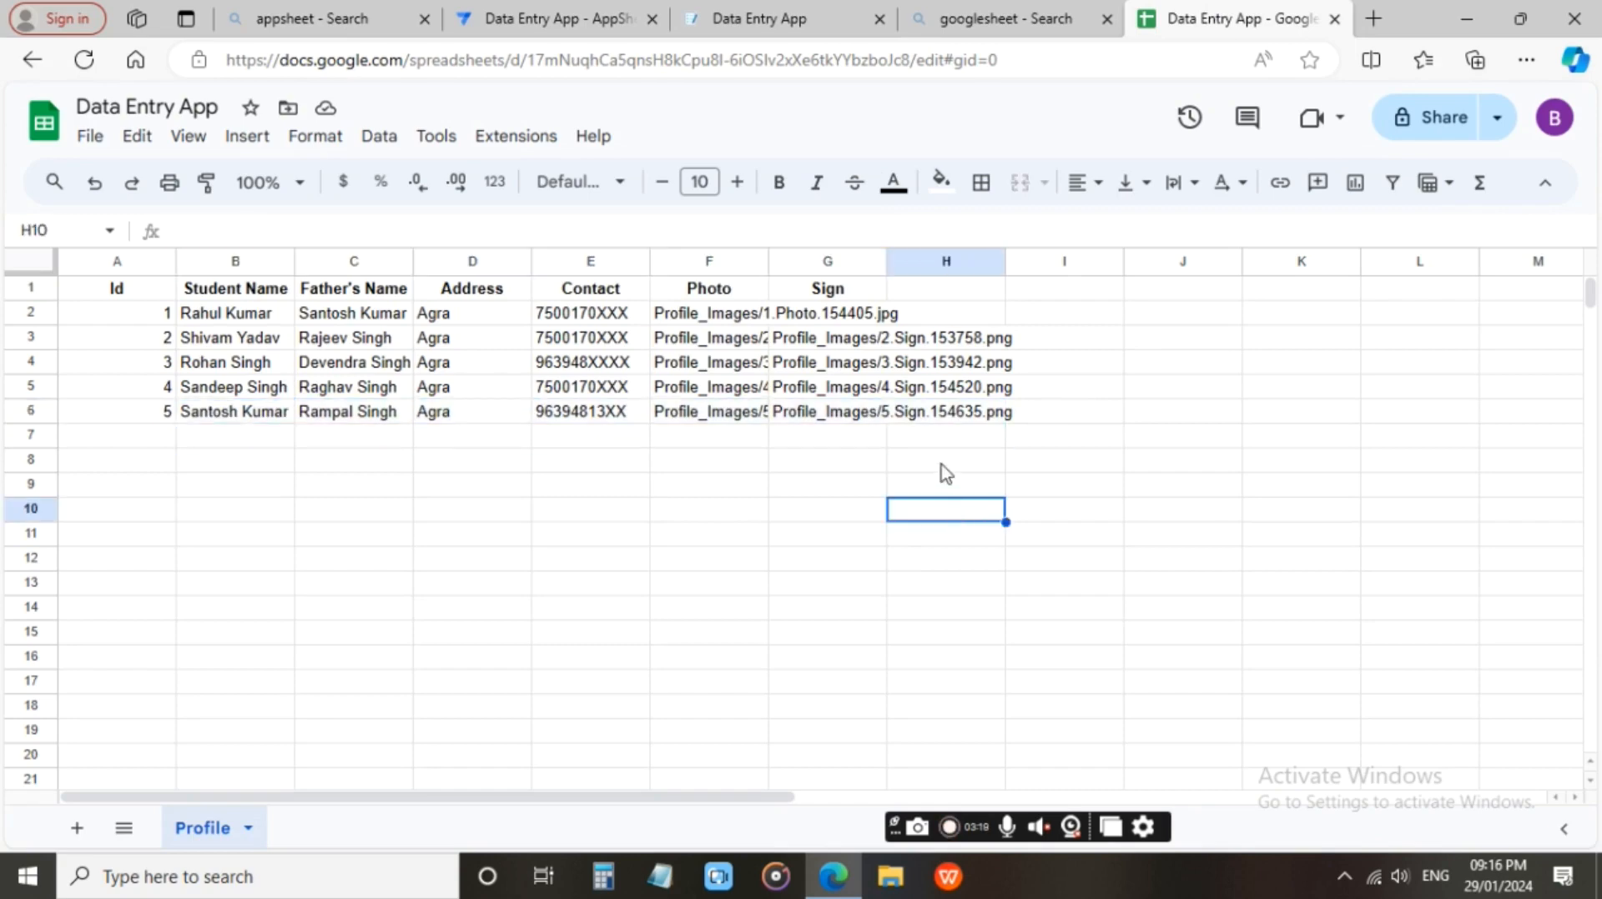
Return to the app's desktop preview, expand its navigation menu and open the About page.
{"action": "left_click", "coordinate": [747, 18]}
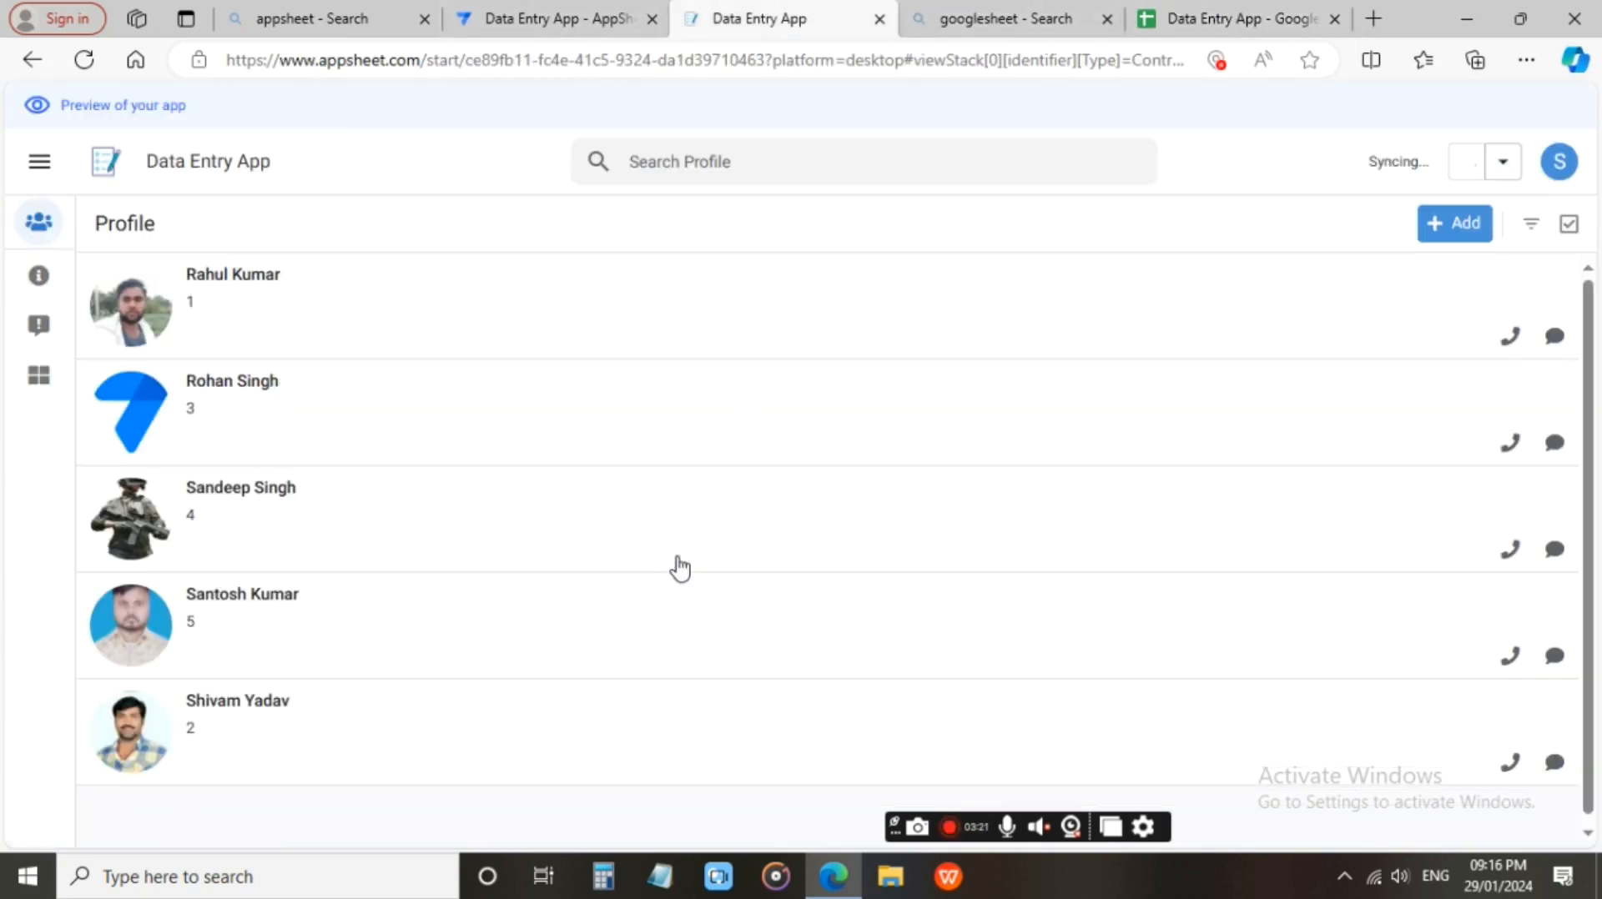
{"action": "left_click", "coordinate": [43, 226]}
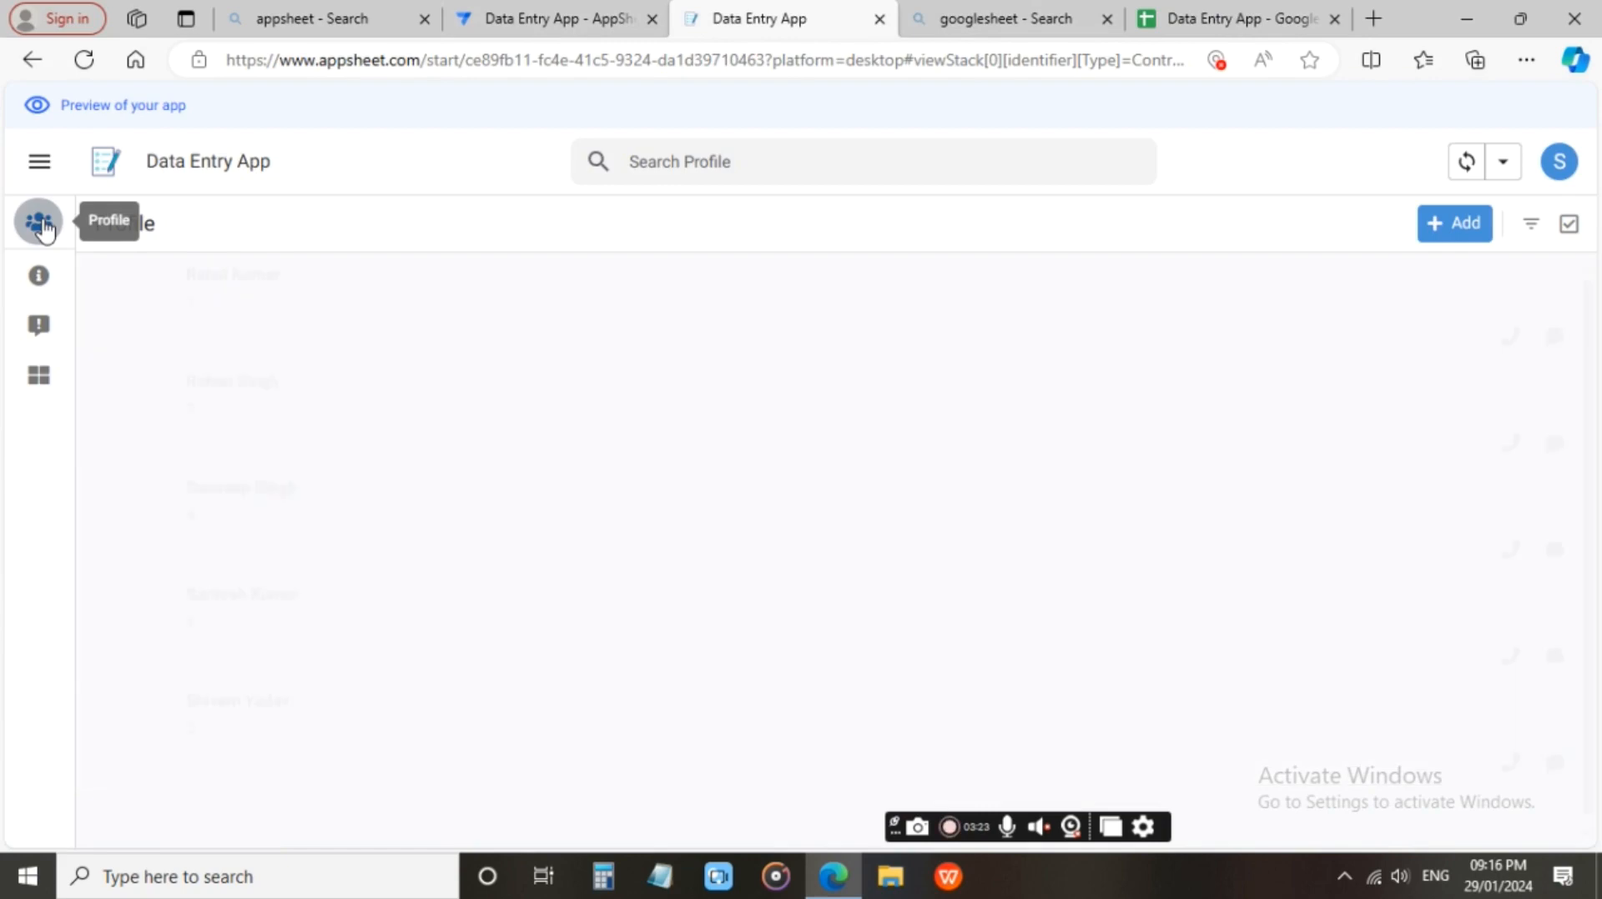
{"action": "left_click", "coordinate": [37, 161]}
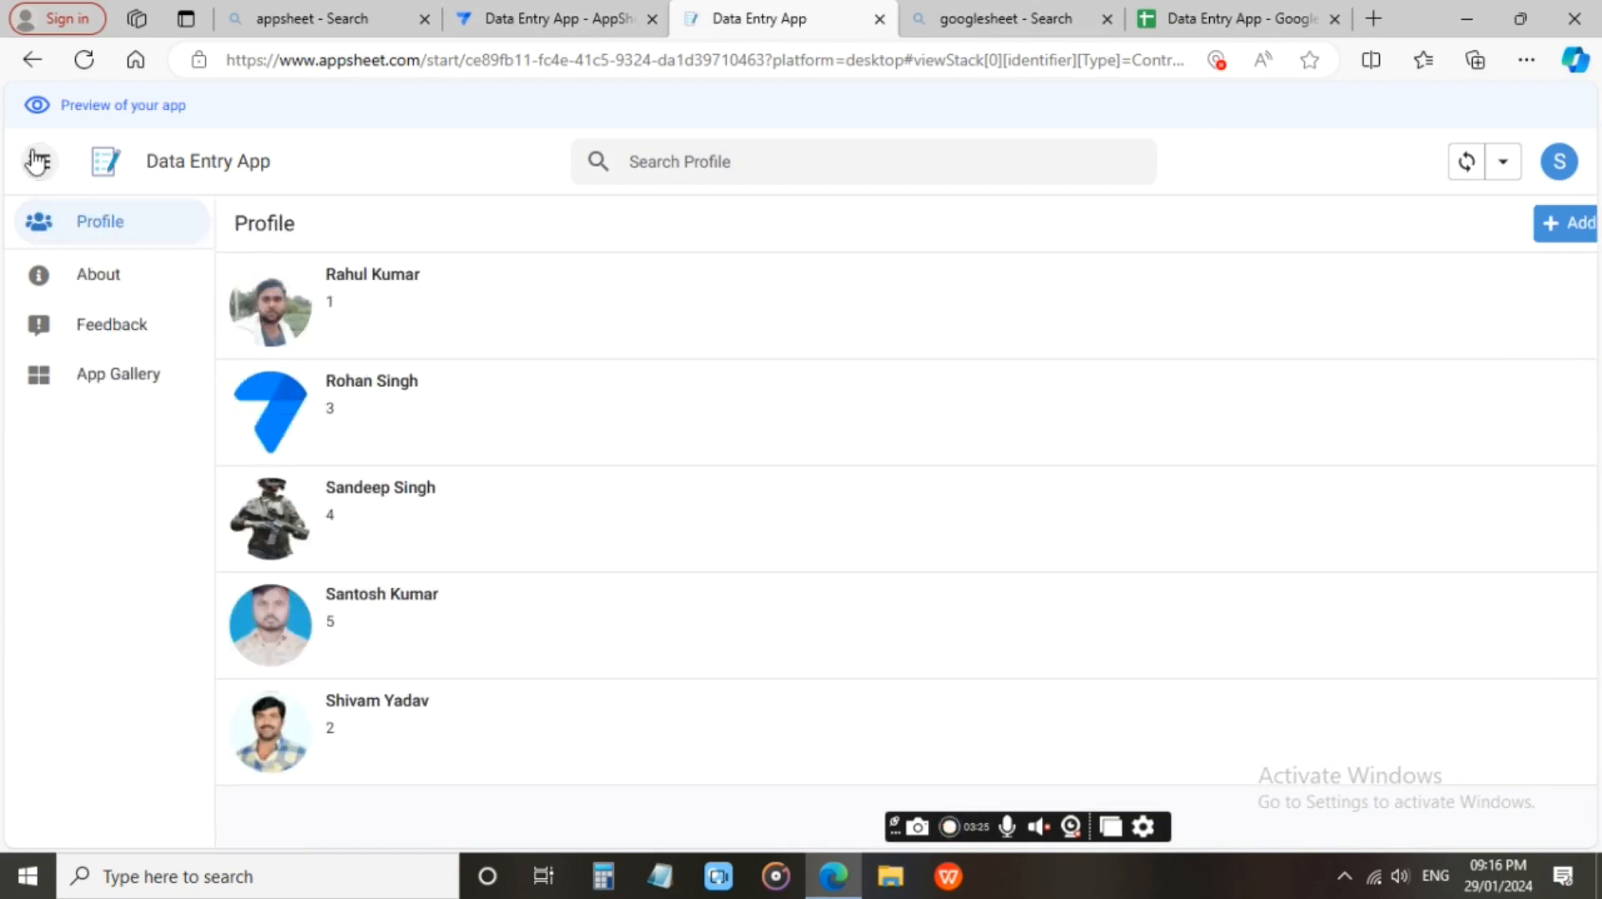
{"action": "left_click", "coordinate": [121, 284]}
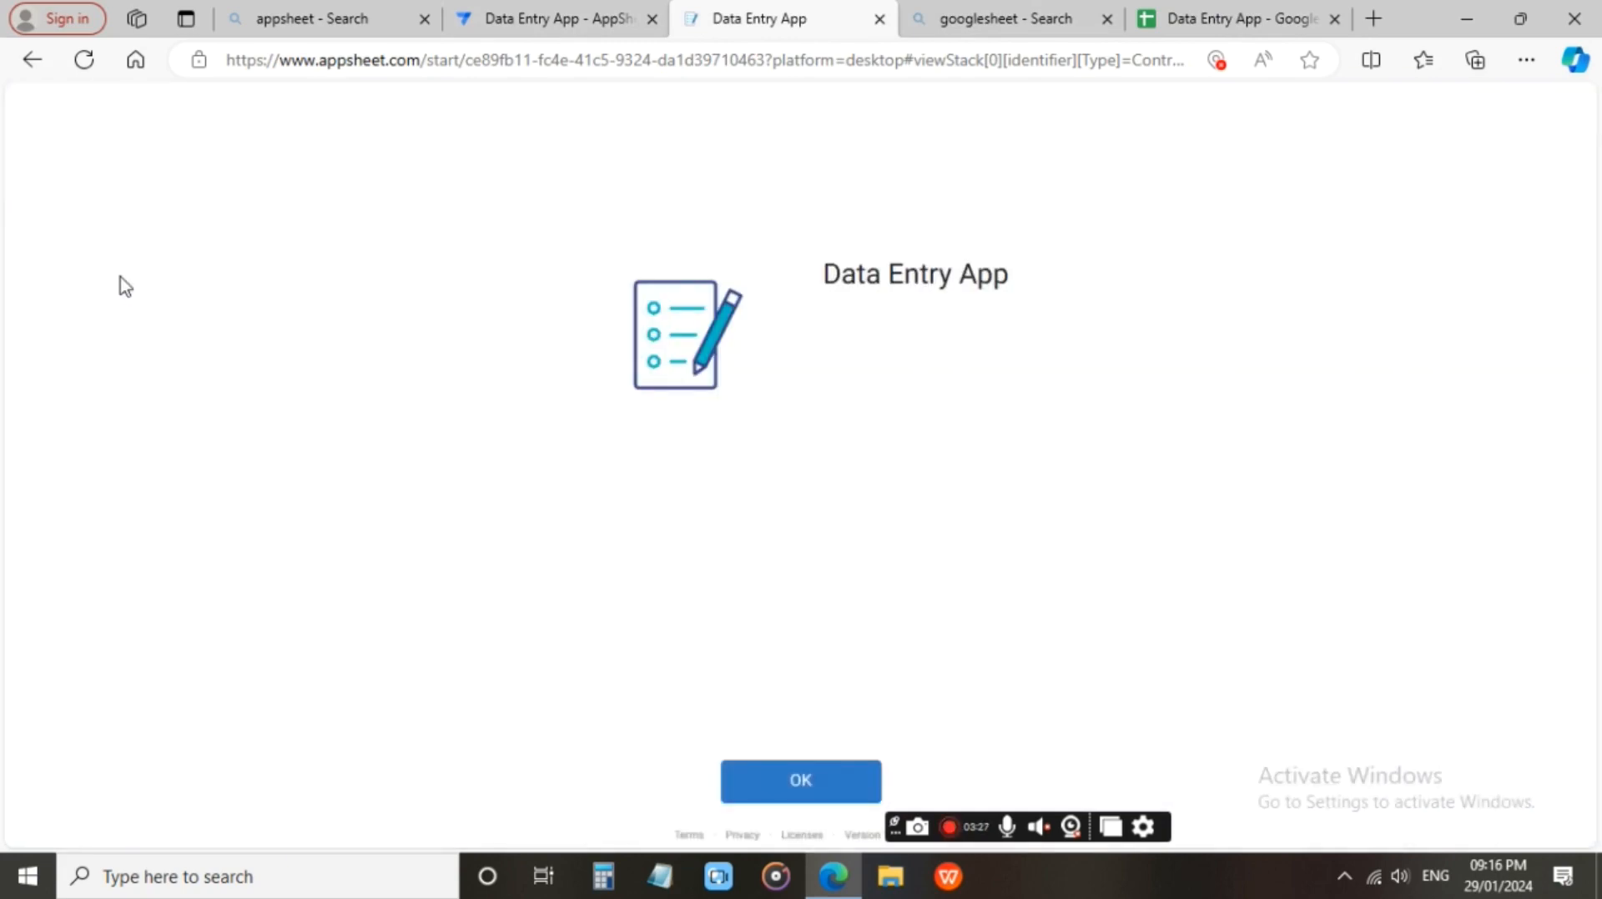
Leave the About page and examine the app's Information settings in the AppSheet editor, from App Properties to App Documentation.
{"action": "left_click", "coordinate": [797, 782]}
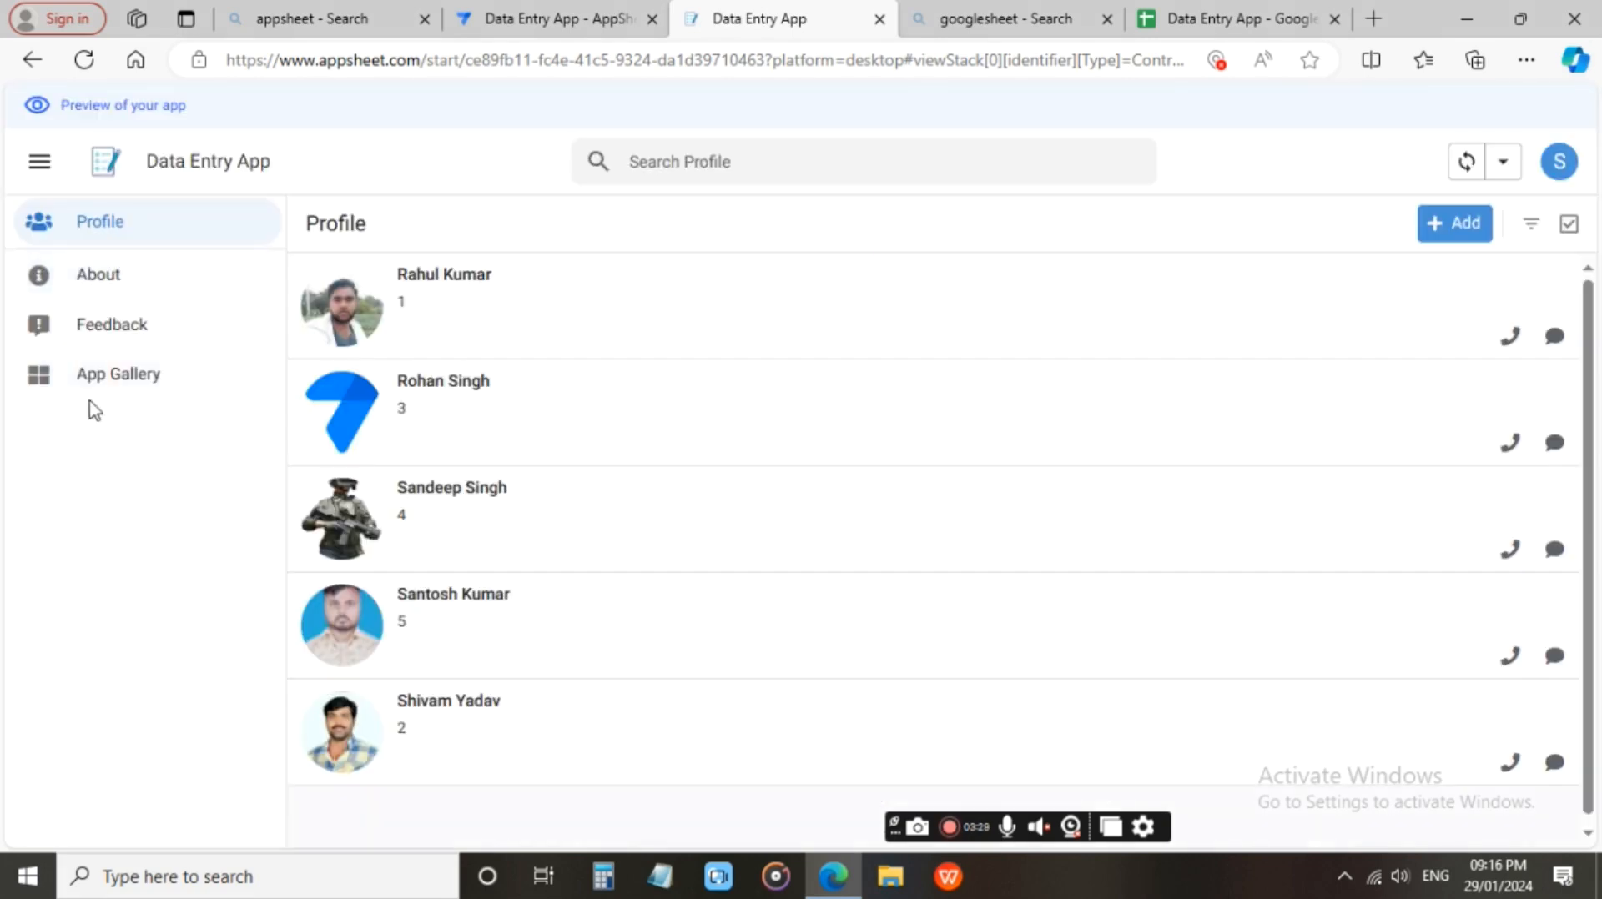
{"action": "left_click", "coordinate": [543, 19]}
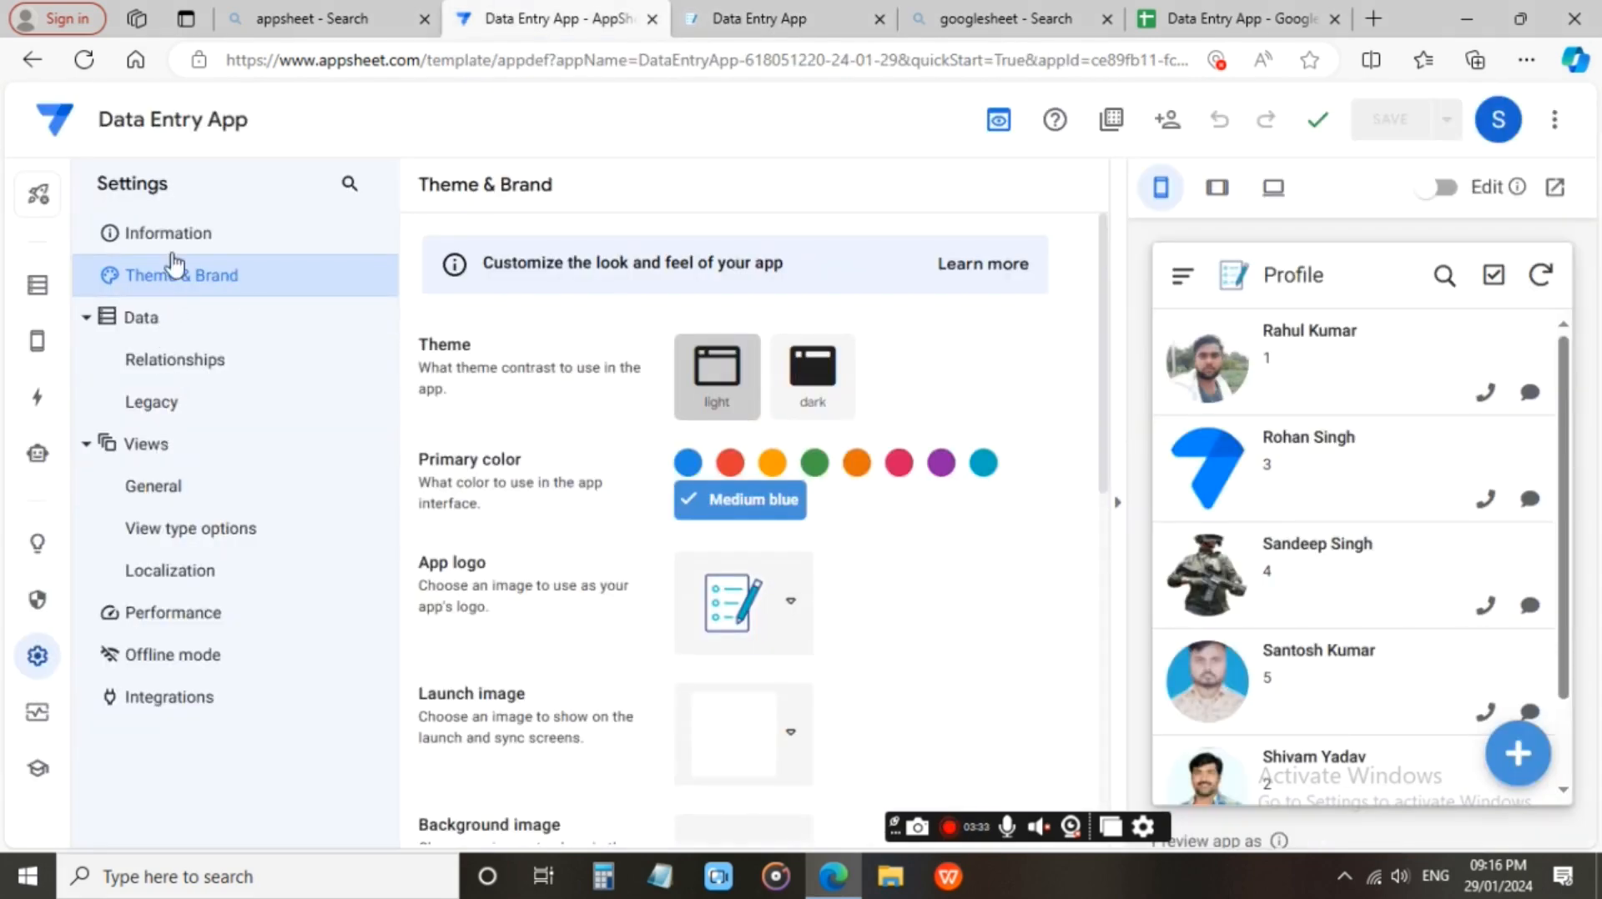
{"action": "left_click", "coordinate": [178, 241]}
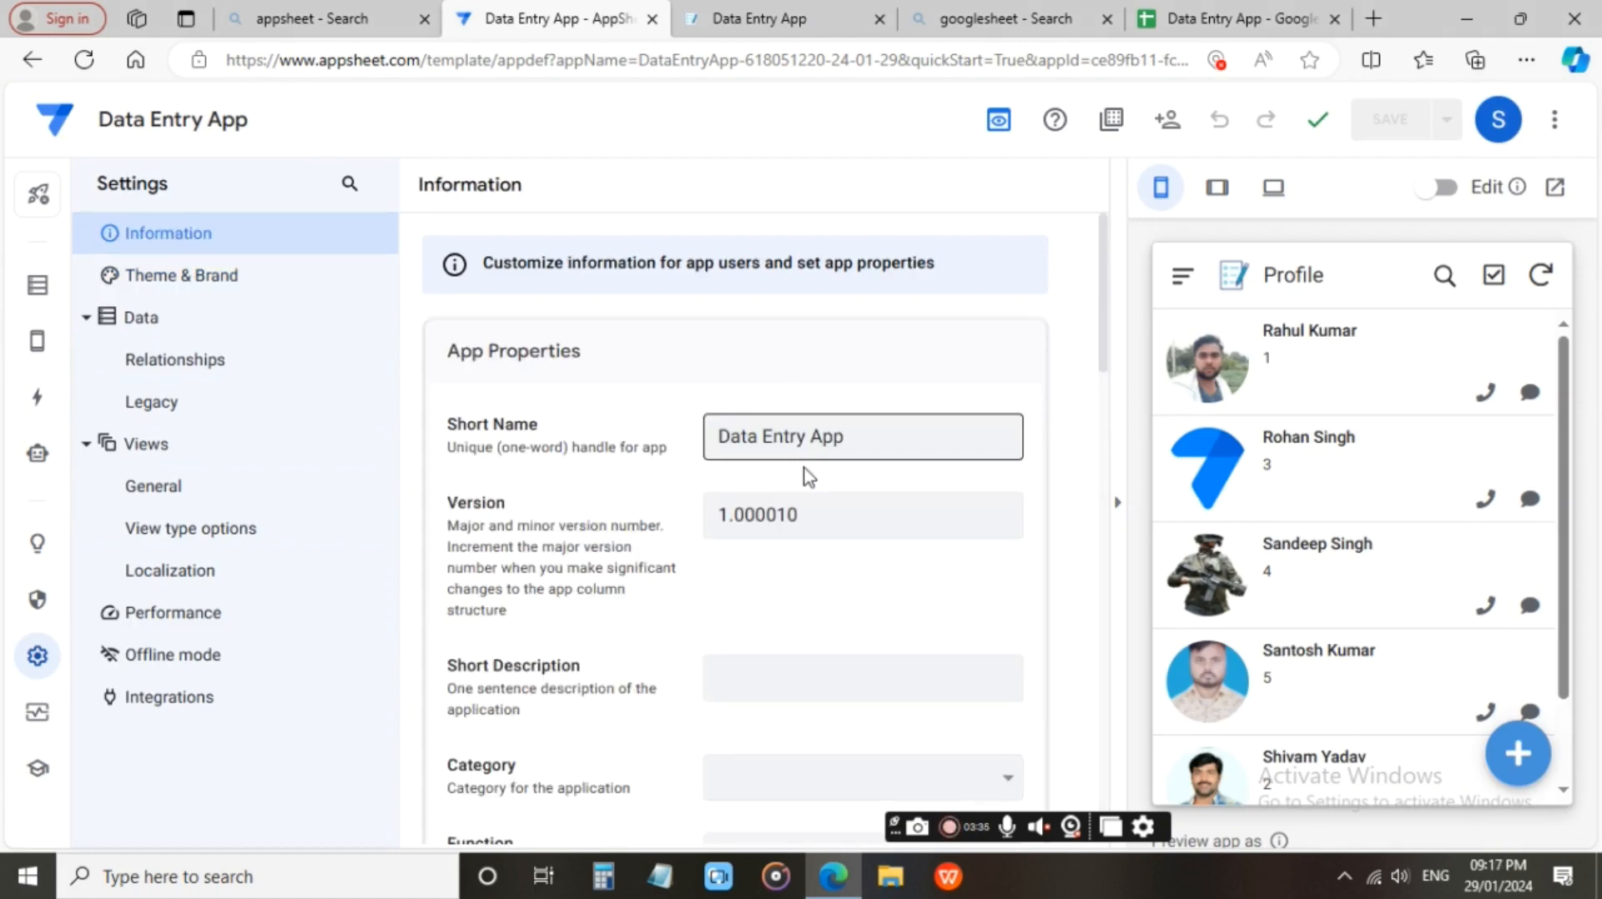
{"action": "scroll", "coordinate": [835, 521], "scroll_direction": "down", "scroll_amount": 5}
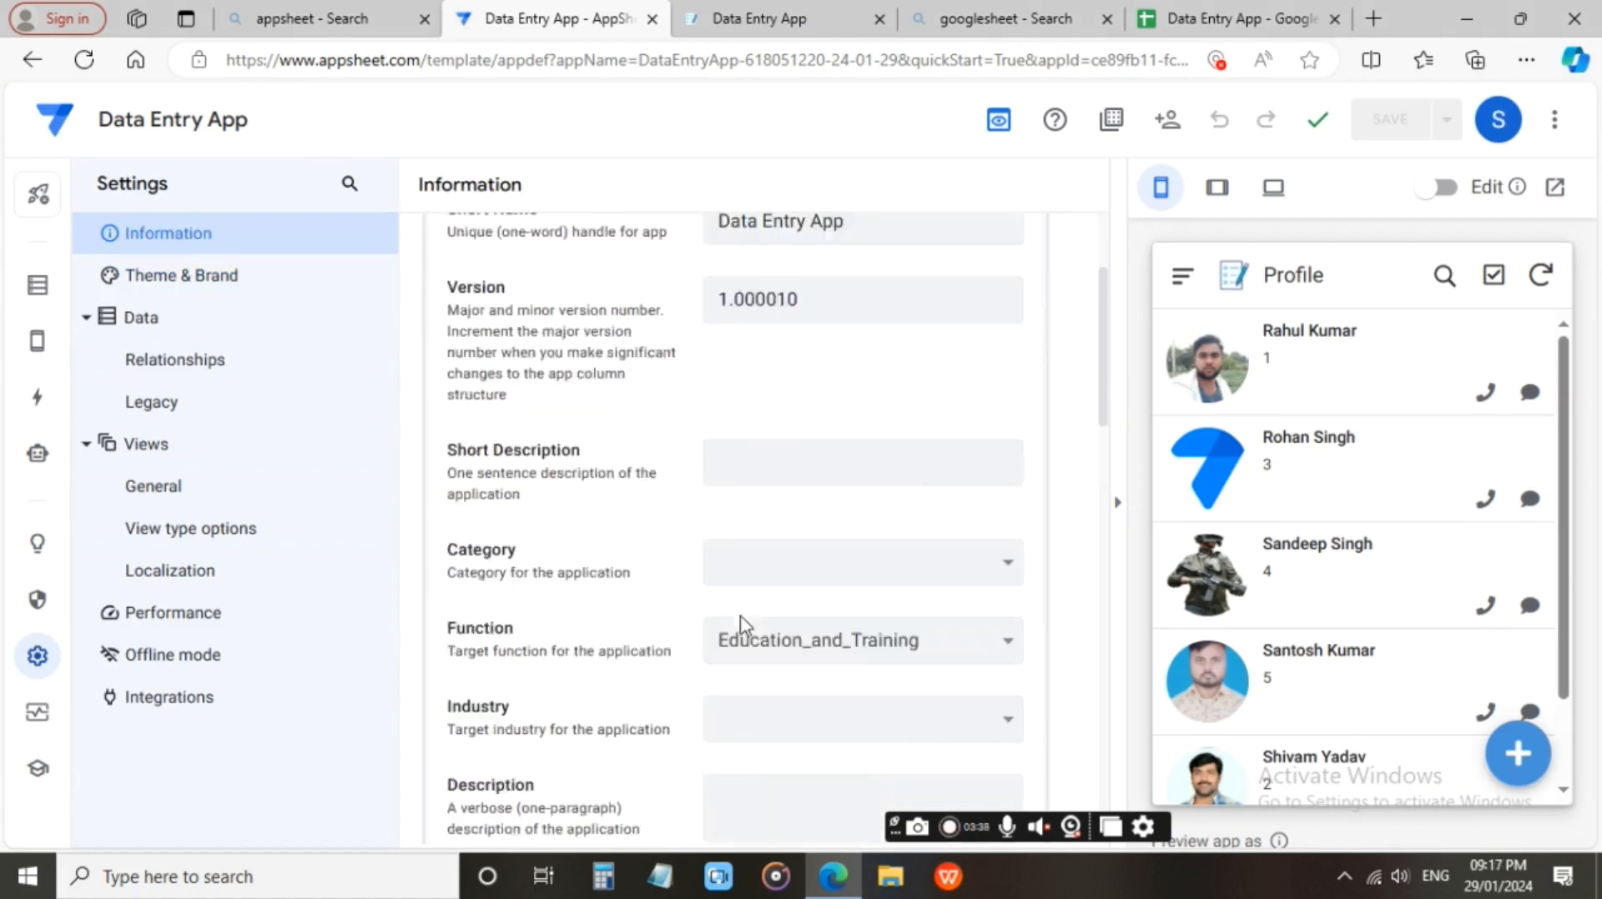
{"action": "scroll", "coordinate": [894, 571], "scroll_direction": "down", "scroll_amount": 8}
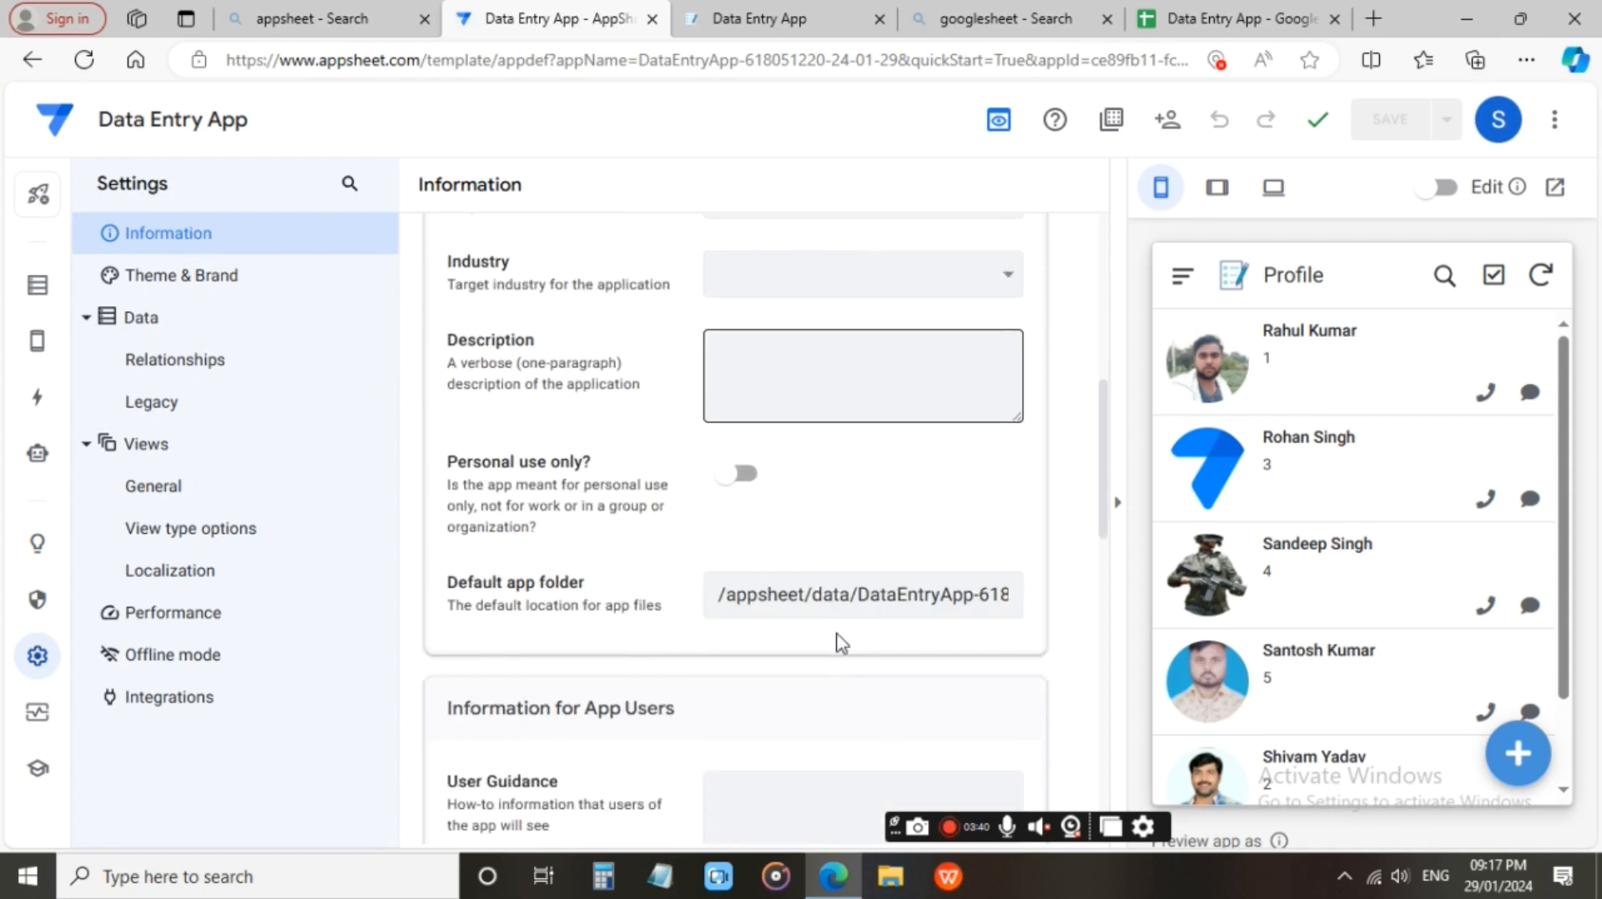
{"action": "scroll", "coordinate": [839, 510], "scroll_direction": "down", "scroll_amount": 9}
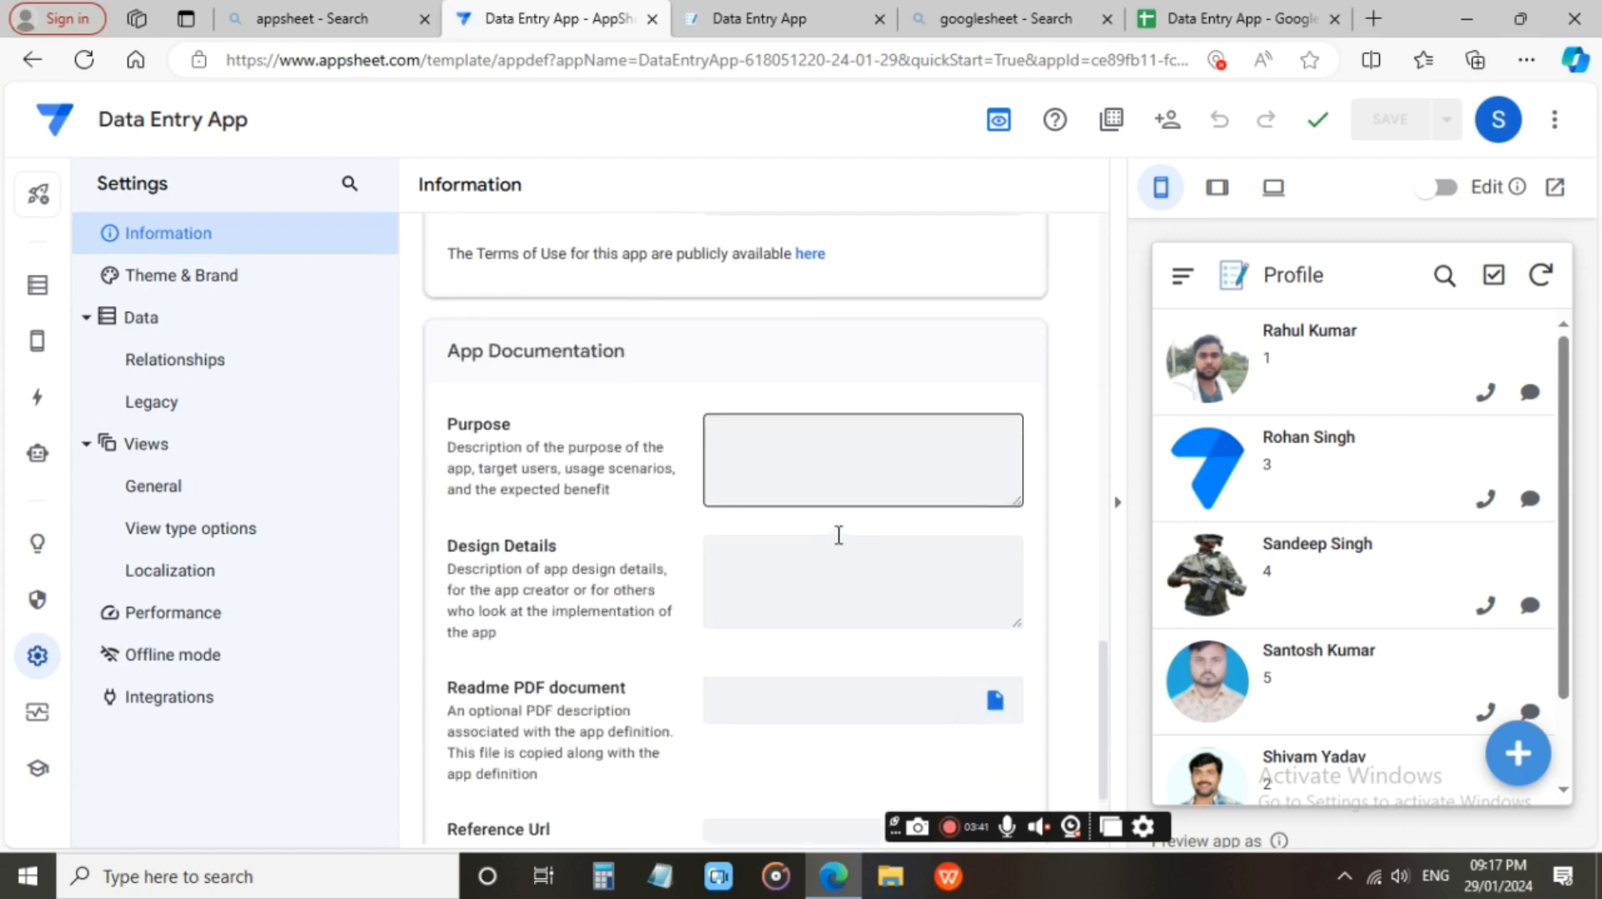
{"action": "scroll", "coordinate": [838, 535], "scroll_direction": "up", "scroll_amount": 20}
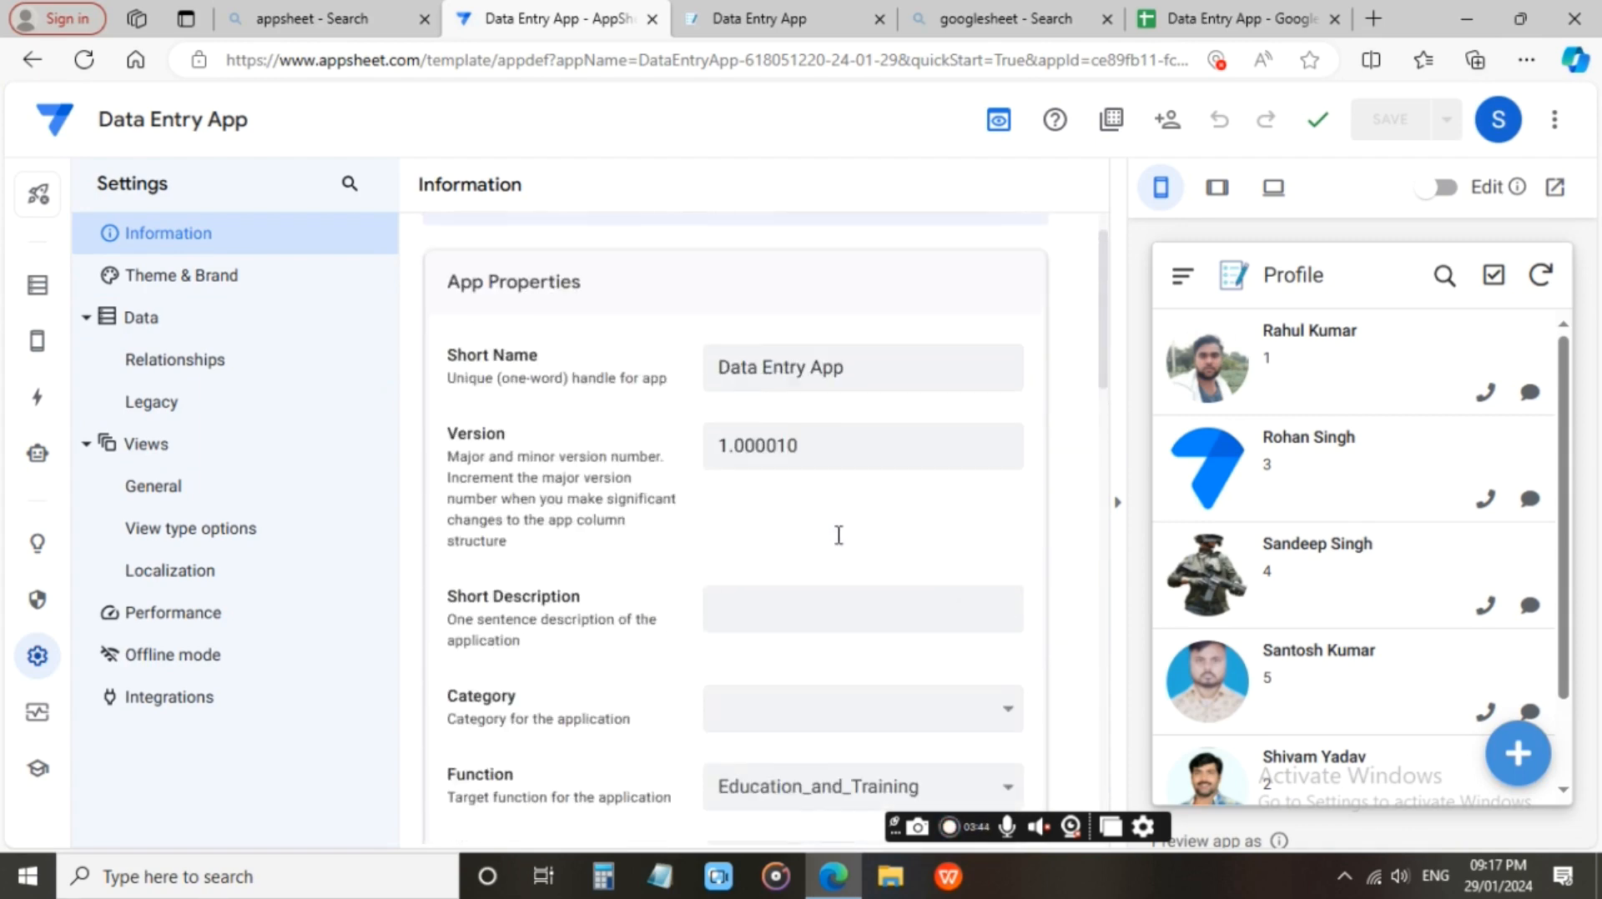
View the Share app options, dismiss them without inviting anyone, and look through the Profile list in the mobile preview.
{"action": "left_click", "coordinate": [1169, 121]}
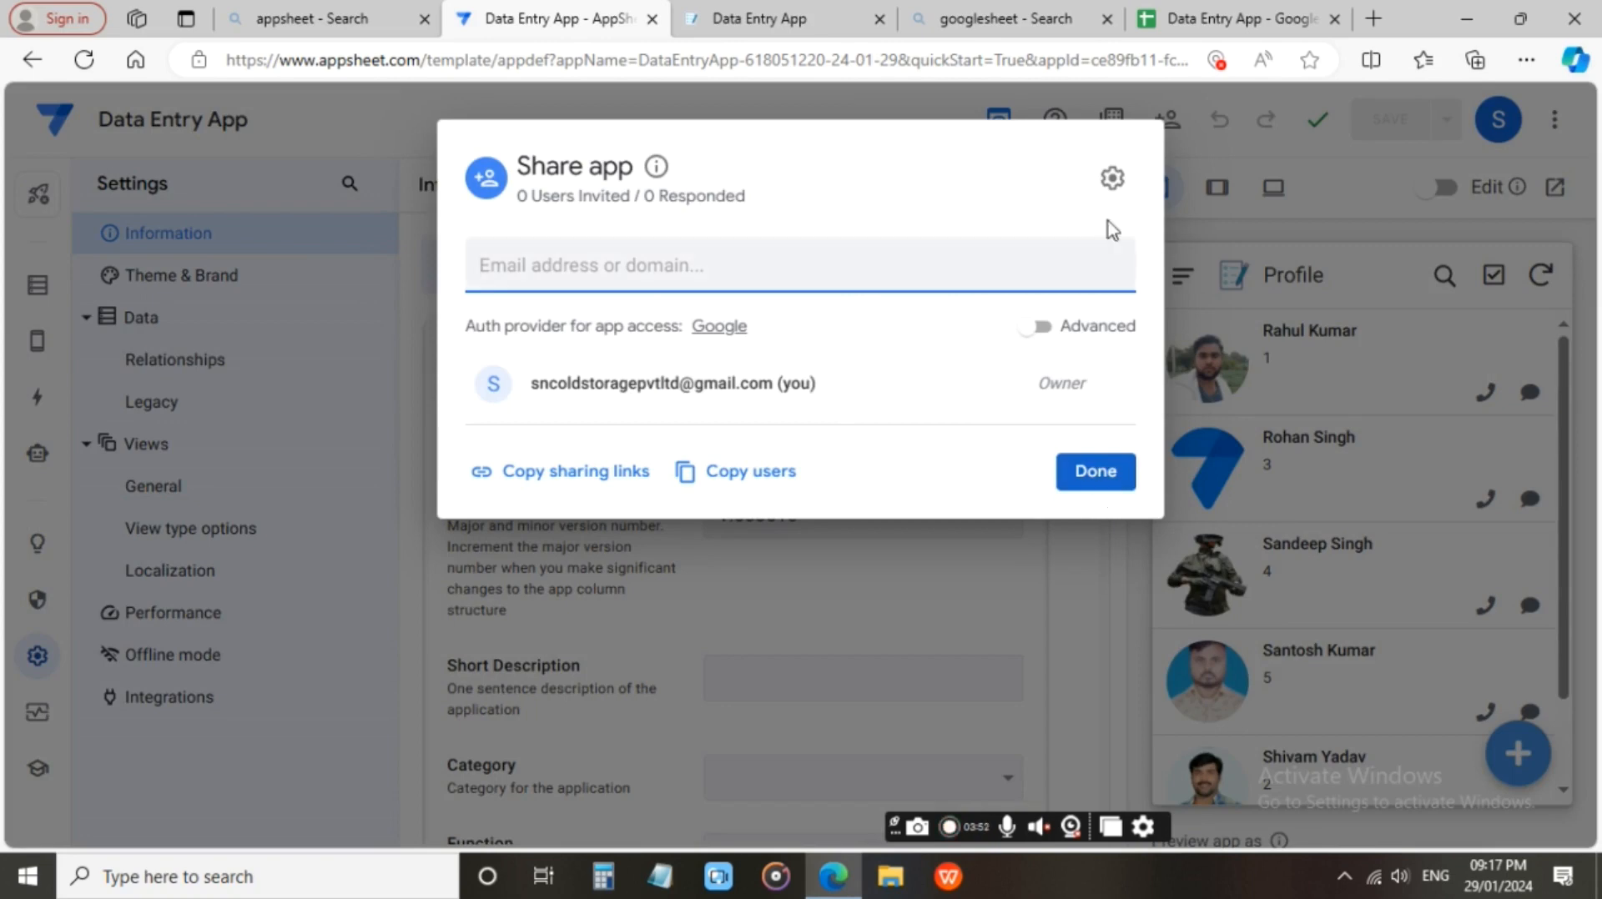
{"action": "left_click", "coordinate": [1223, 150]}
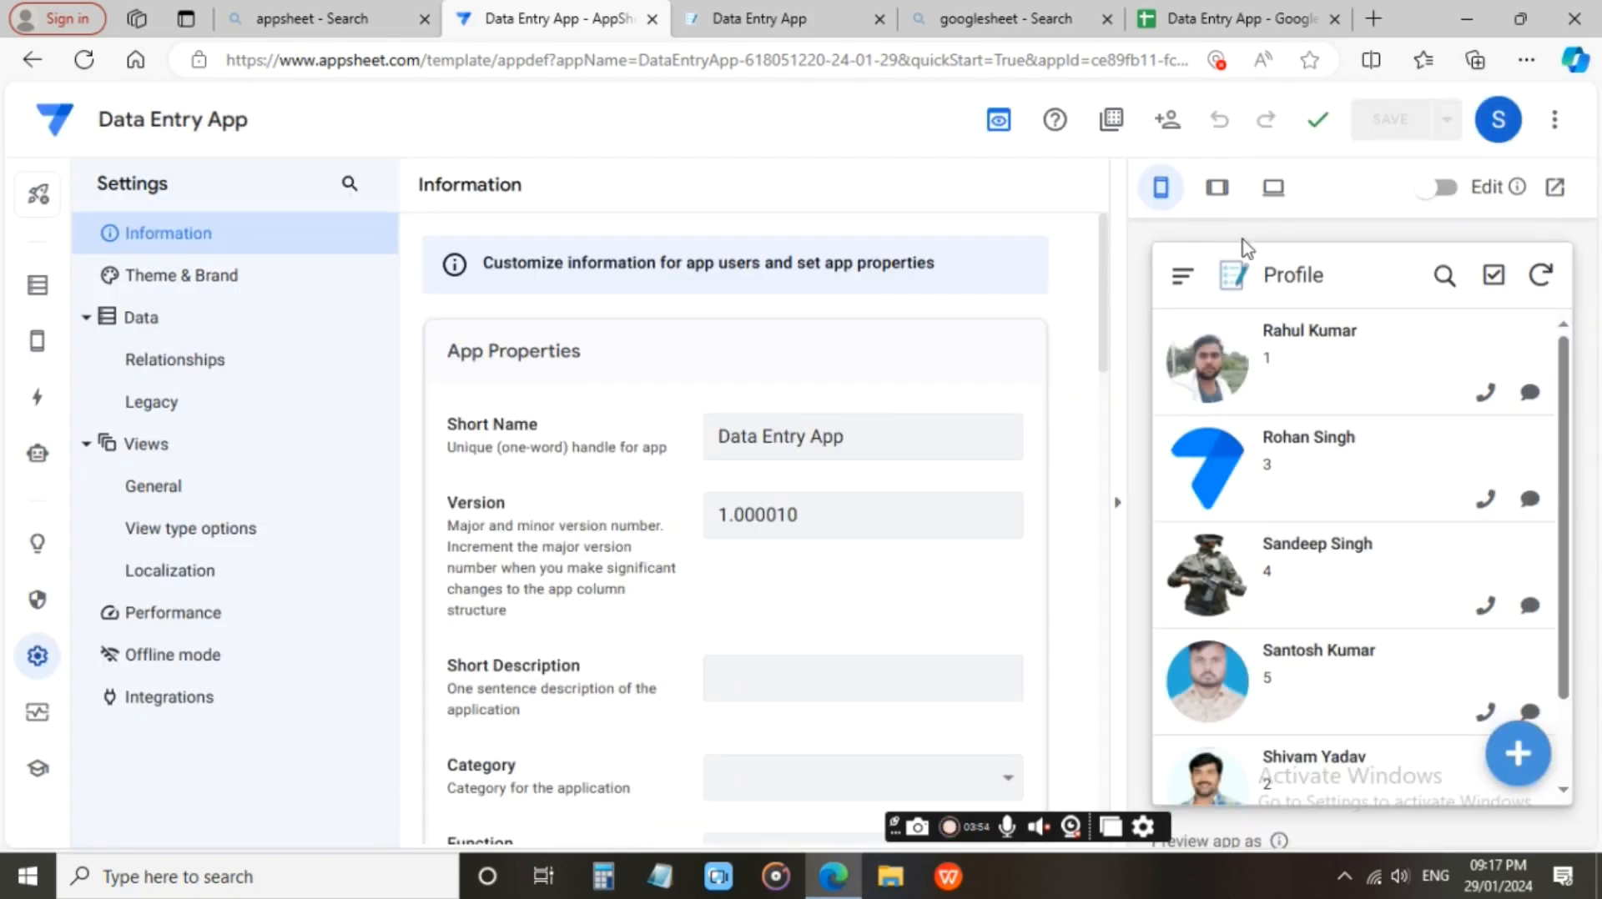
{"action": "scroll", "coordinate": [1363, 502], "scroll_direction": "down", "scroll_amount": 1}
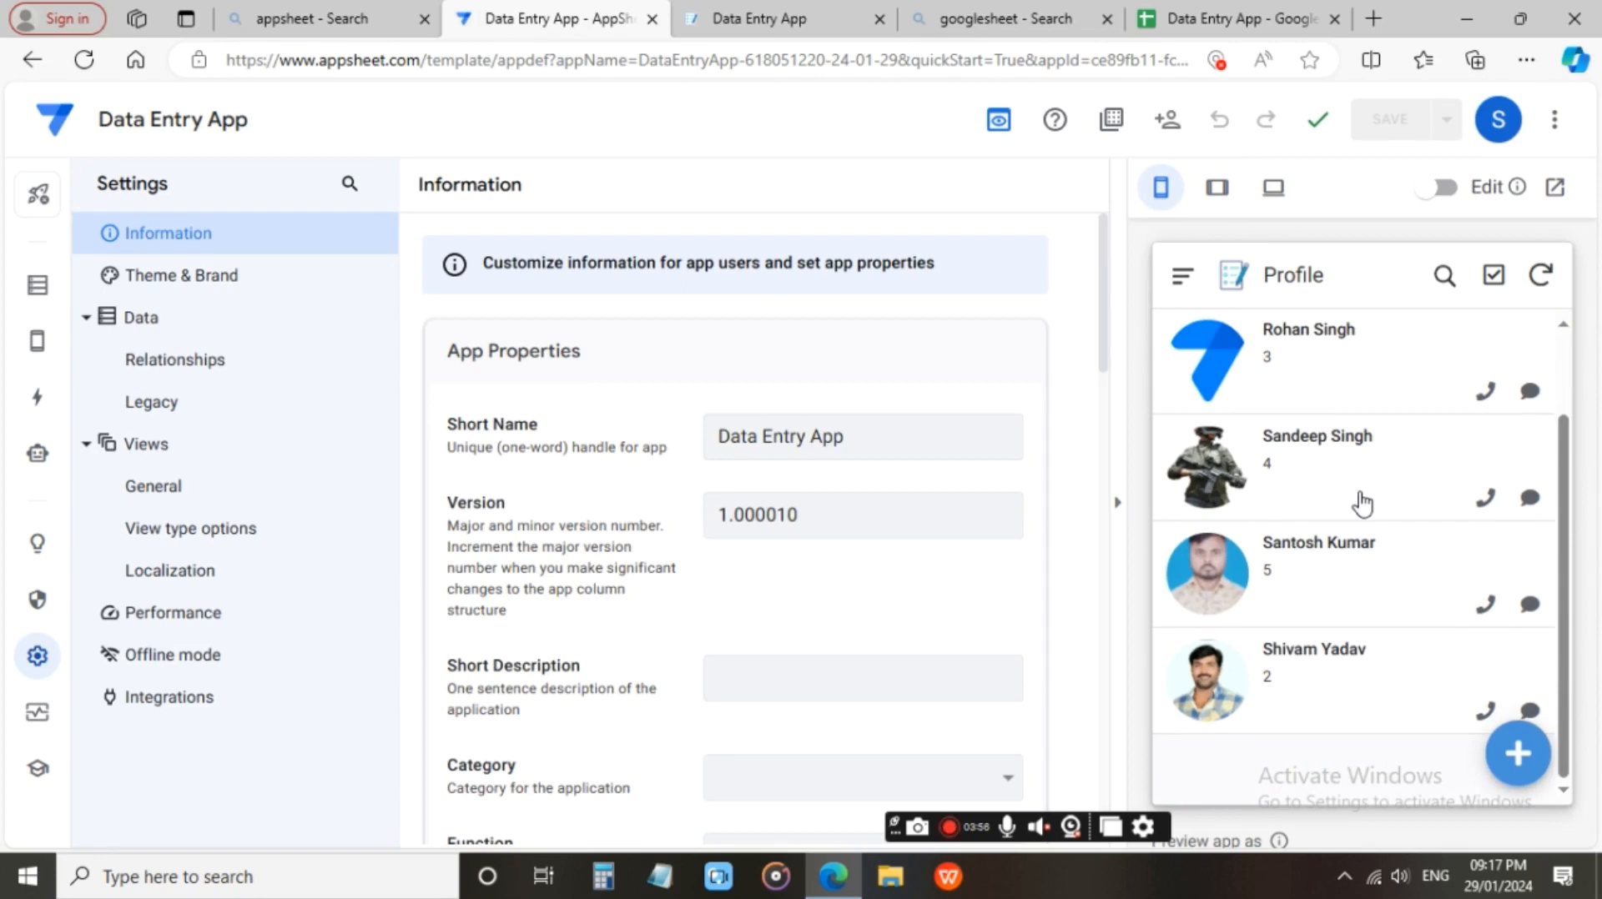
{"action": "scroll", "coordinate": [1362, 503], "scroll_direction": "up", "scroll_amount": 1}
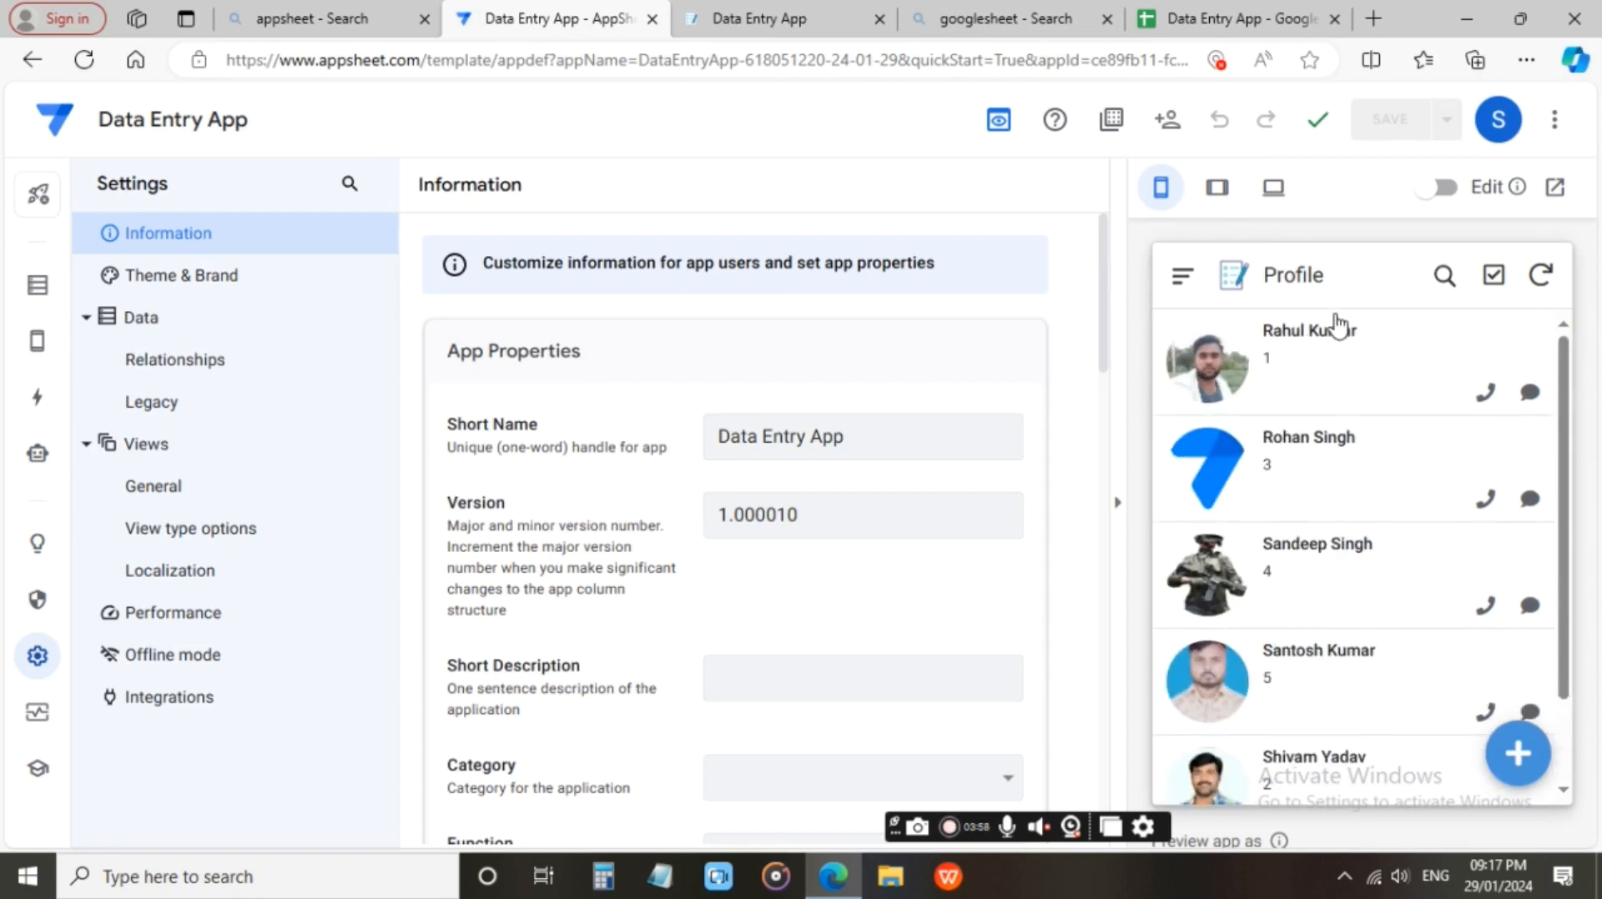